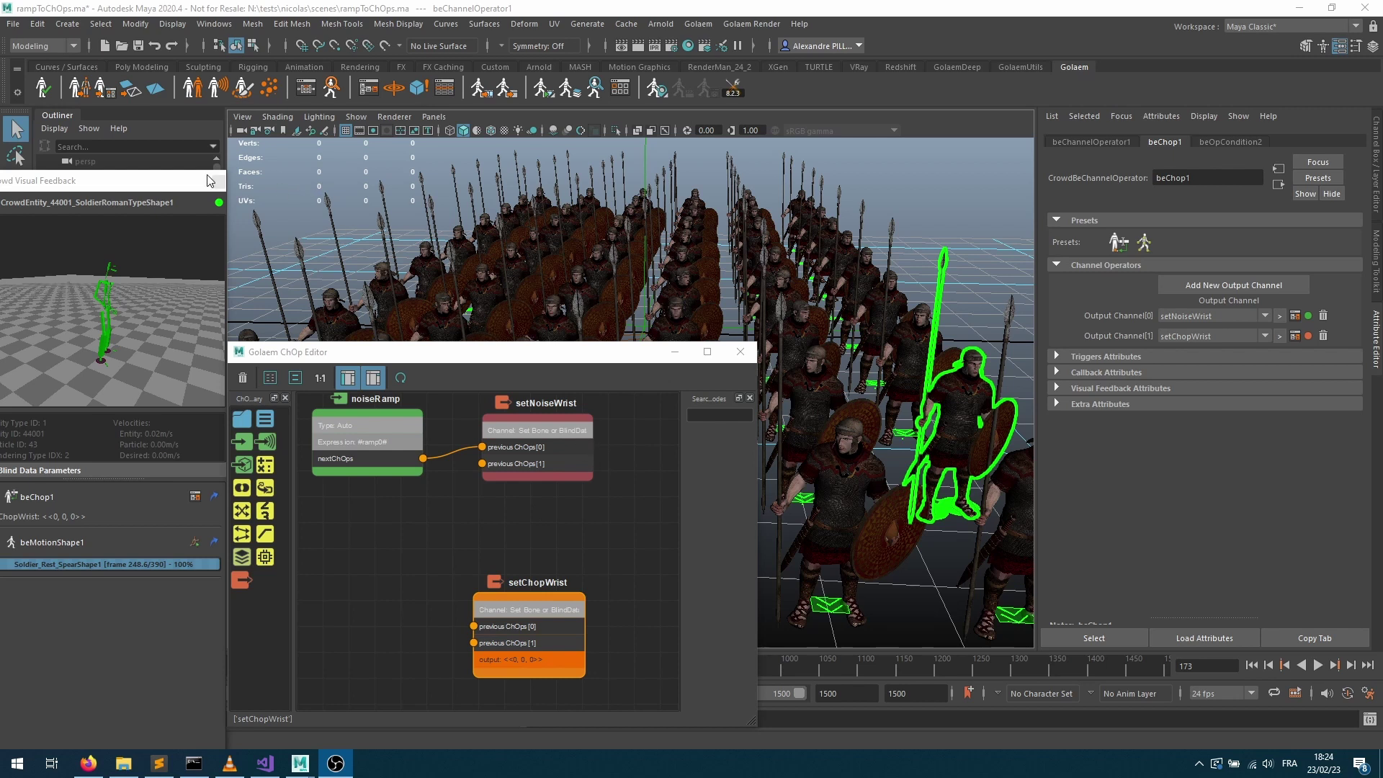
Examine the setNoiseWrist output node and the output channels used by the beChop1 behavior
left_click(670, 417)
left_click(521, 464)
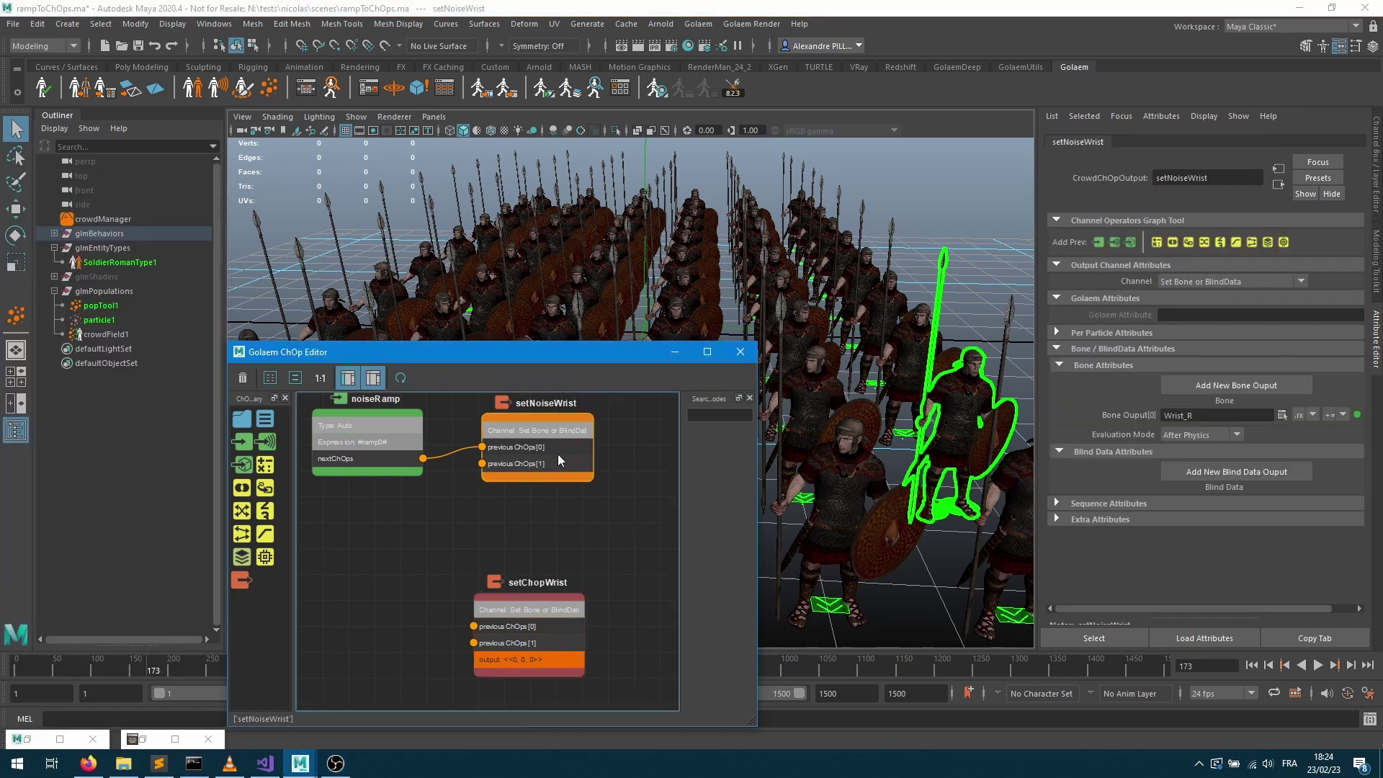
left_click(311, 94)
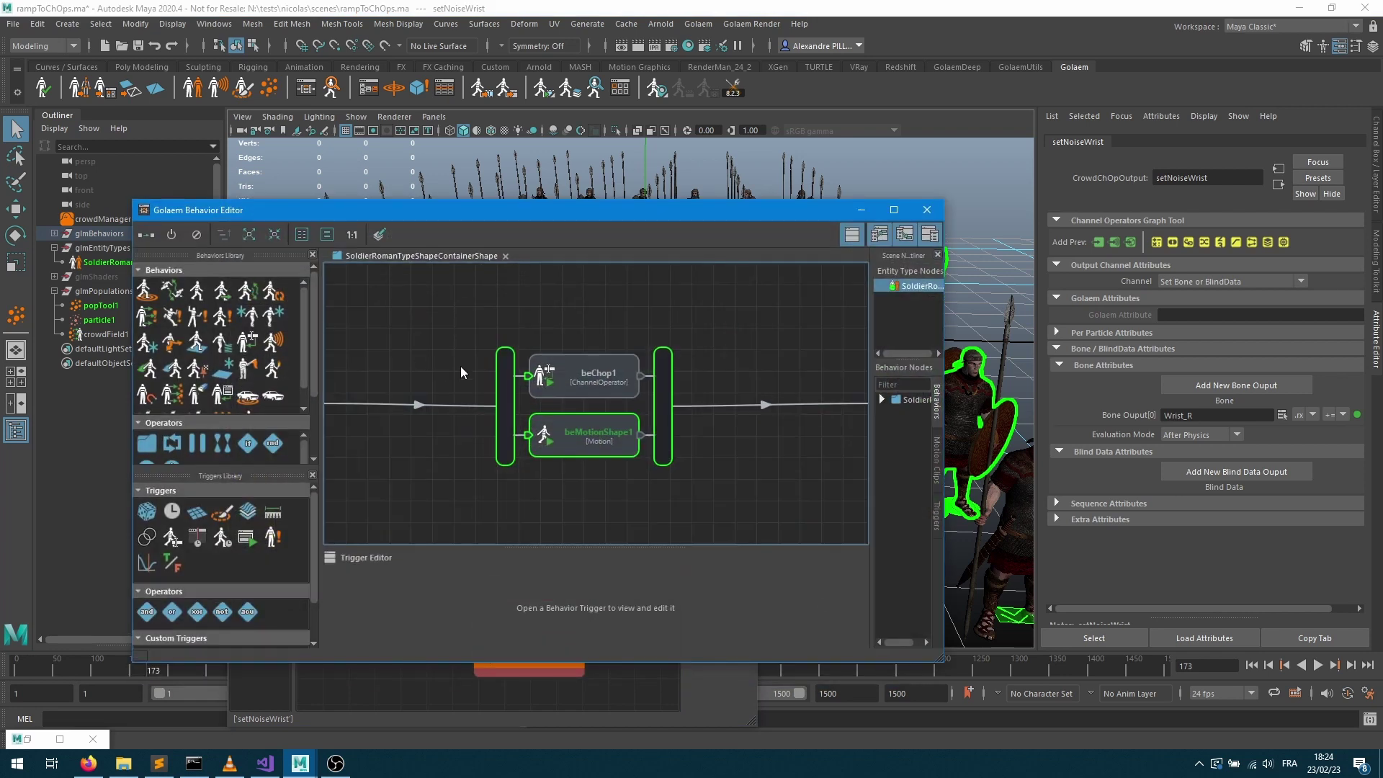
left_click(585, 392)
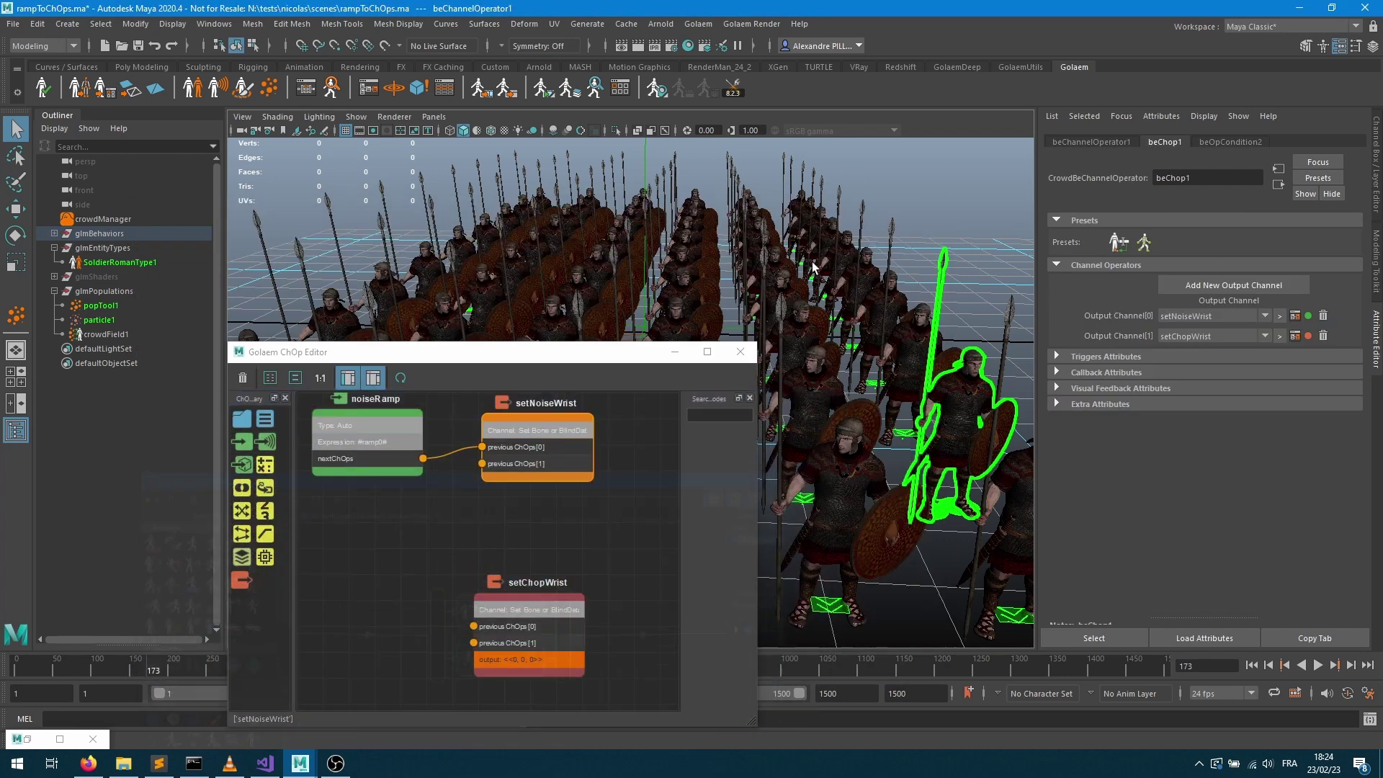
left_click(861, 209)
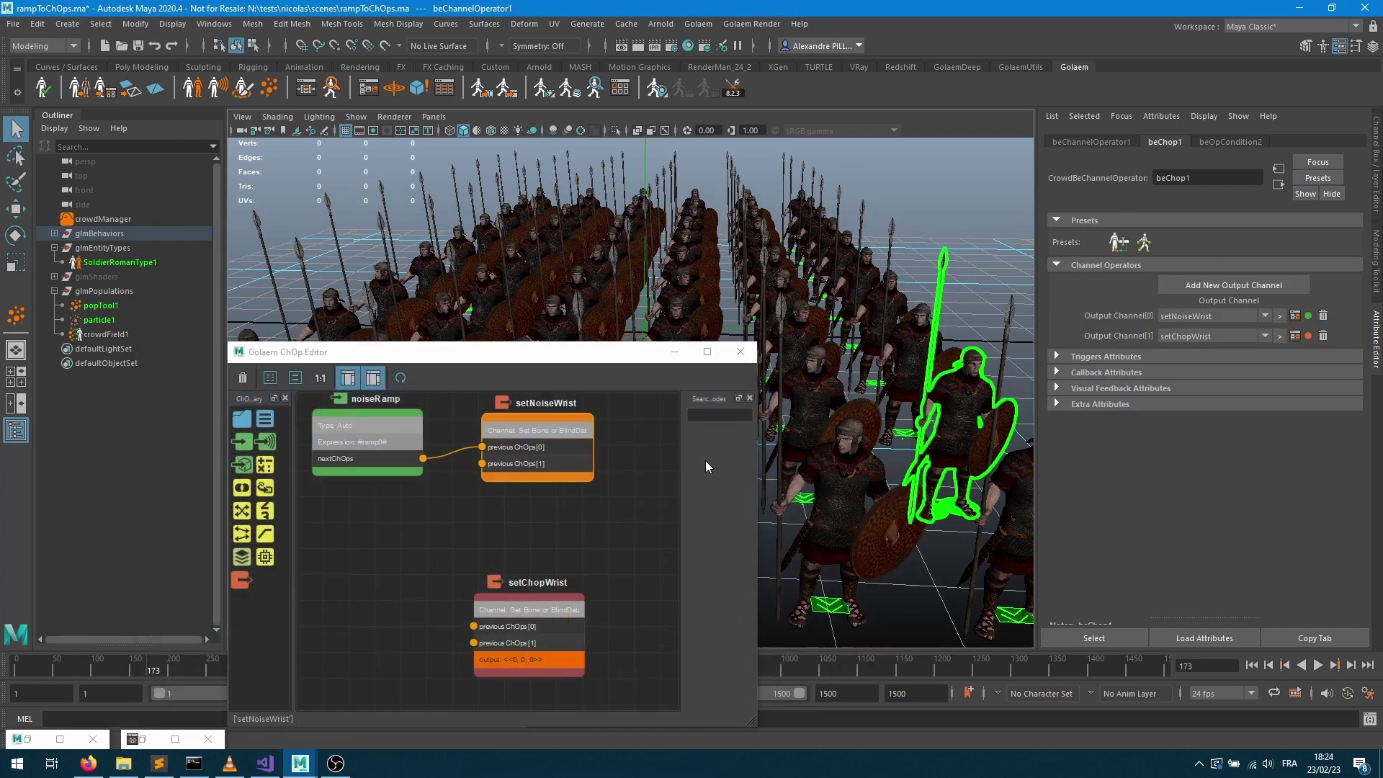
Examine the setNoiseWrist bone output, the noiseRamp input node and the attributes of its crowdRamp1 ramp
left_click(559, 442)
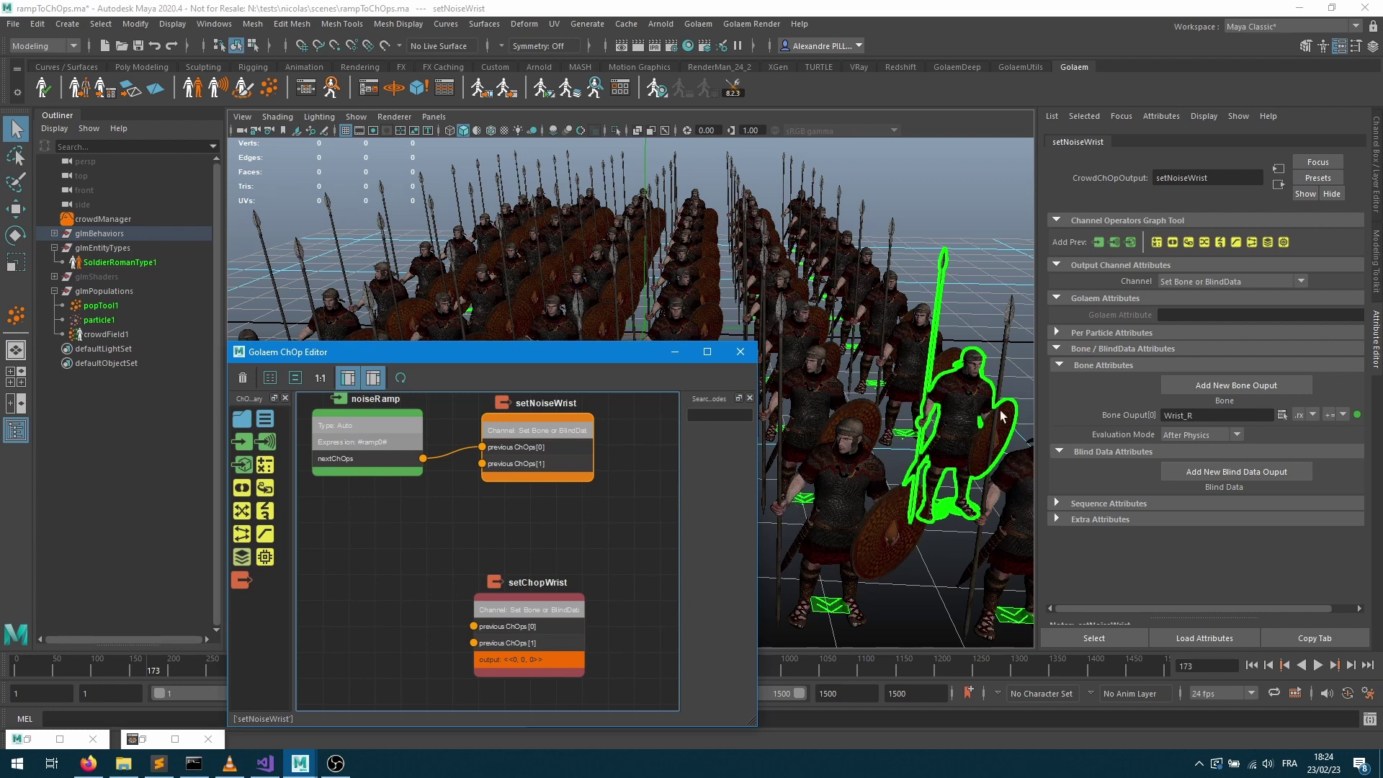
scroll(402, 457, "up", 3)
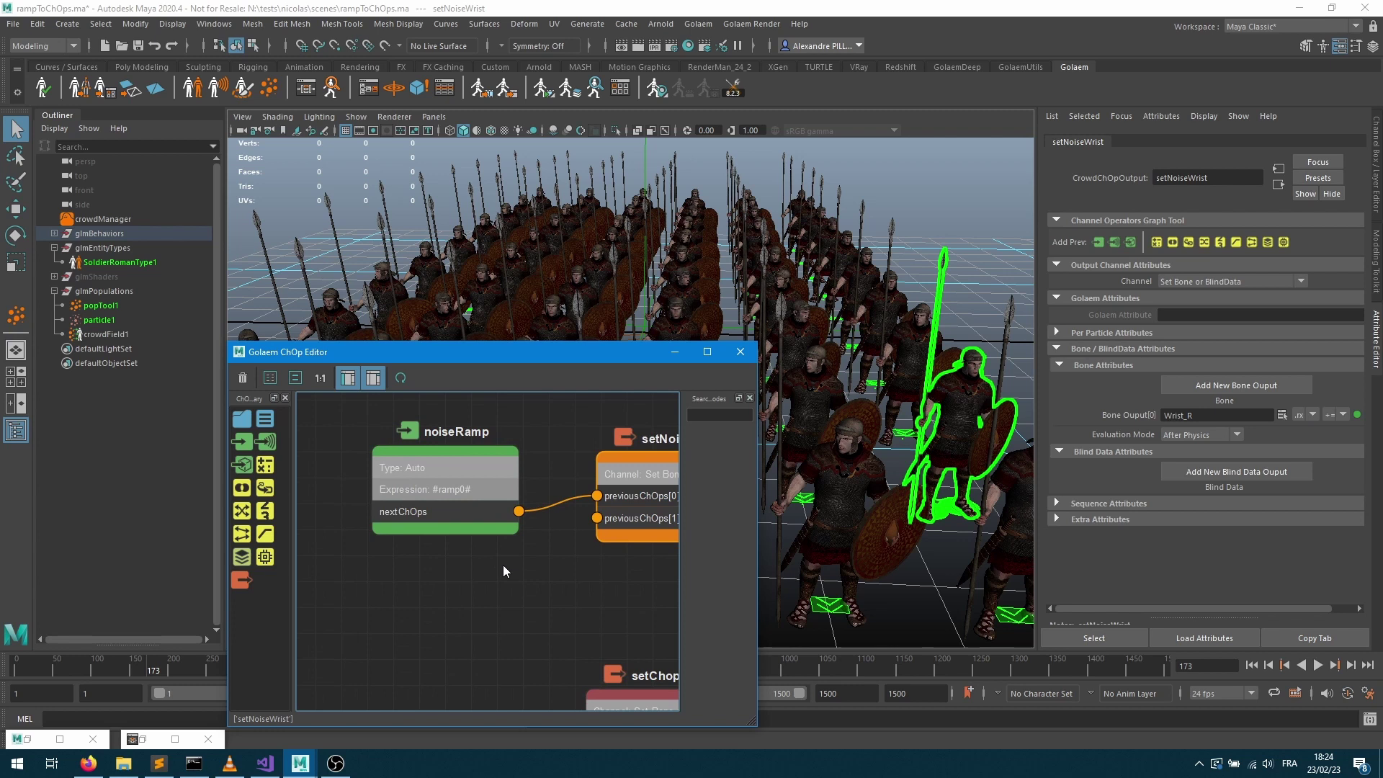
left_click(489, 488)
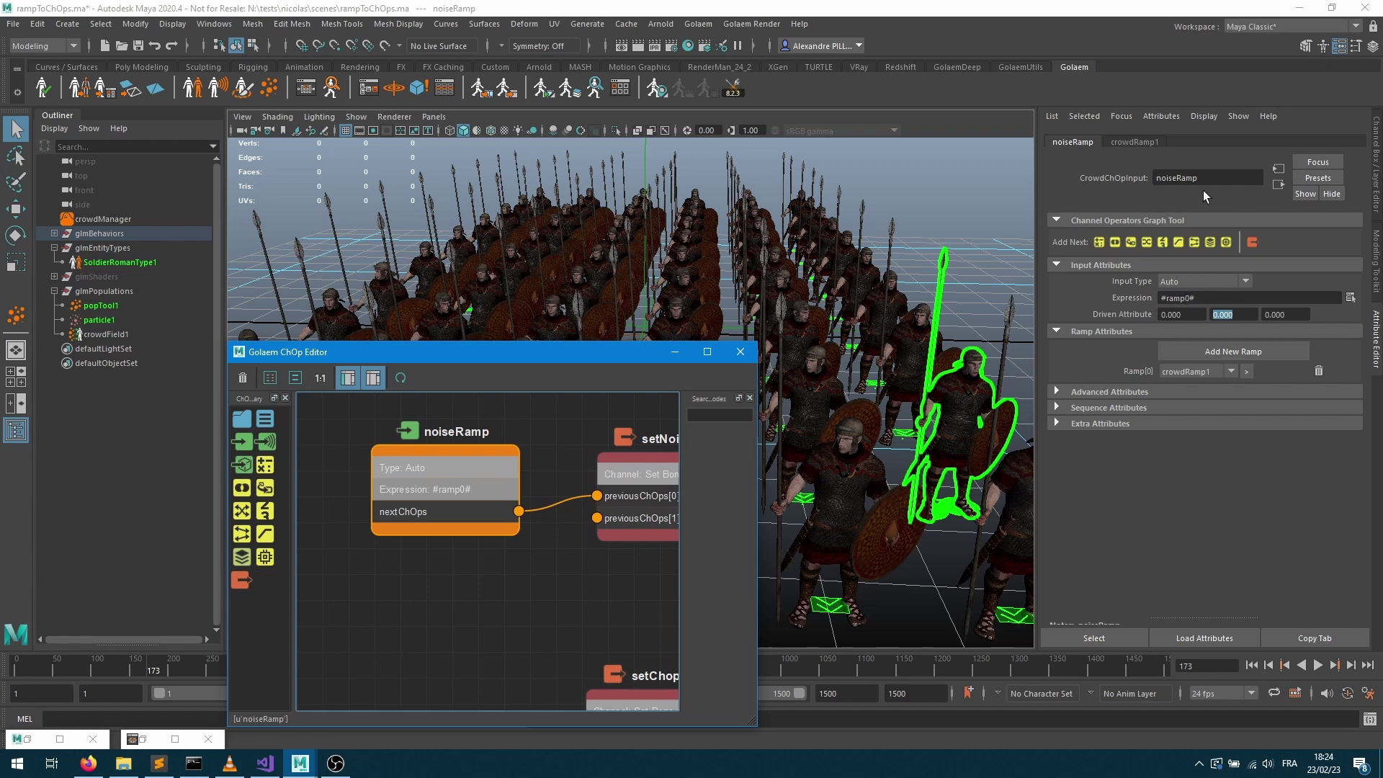
left_click(1139, 142)
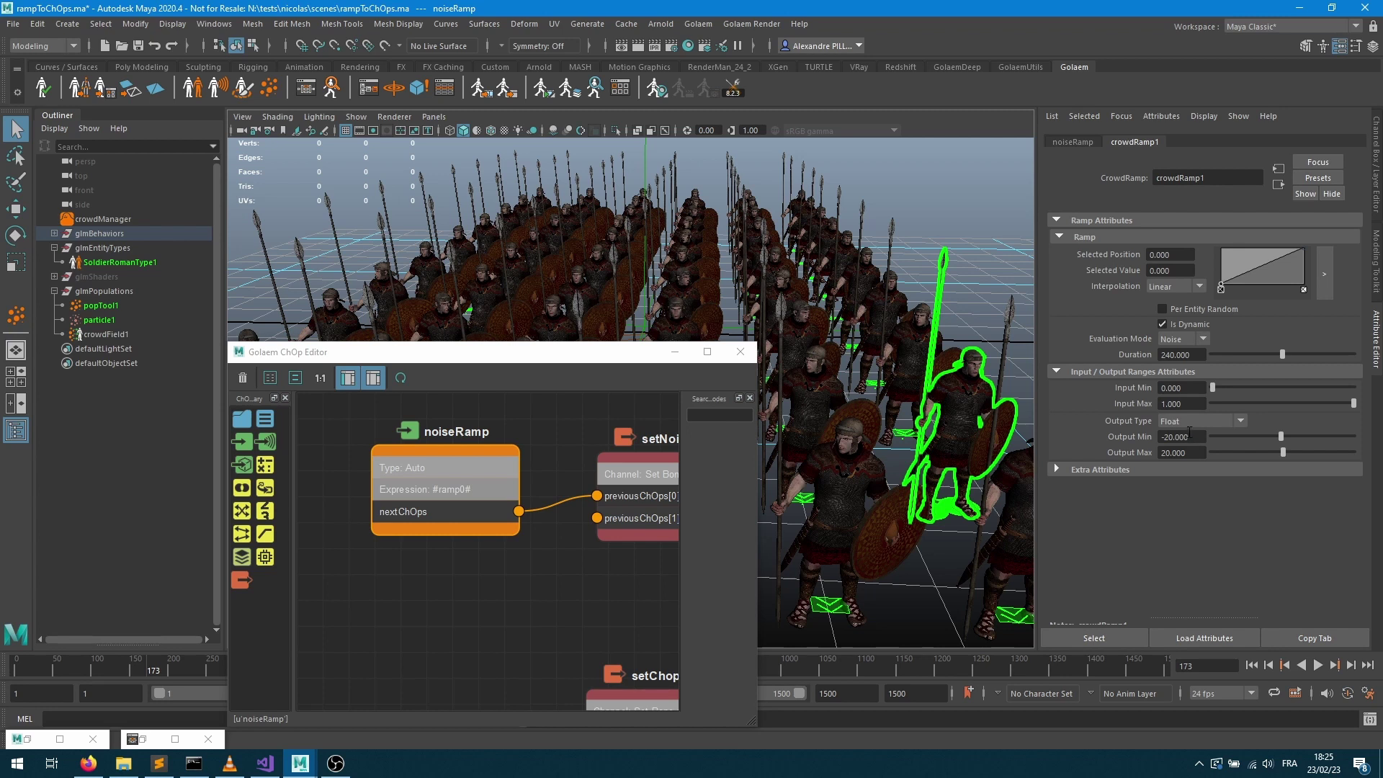
Enable Per Entity Random on crowdRamp1 and play the simulation from the first frame in Noise evaluation mode
left_click(1251, 665)
left_click(1317, 665)
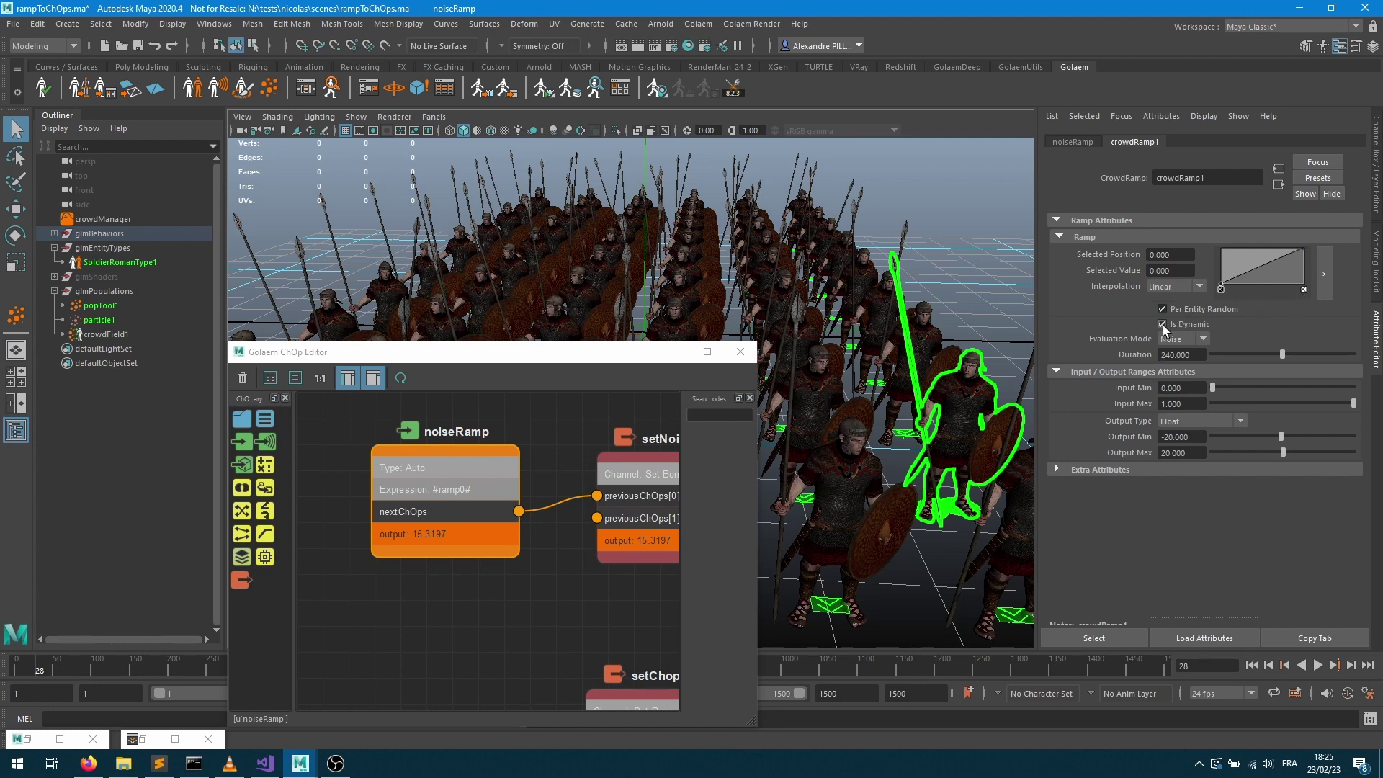
left_click(1177, 339)
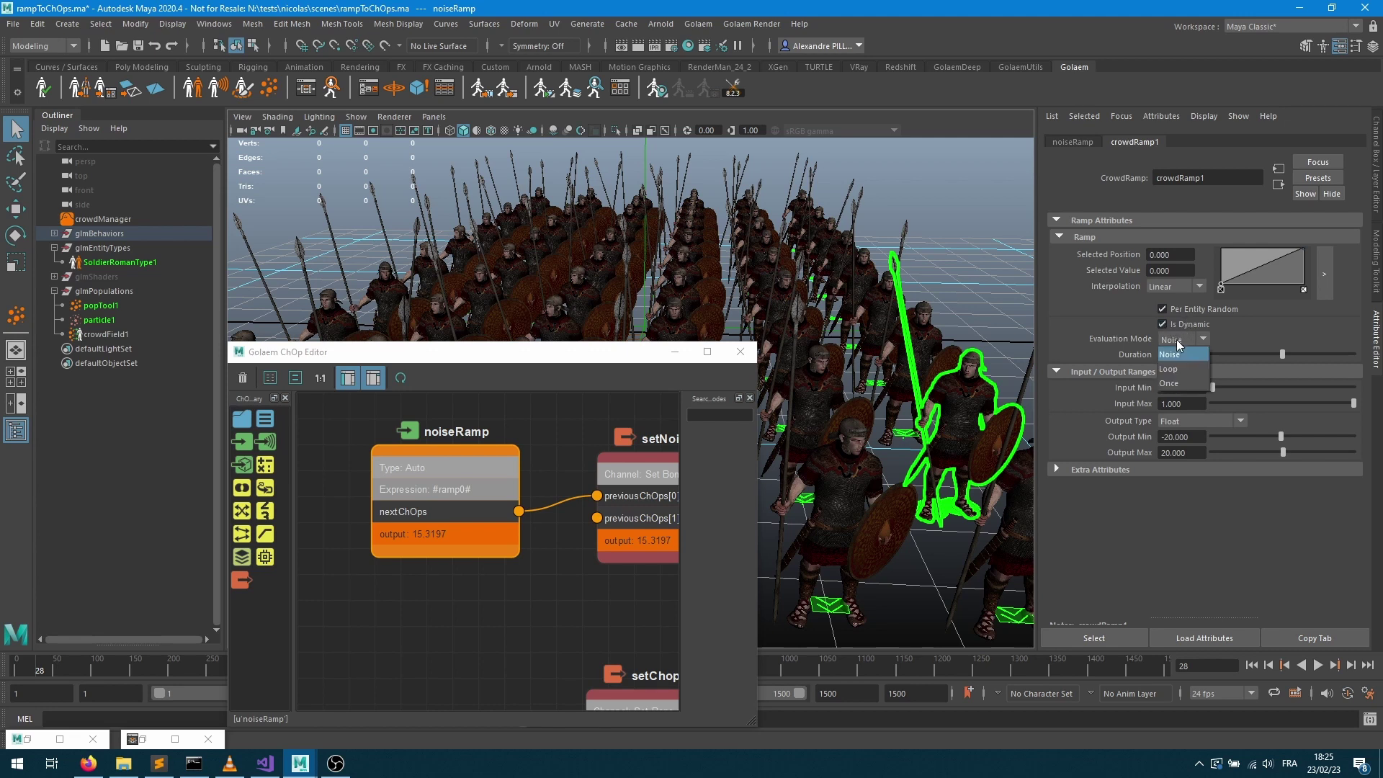
left_click(1177, 340)
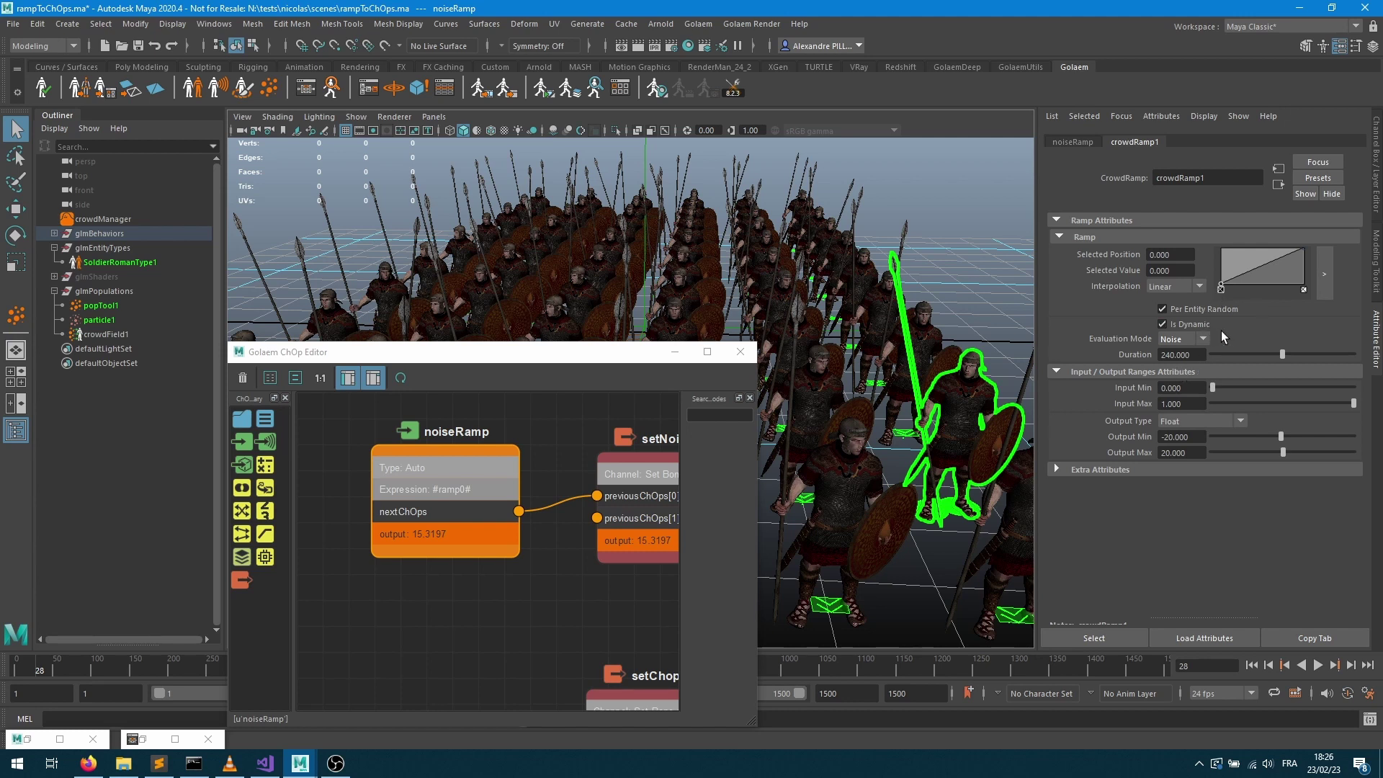
left_click(1318, 665)
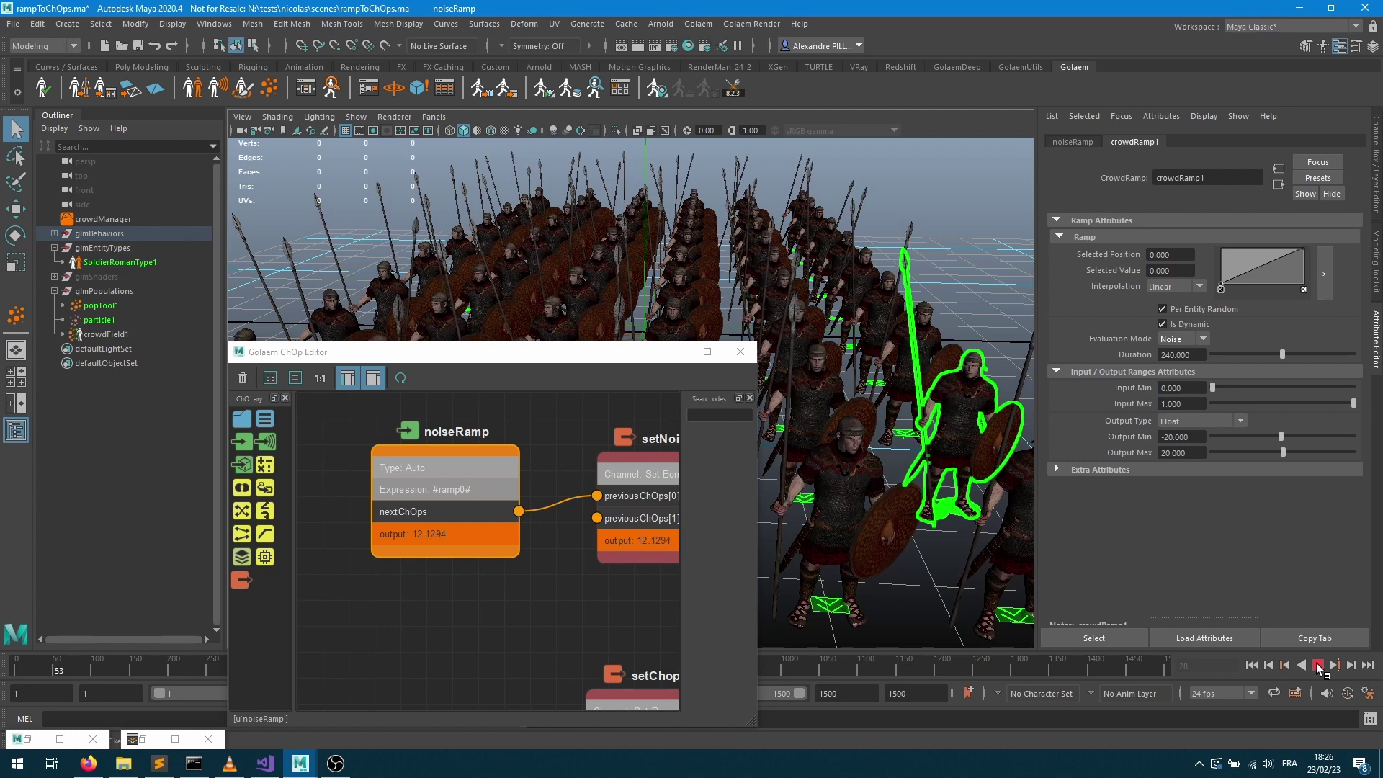
left_click(1318, 665)
Set crowdRamp1's evaluation mode to Once and play the simulation
left_click(1181, 340)
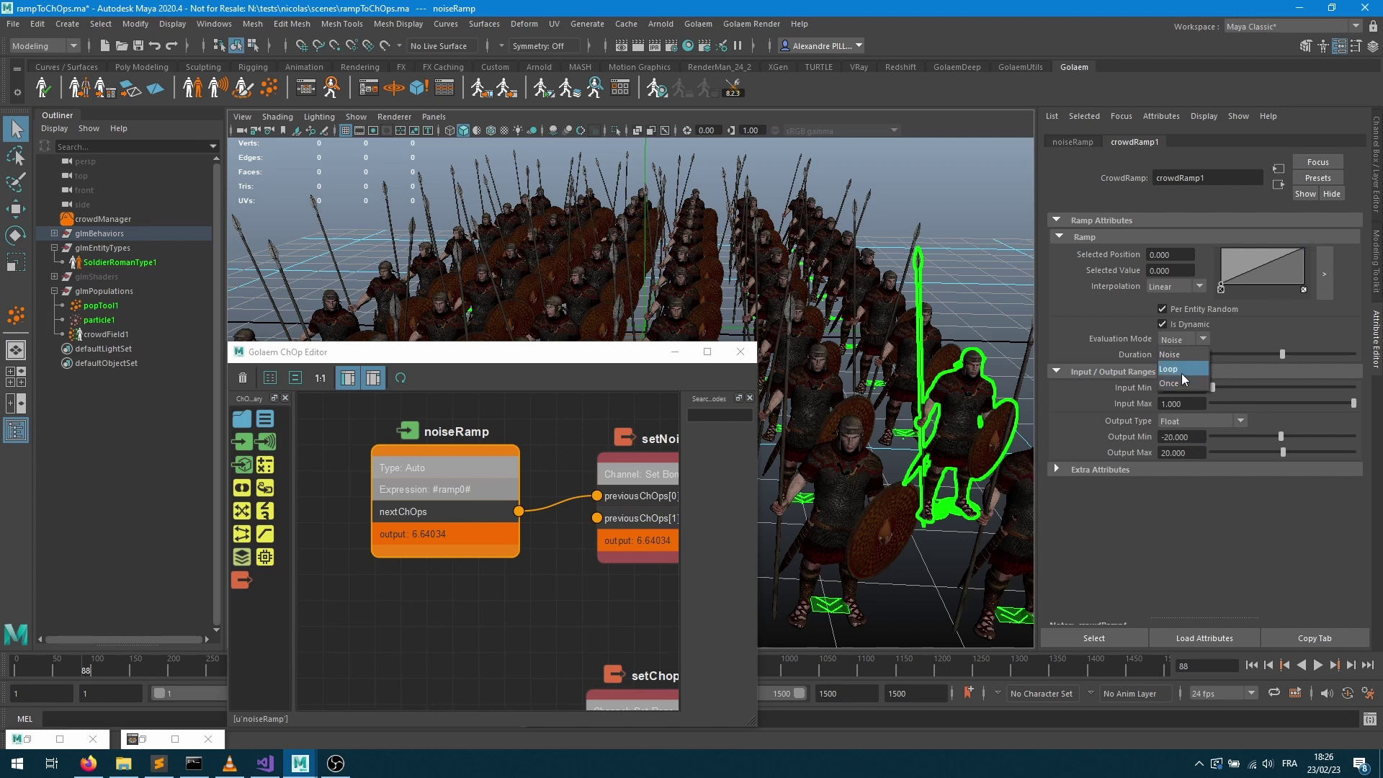
left_click(1318, 665)
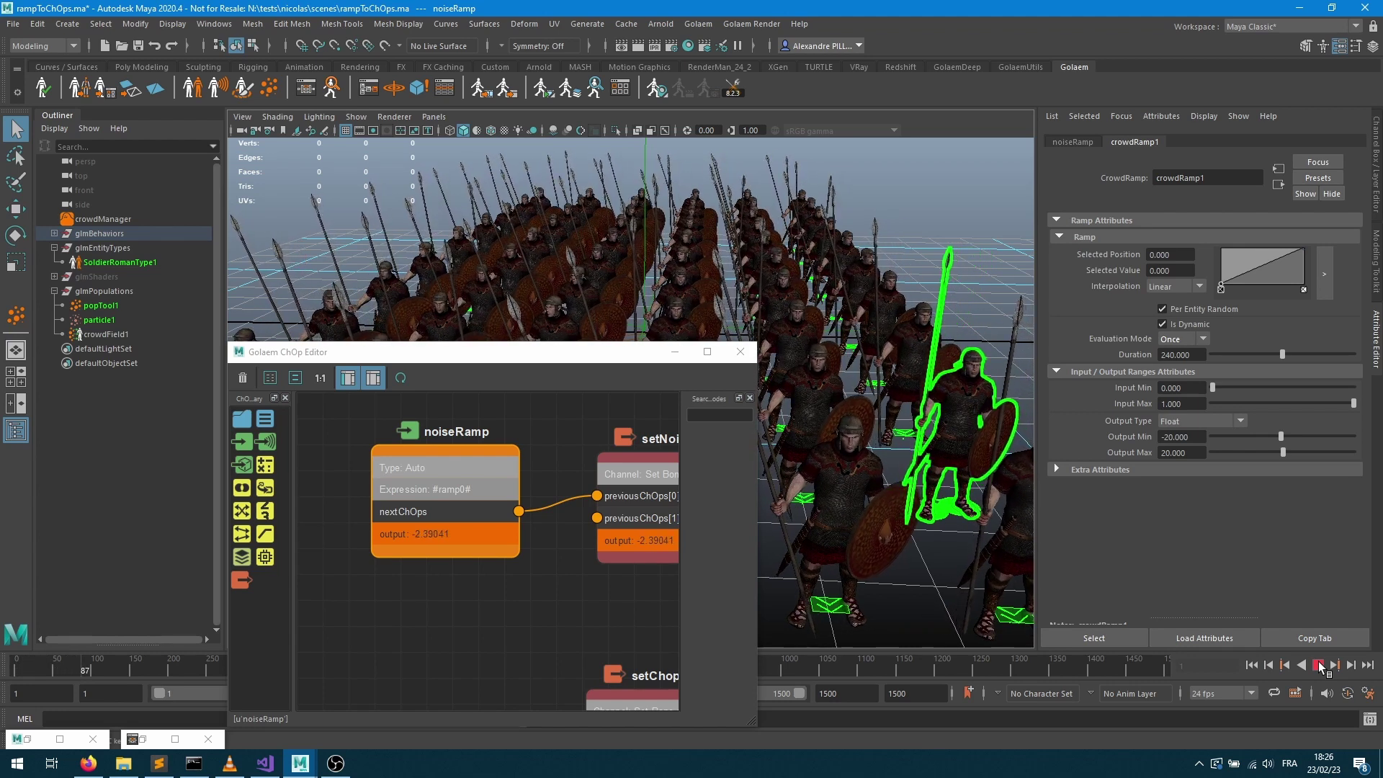
left_click(1318, 665)
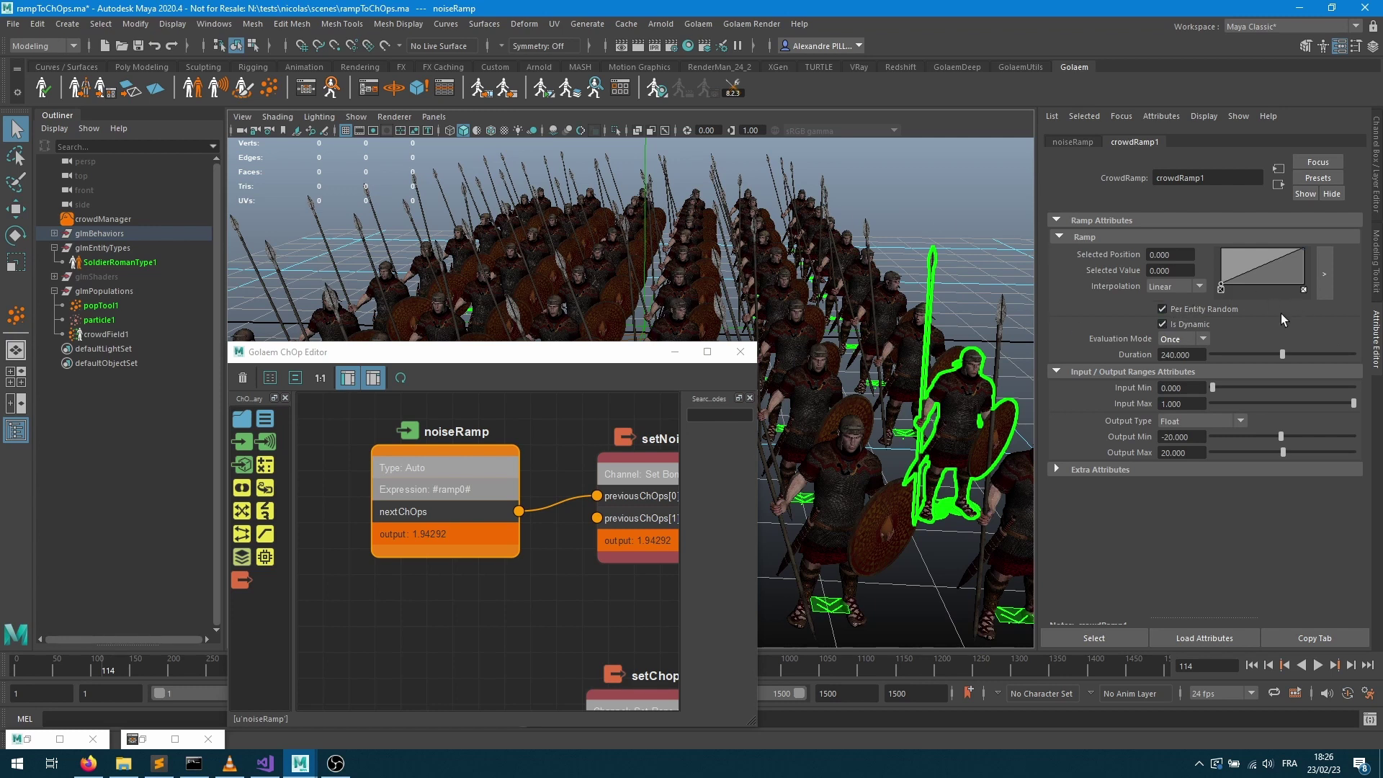
Turn off Per Entity Random on crowdRamp1 and replay the simulation from the first frame
left_click(1251, 665)
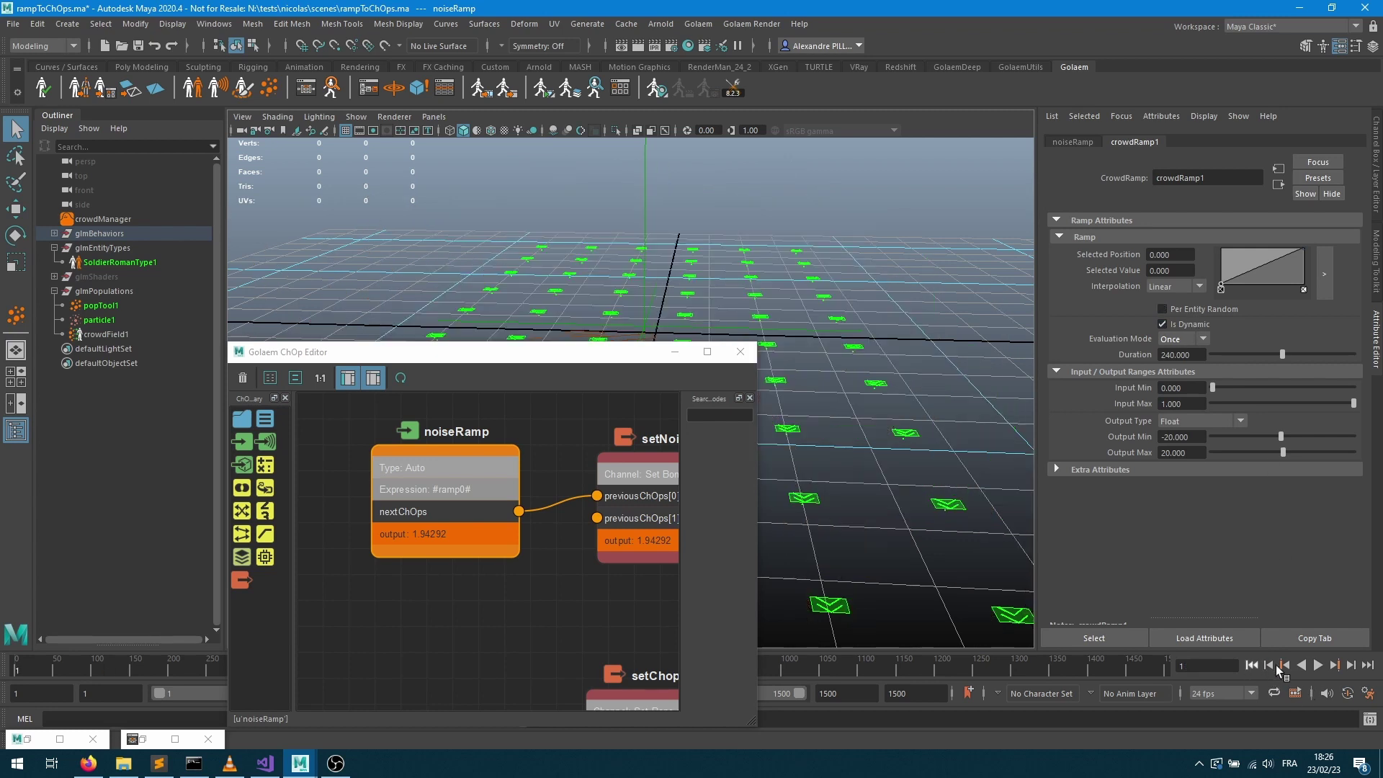
left_click(1318, 665)
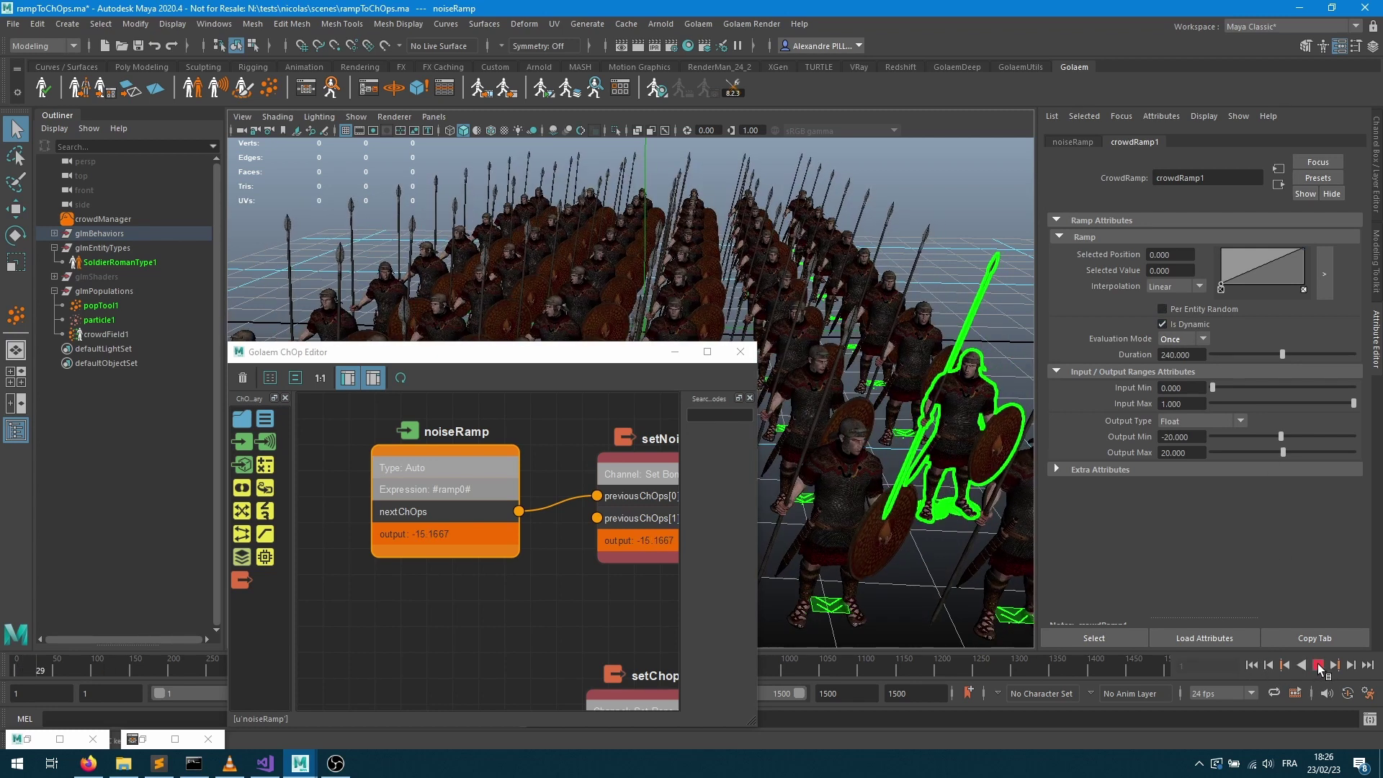
left_click(1319, 665)
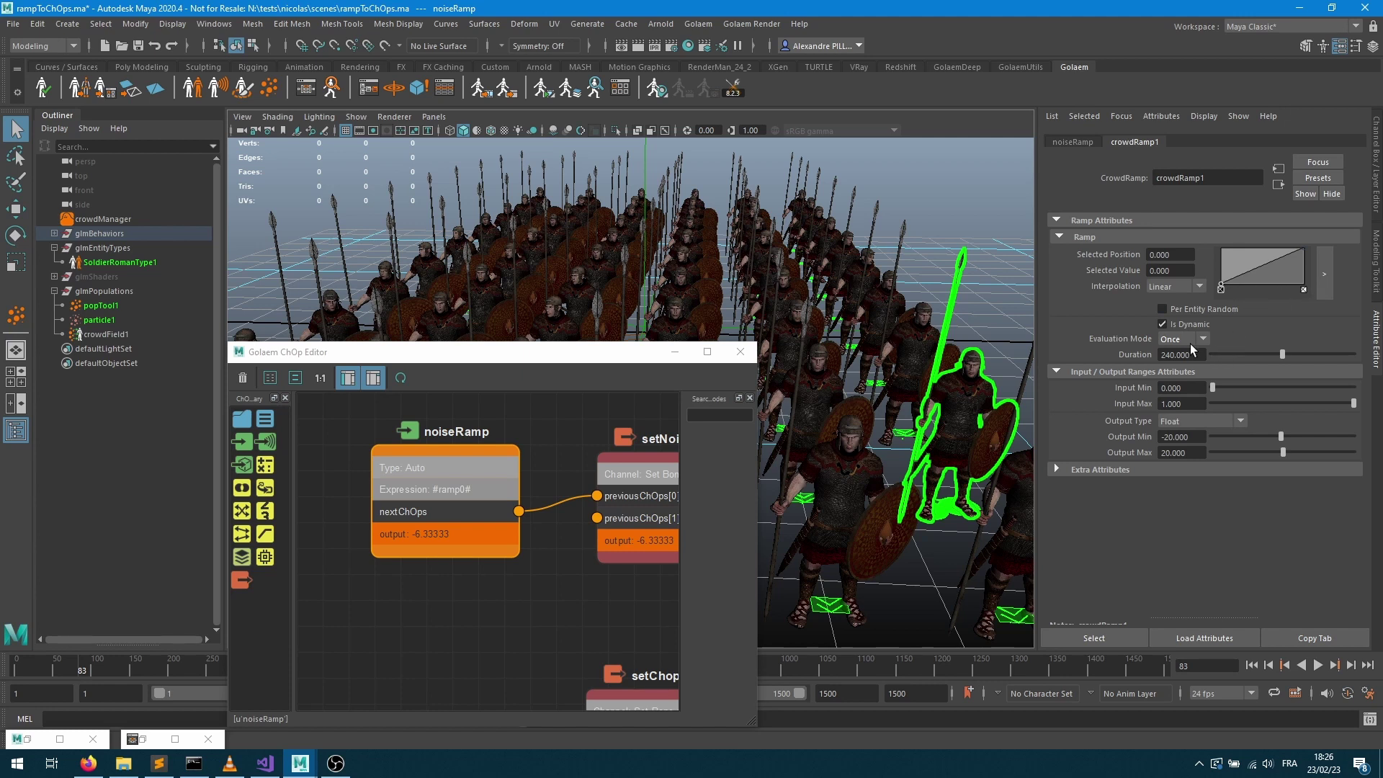
Return crowdRamp1 to Noise evaluation mode with Per Entity Random on, and replay the simulation from the first frame
left_click(1184, 339)
left_click(1179, 369)
left_click(1203, 337)
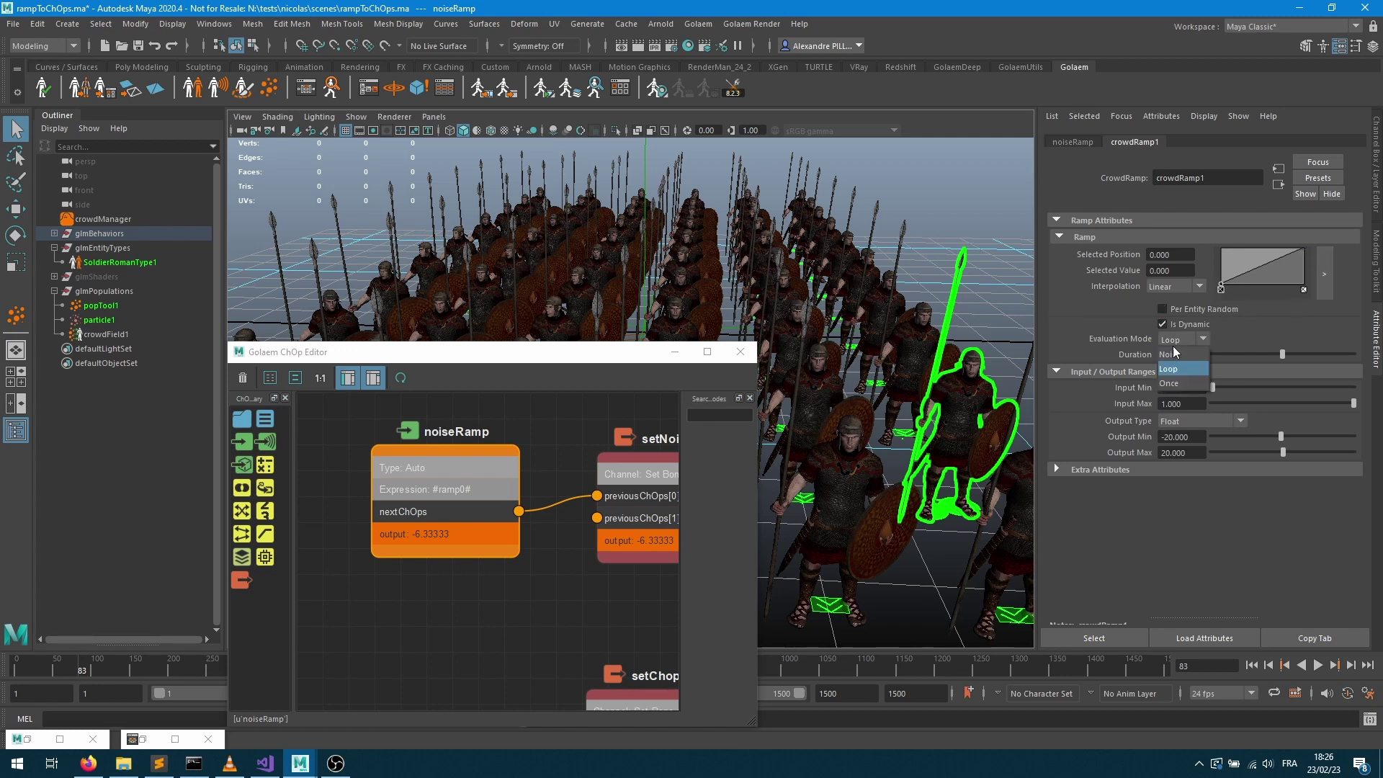
left_click(1185, 387)
left_click(1253, 665)
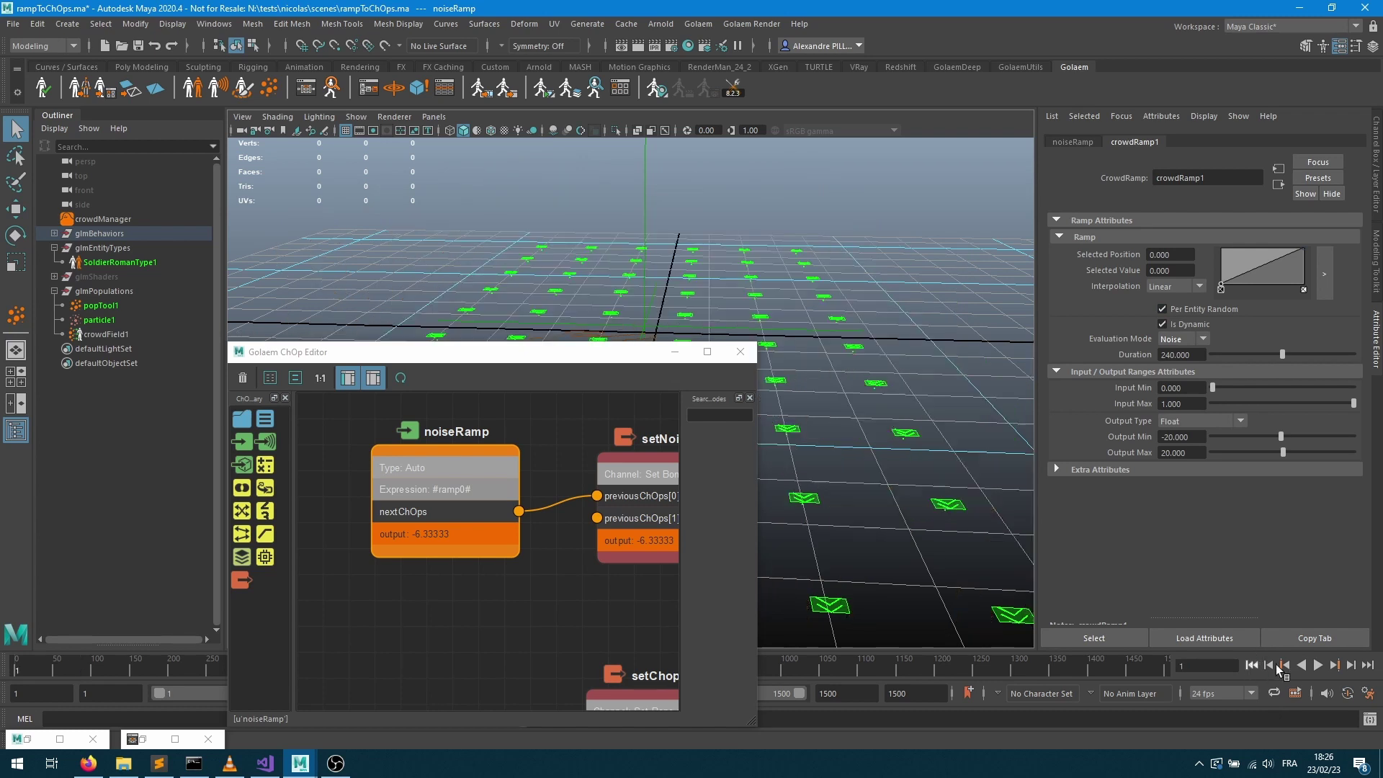
left_click(1318, 665)
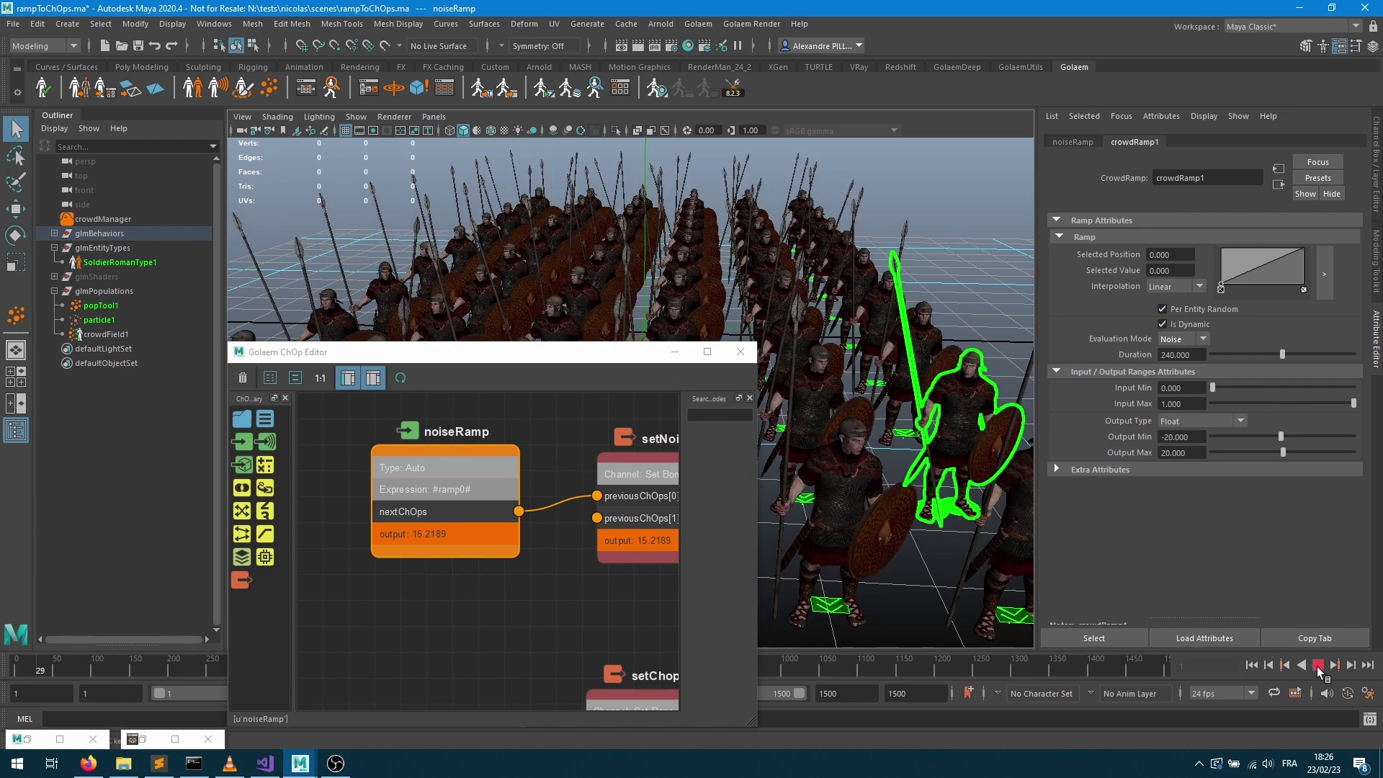
left_click(1318, 665)
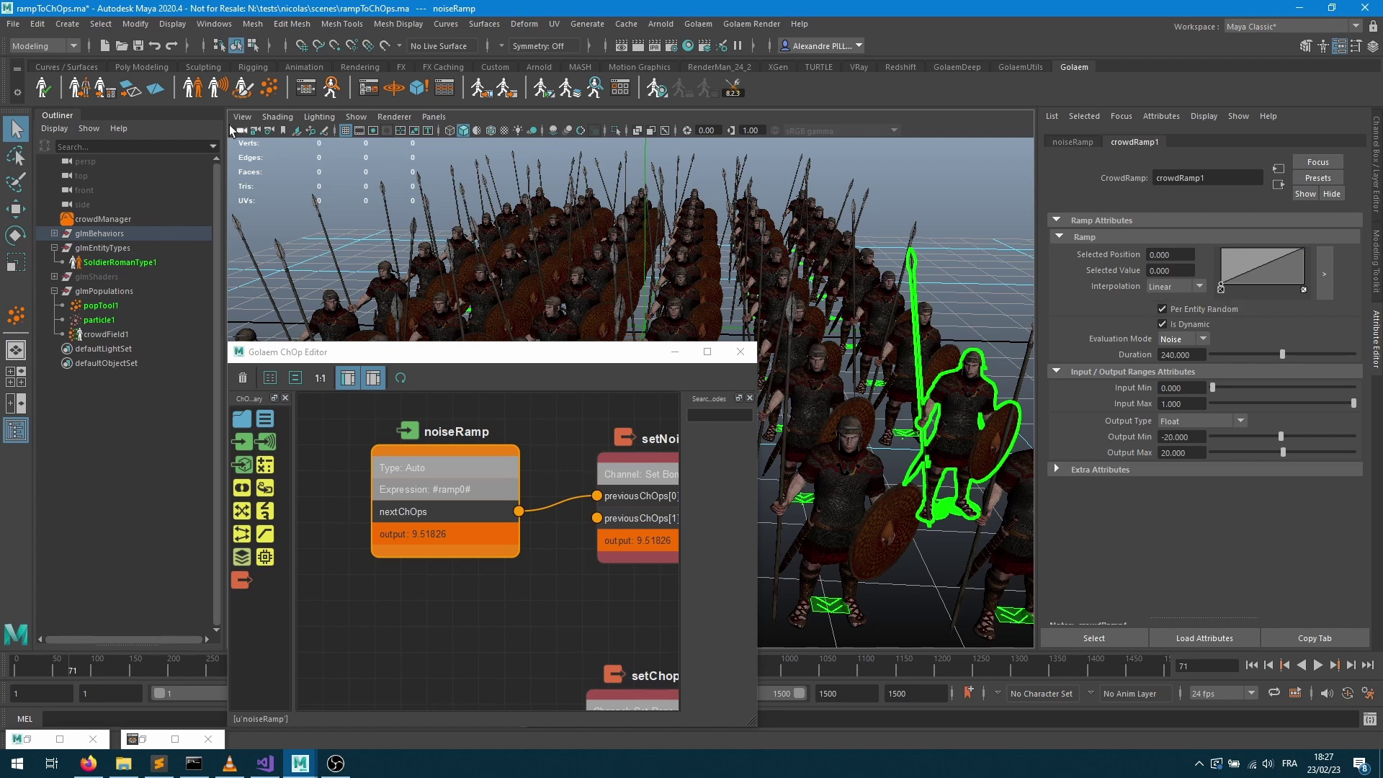
Disable the setNoiseWrist output channel and enable setChopWrist in the beChop1 behavior of the soldier entity type
left_click(305, 88)
left_click(594, 506)
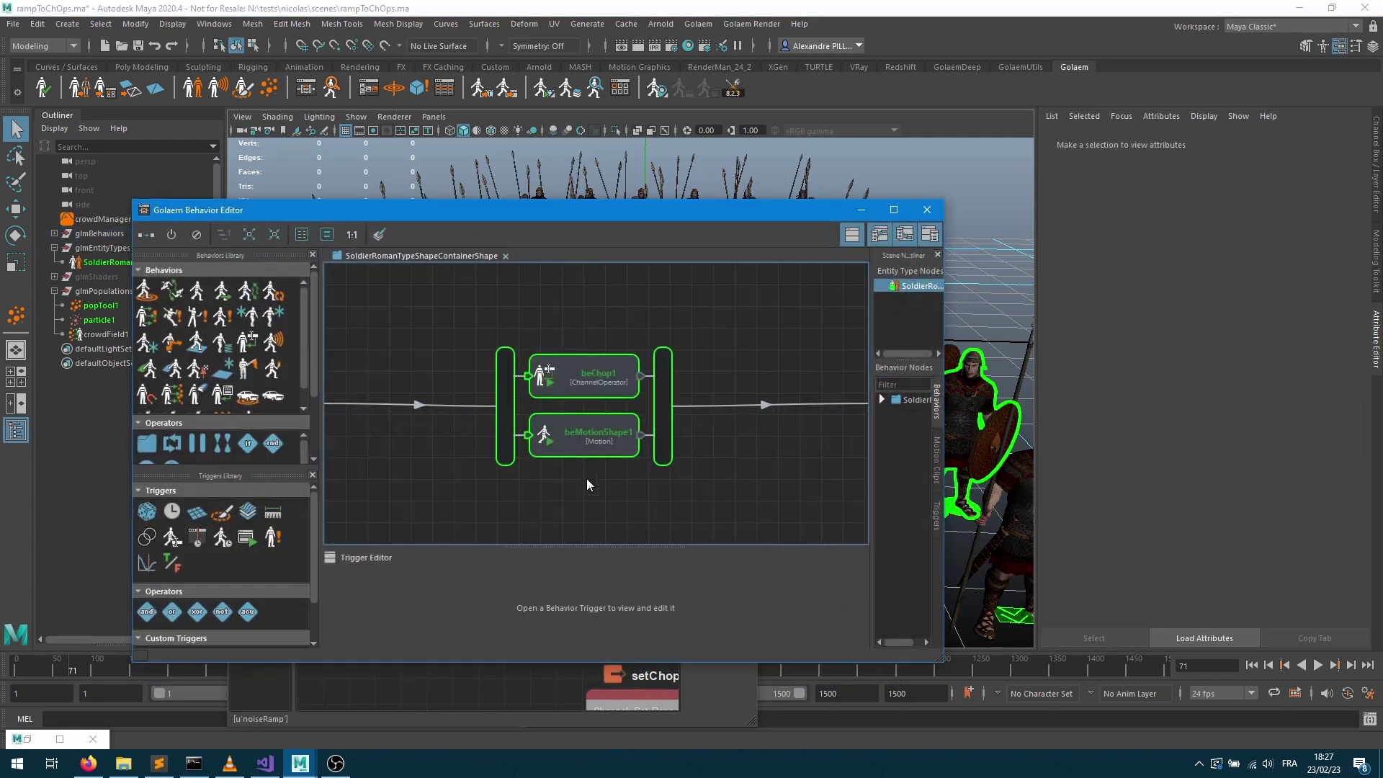
left_click(563, 383)
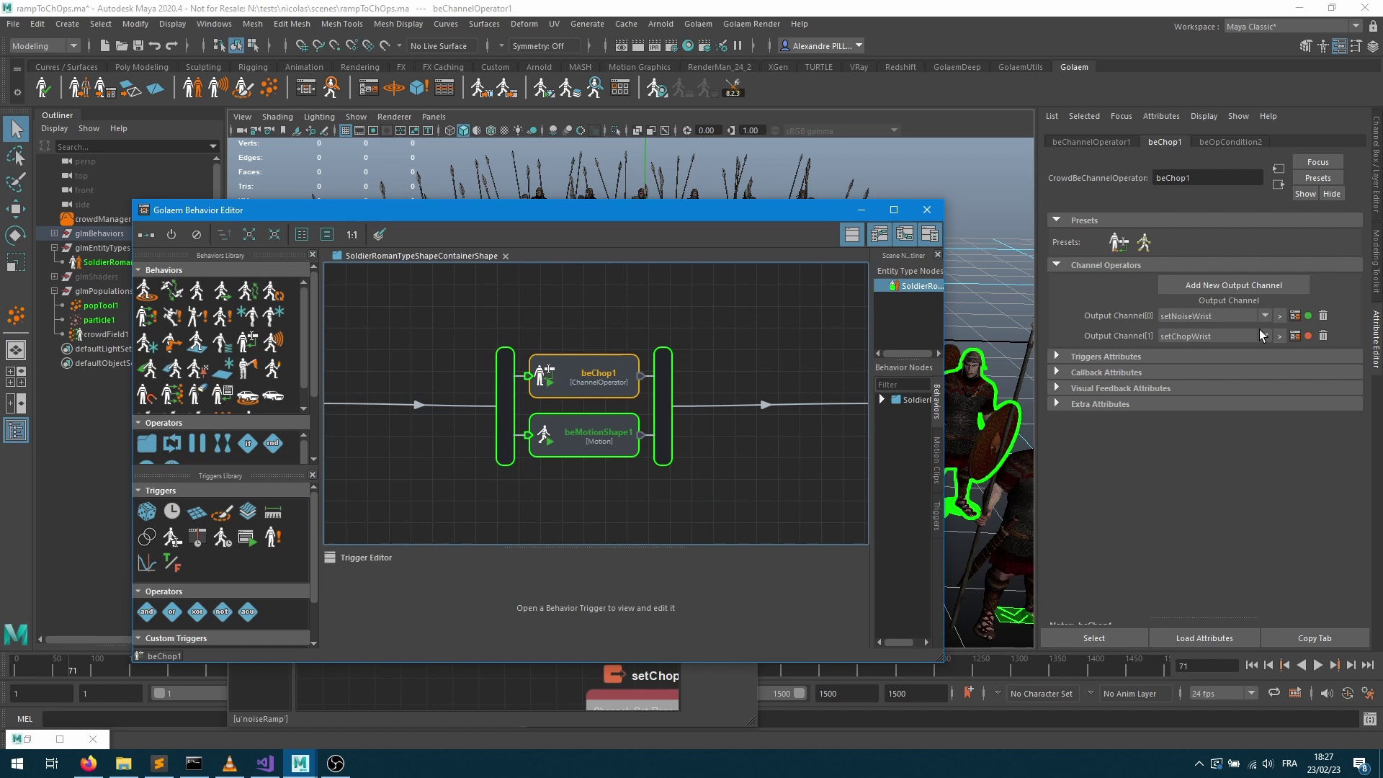
left_click(1308, 317)
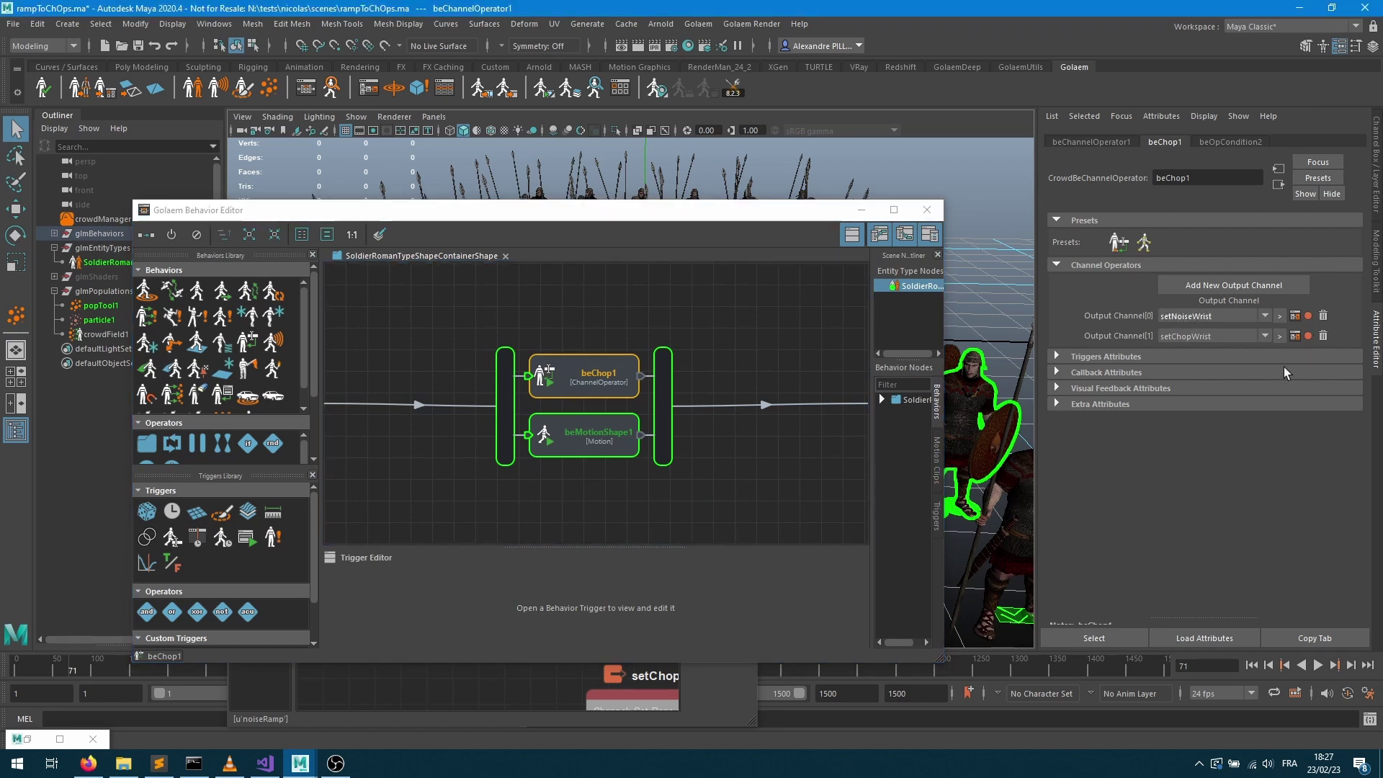
left_click(862, 210)
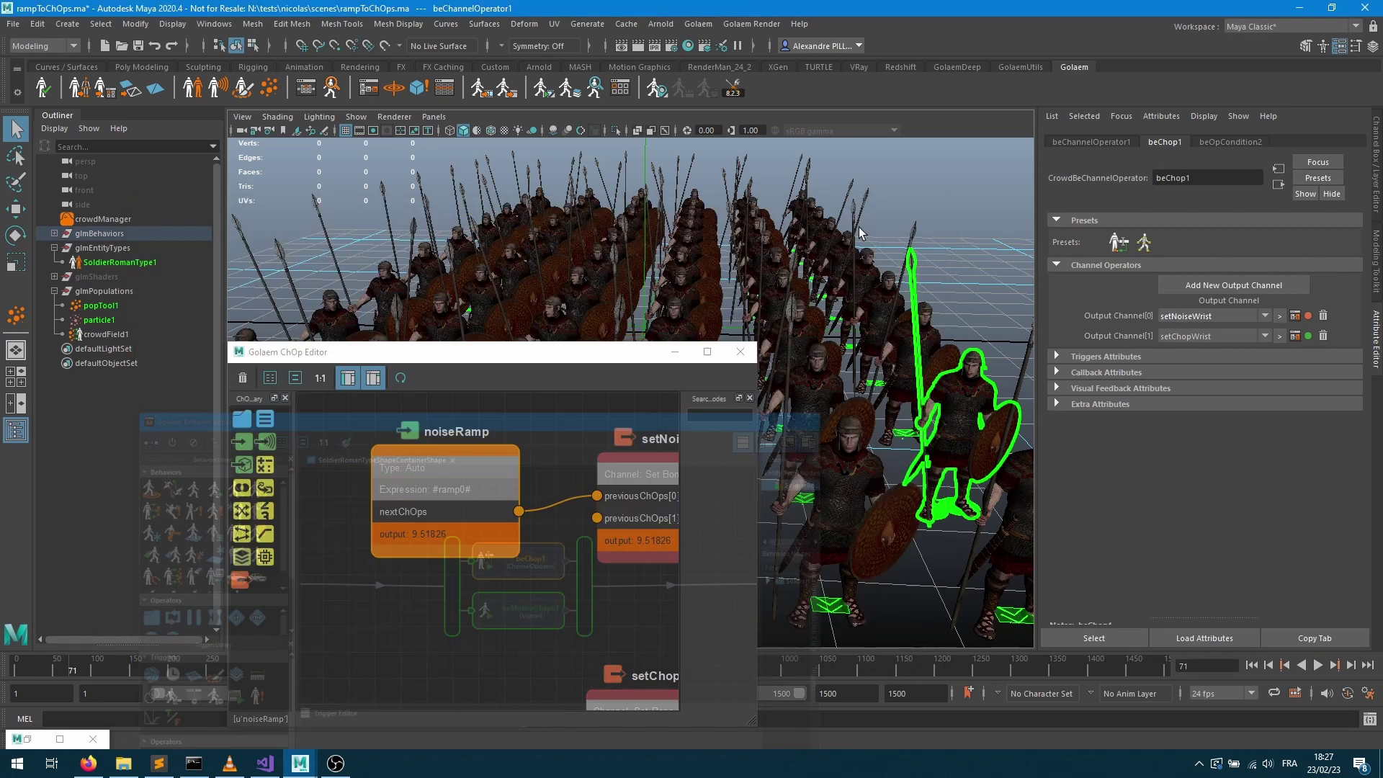
Select the setChopWrist output node and move it slightly lower in the channel operator graph
left_click_drag(536, 565, 568, 575)
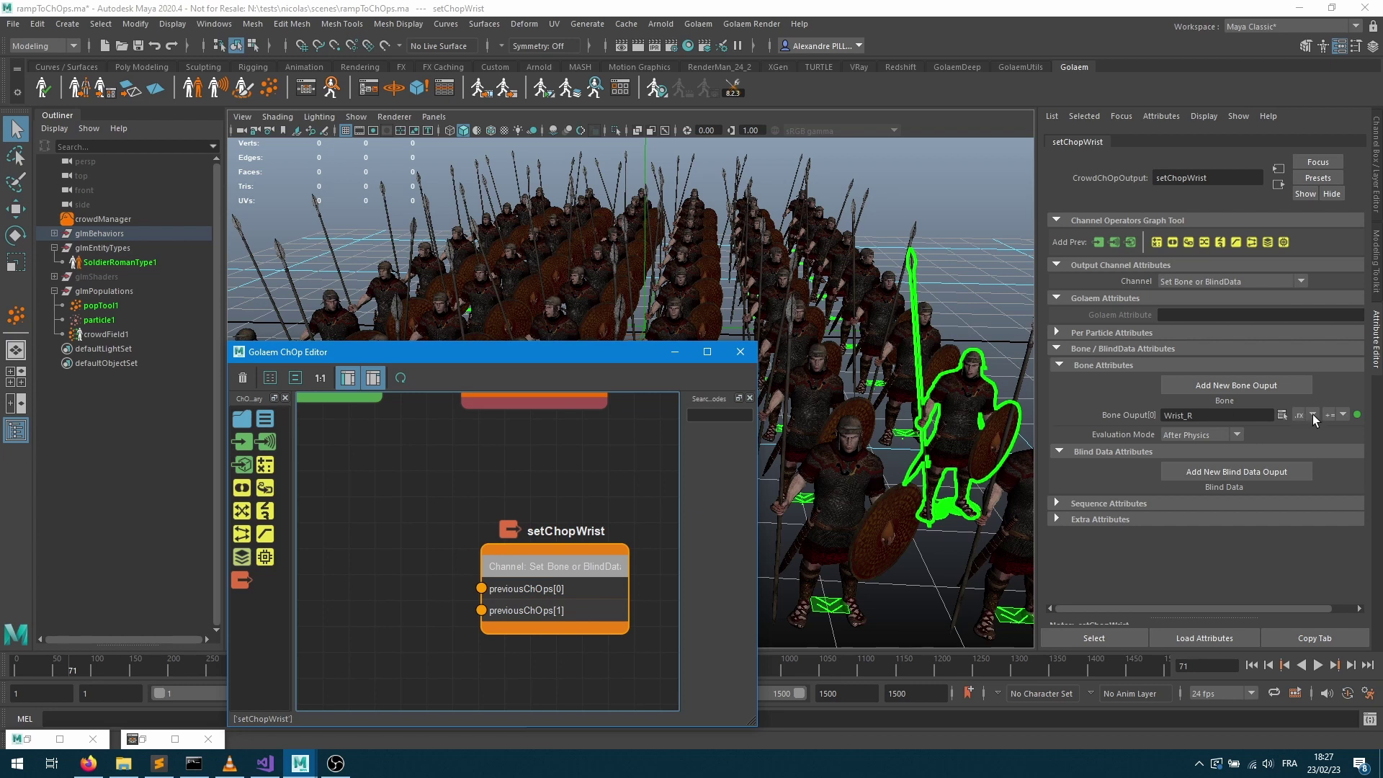
scroll(599, 509, "down", 2)
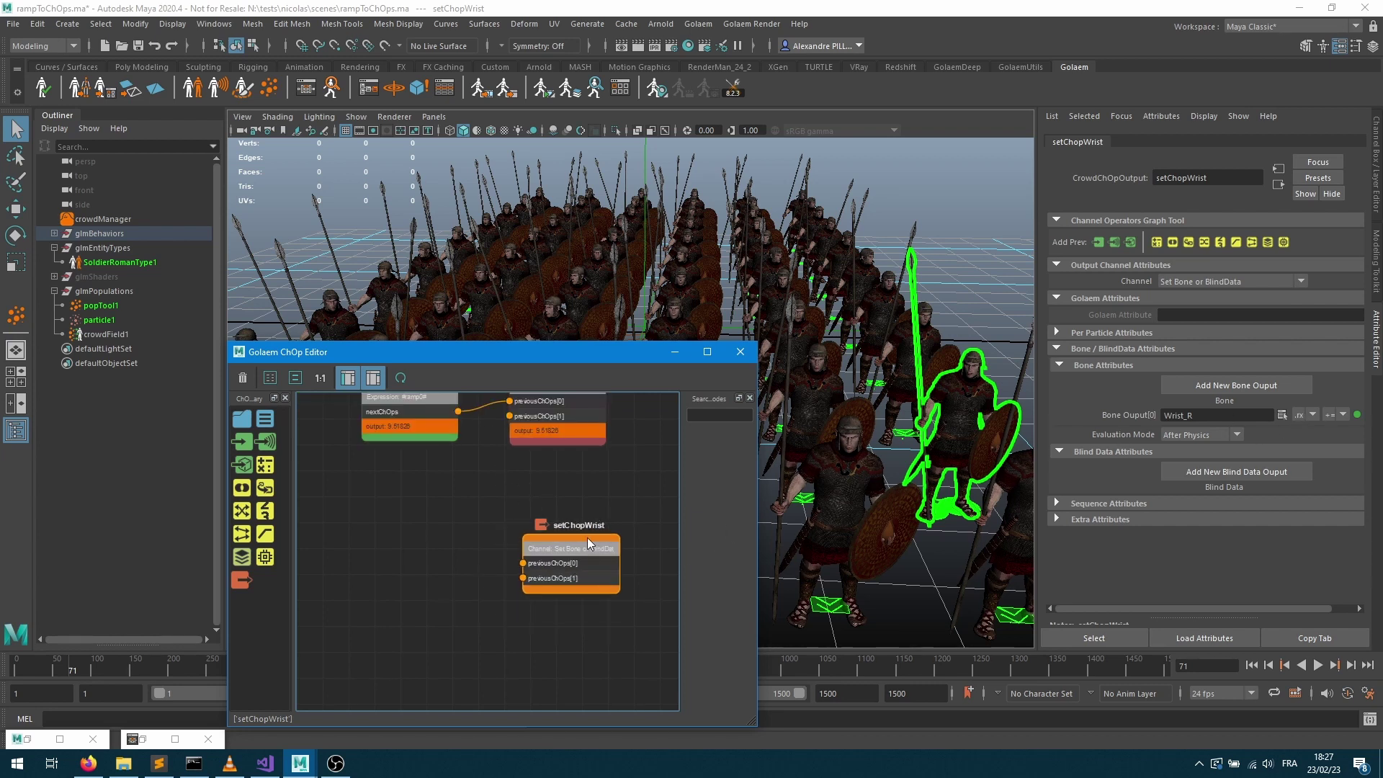
left_click_drag(579, 530, 599, 572)
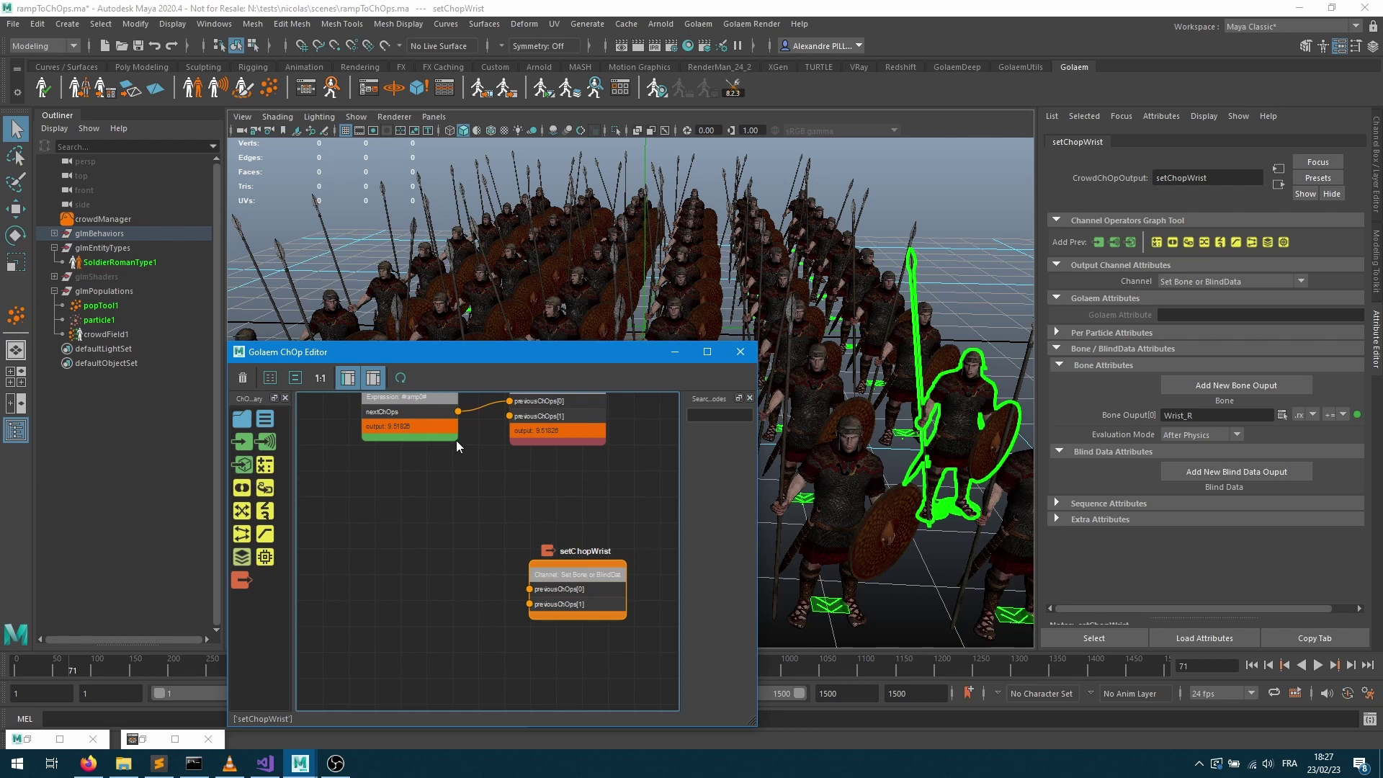
Add an operation node before setChopWrist in the channel operator graph and name it noiseFunc
middle_click_drag(469, 460, 526, 461)
left_click_drag(265, 464, 411, 559)
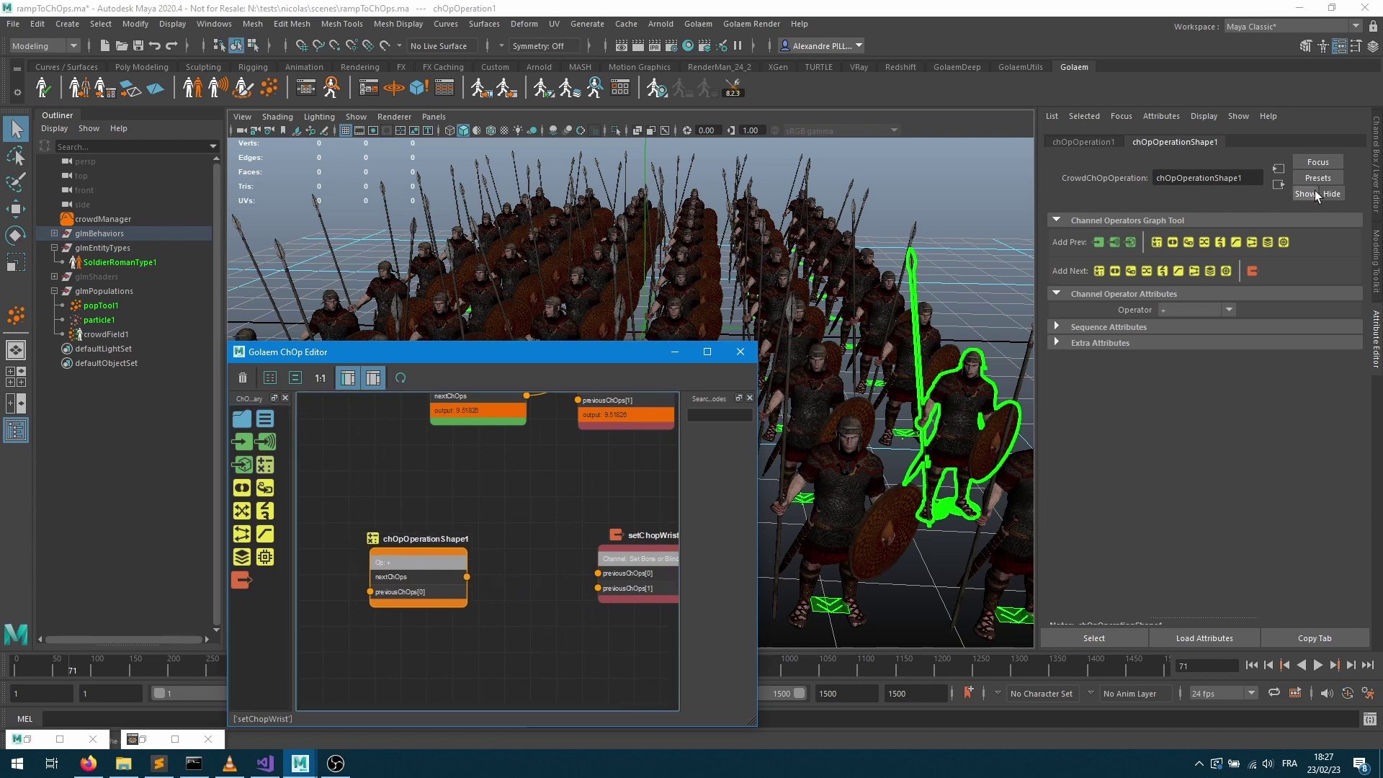
double_click(1249, 171)
type("noiseFunc")
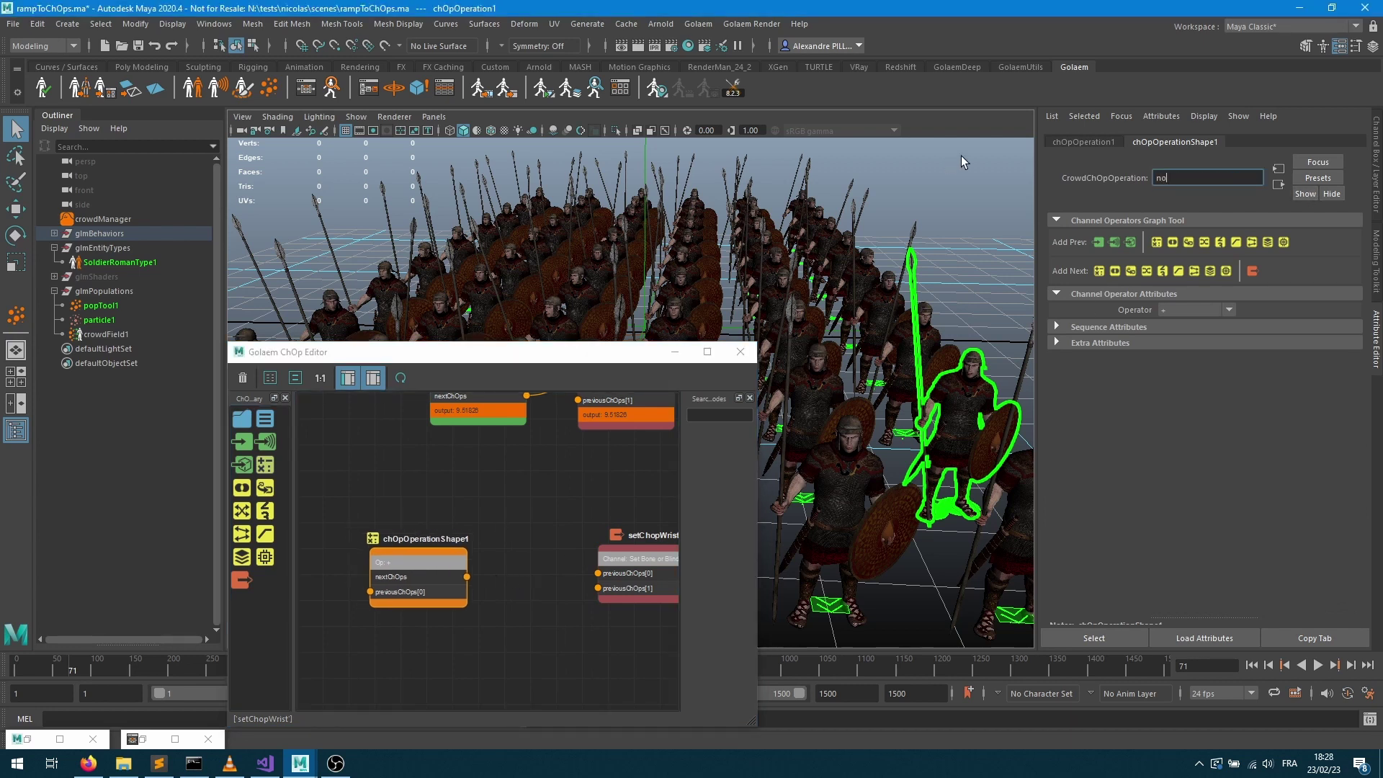
key("Return")
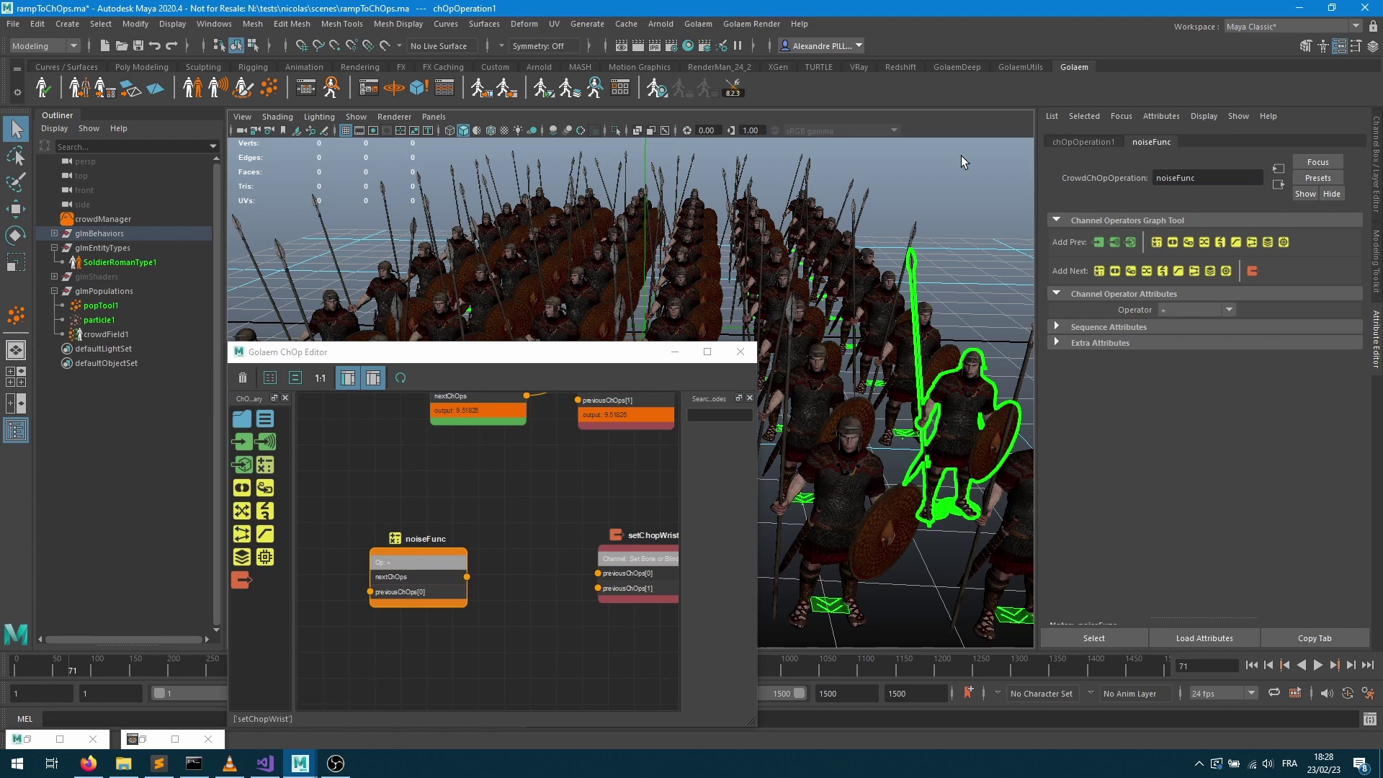
Set the noiseFunc operator to noise and move the node closer to setChopWrist
left_click(1180, 309)
scroll(1207, 354, "down", 3)
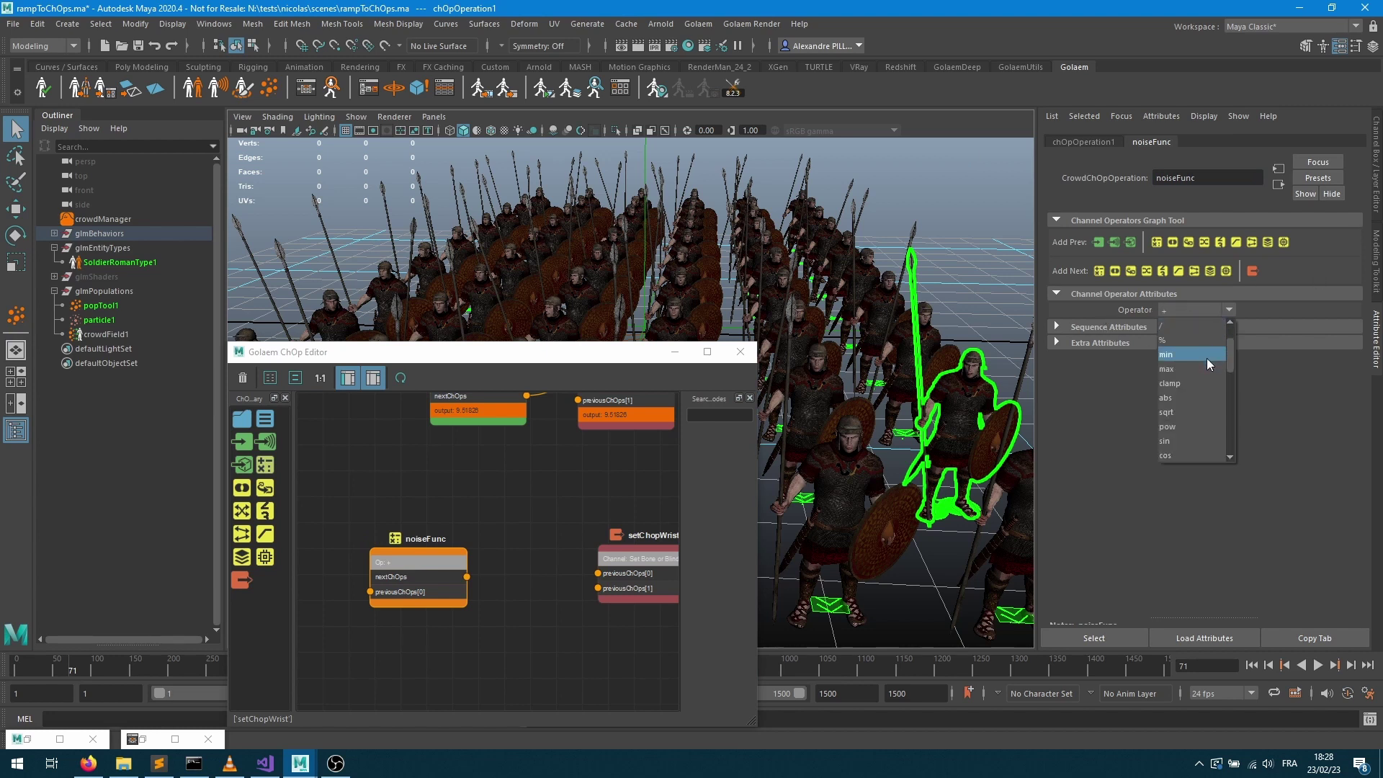
scroll(1181, 383, "down", 3)
left_click(1182, 395)
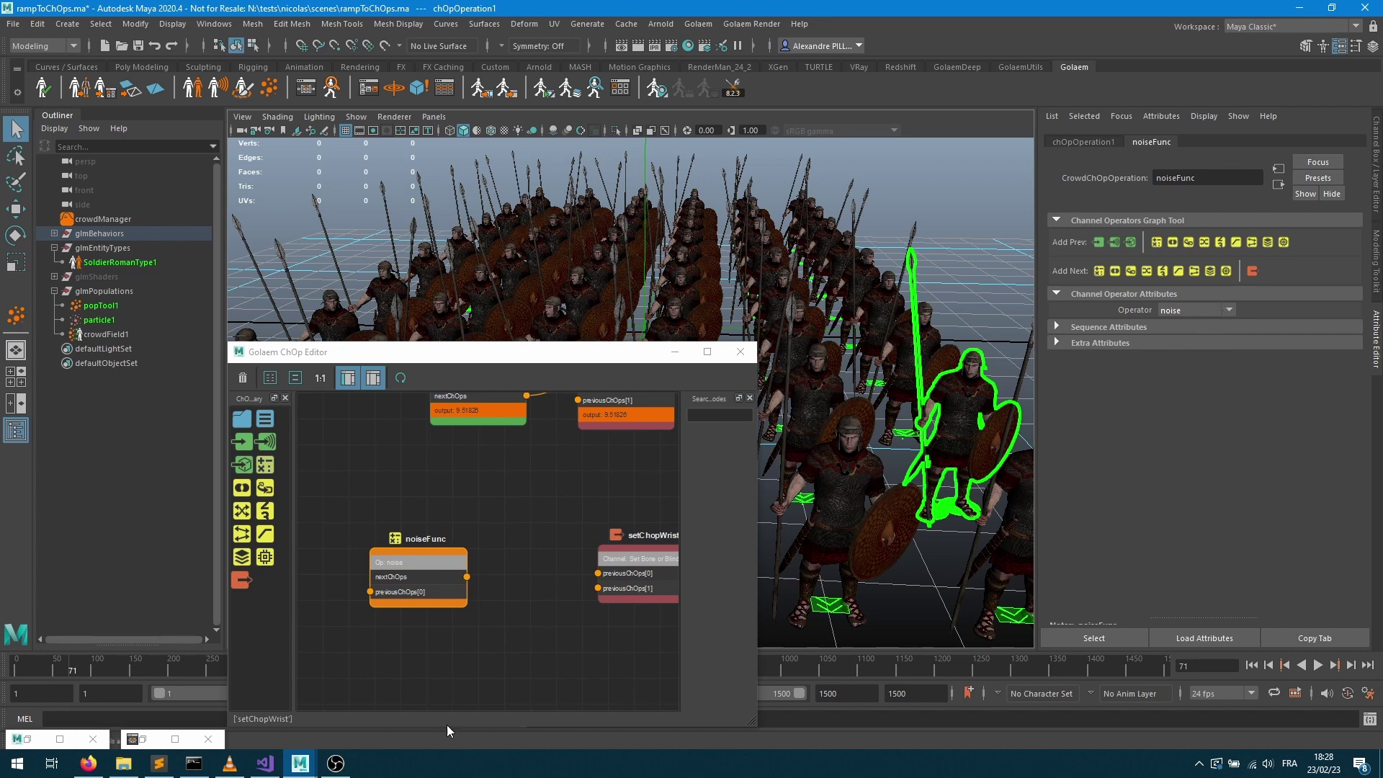
left_click_drag(425, 568, 454, 549)
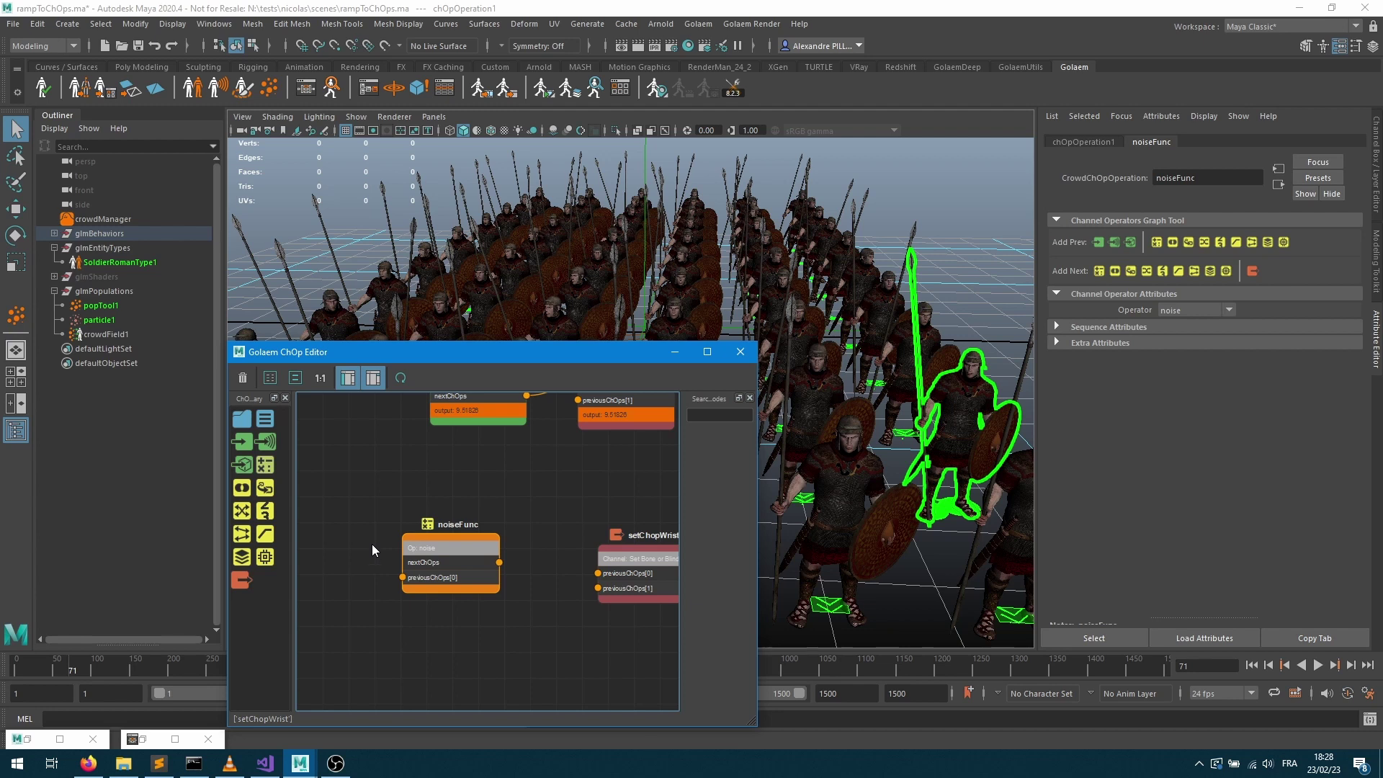
Add a counter node to the channel operator graph, connect it to noiseFunc's first input, and turn off its Modulo option
middle_click_drag(382, 566, 421, 544)
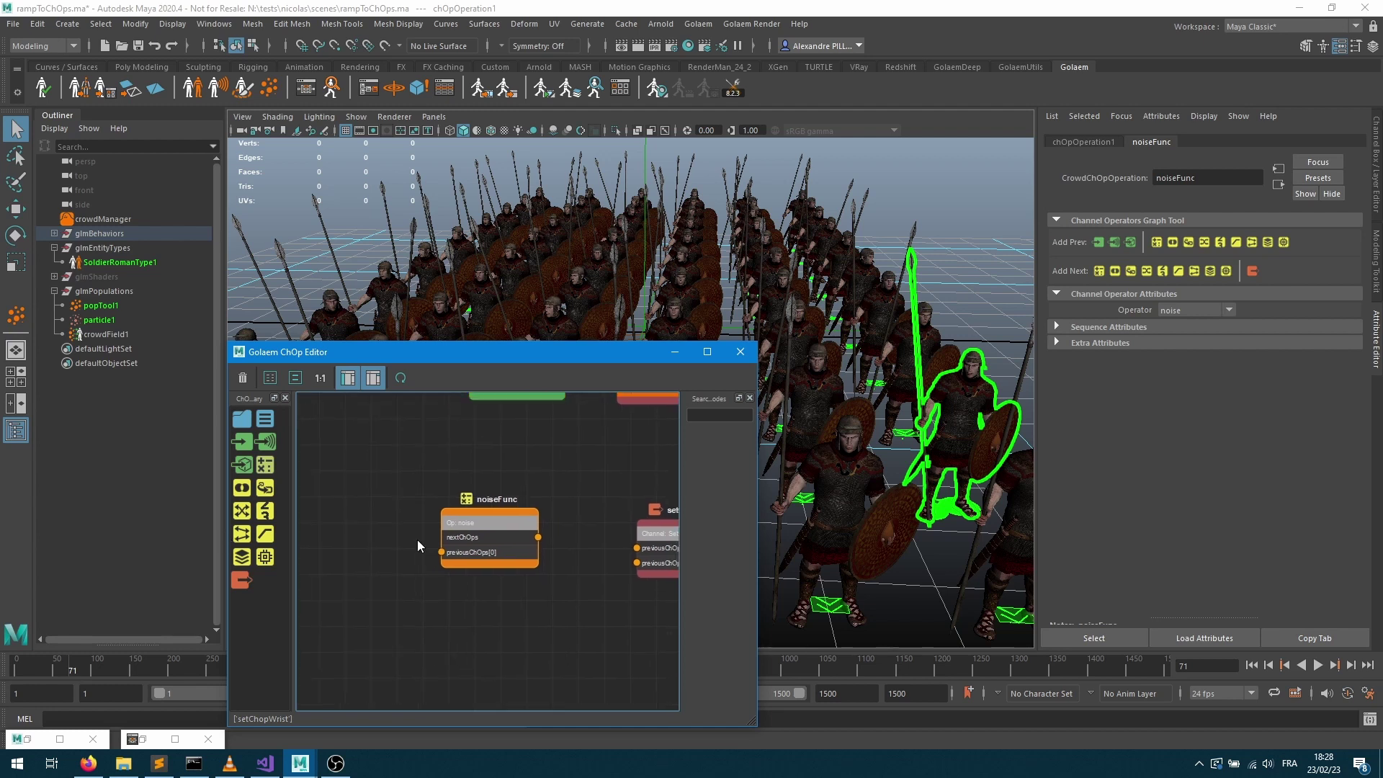
left_click_drag(265, 511, 354, 528)
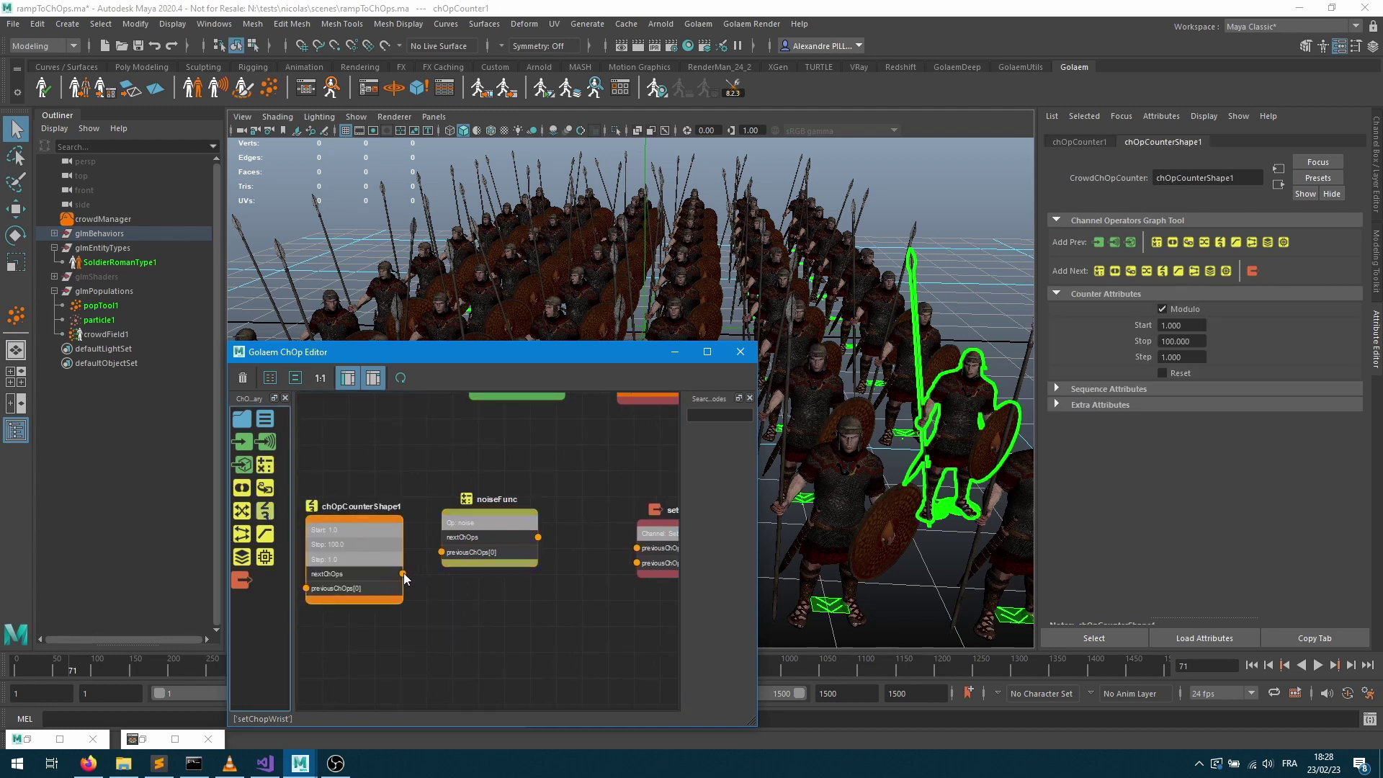
left_click_drag(404, 574, 450, 556)
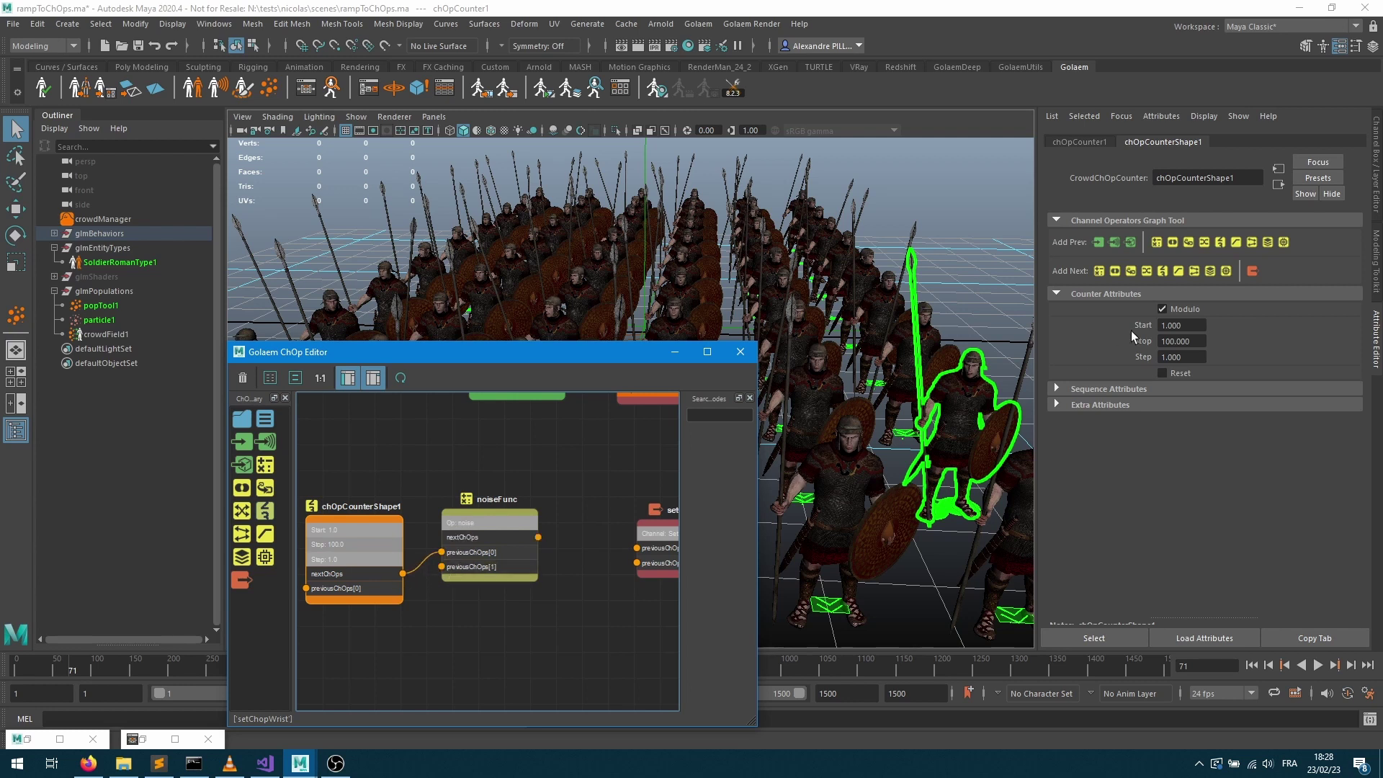
left_click(1162, 308)
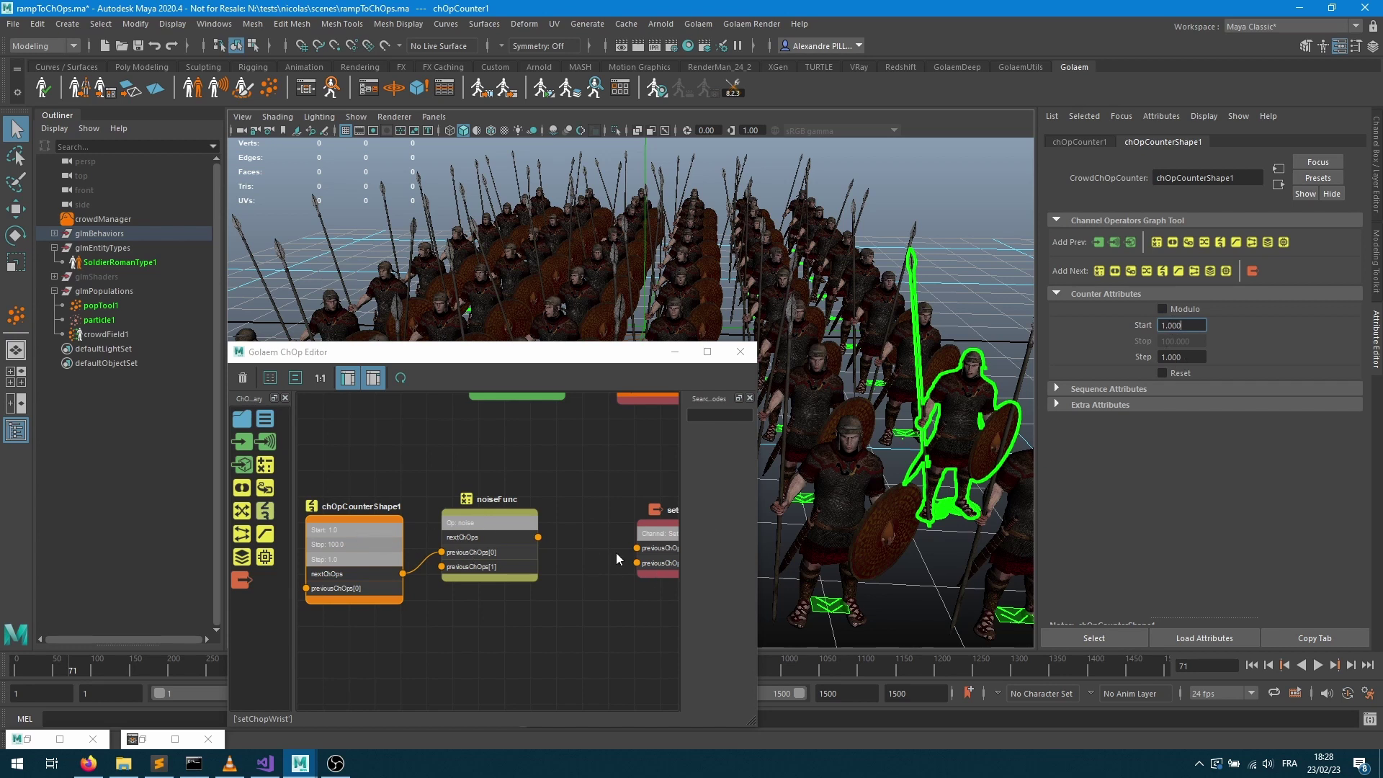
Connect noiseFunc's output to setChopWrist and run the simulation from the first frame
left_click_drag(539, 537, 637, 547)
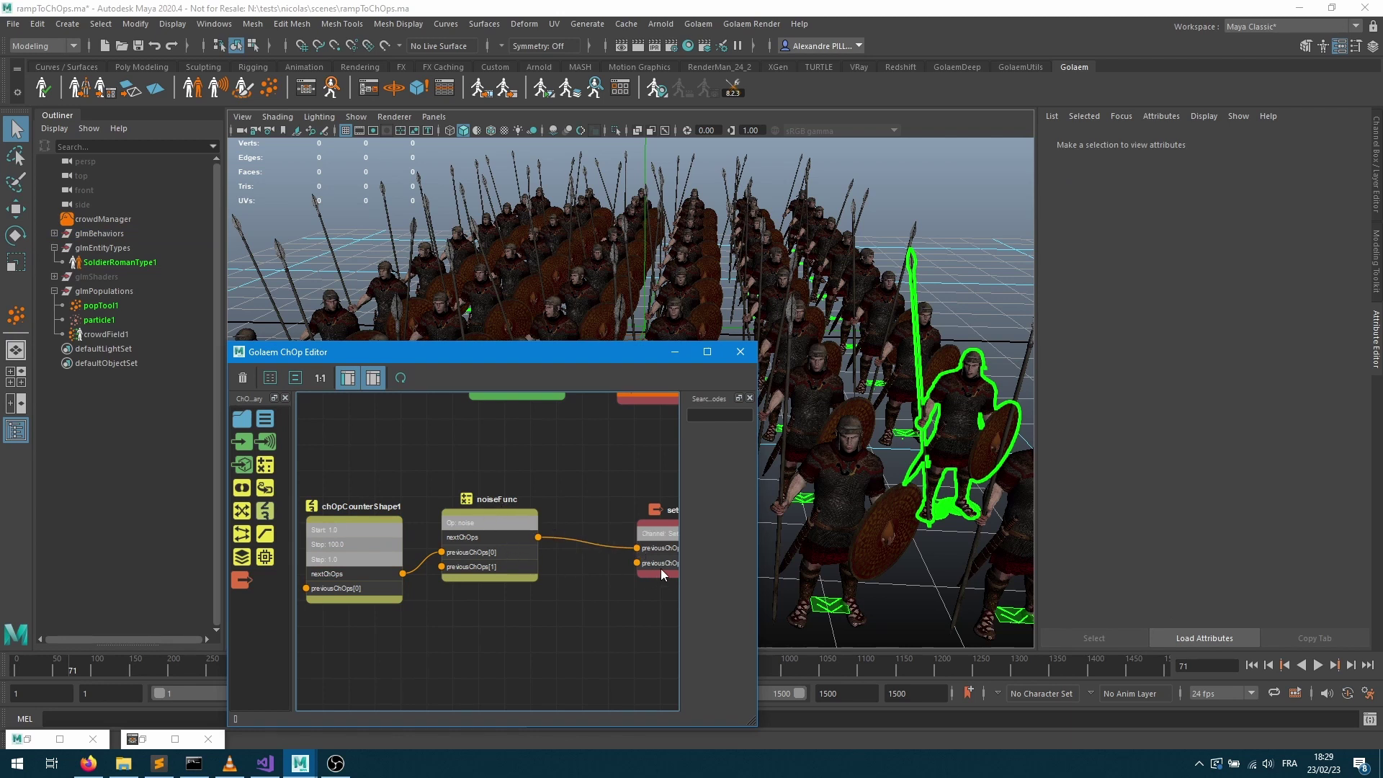
left_click(1252, 665)
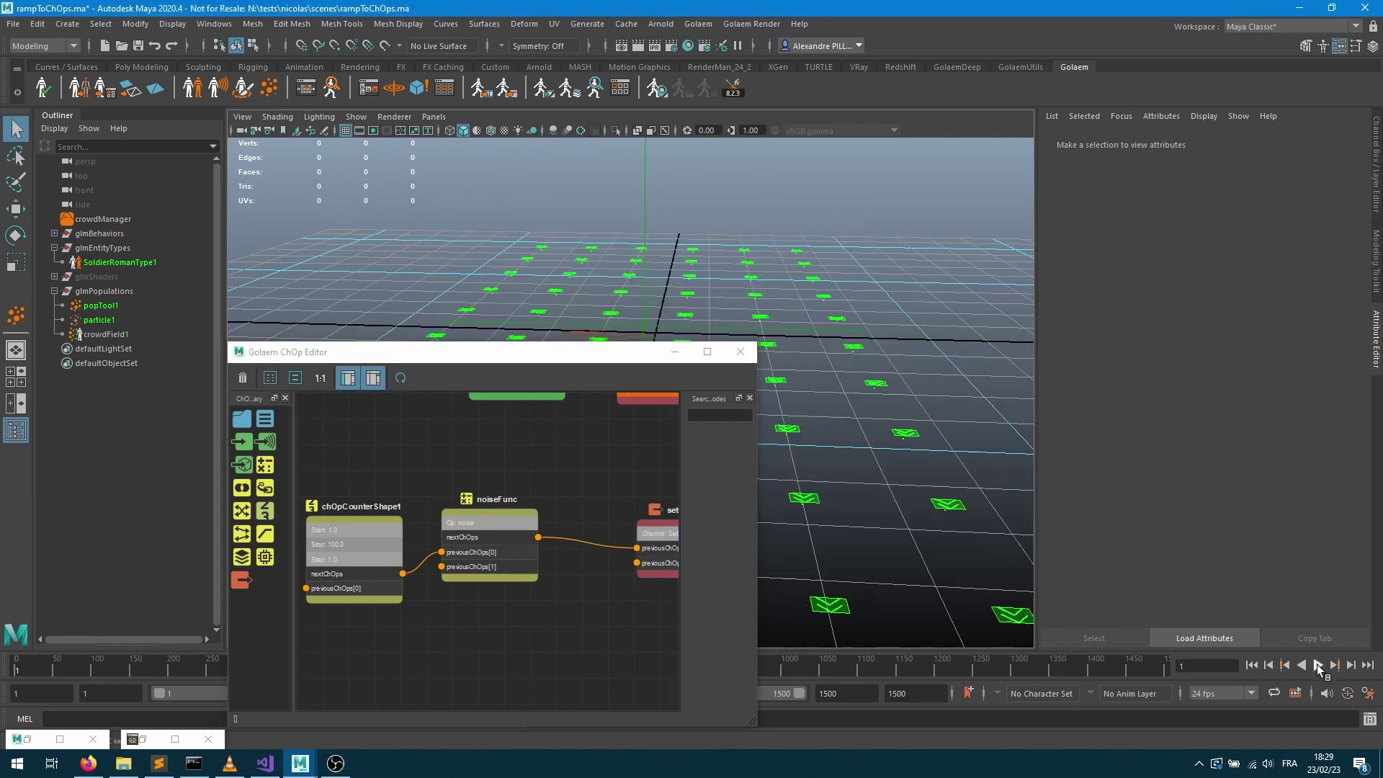
left_click(1319, 665)
left_click(1317, 664)
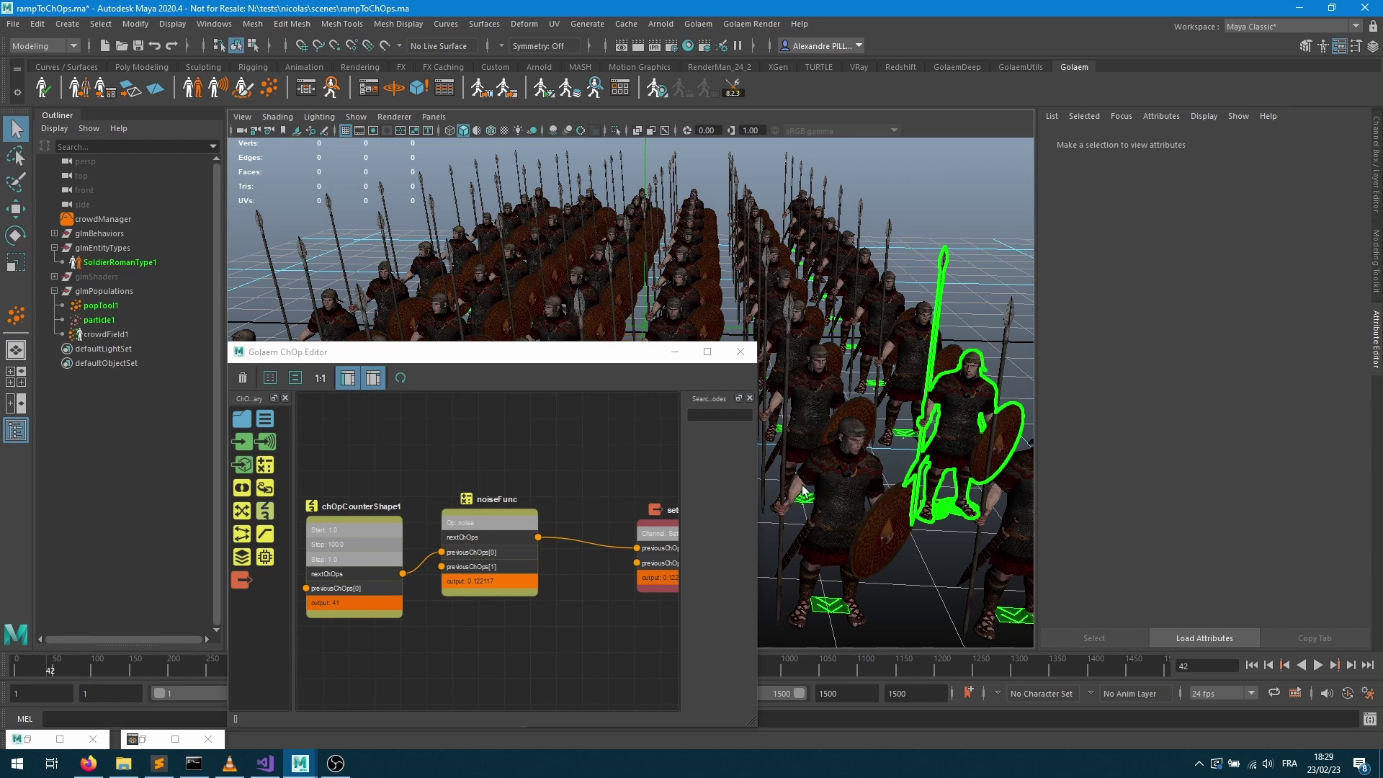
Select the front soldier and advance the simulation frame by frame to examine the counter and noise outputs
left_click(850, 484)
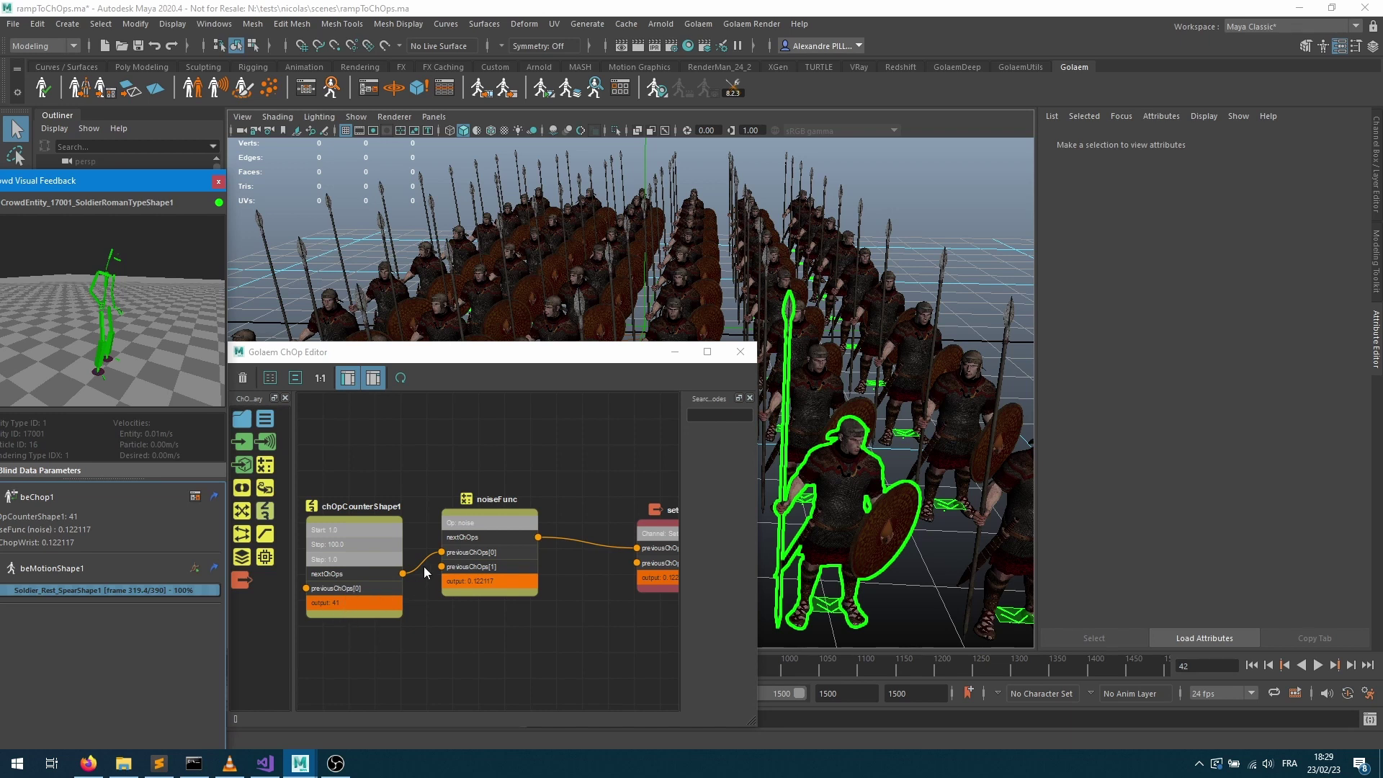
double_click(1351, 664)
left_click(1351, 665)
left_click(1352, 665)
left_click(1351, 665)
left_click(1351, 665)
triple_click(1352, 665)
triple_click(1351, 665)
triple_click(1351, 664)
triple_click(1351, 664)
left_click(1351, 665)
left_click(1351, 665)
left_click(1351, 665)
left_click(1352, 665)
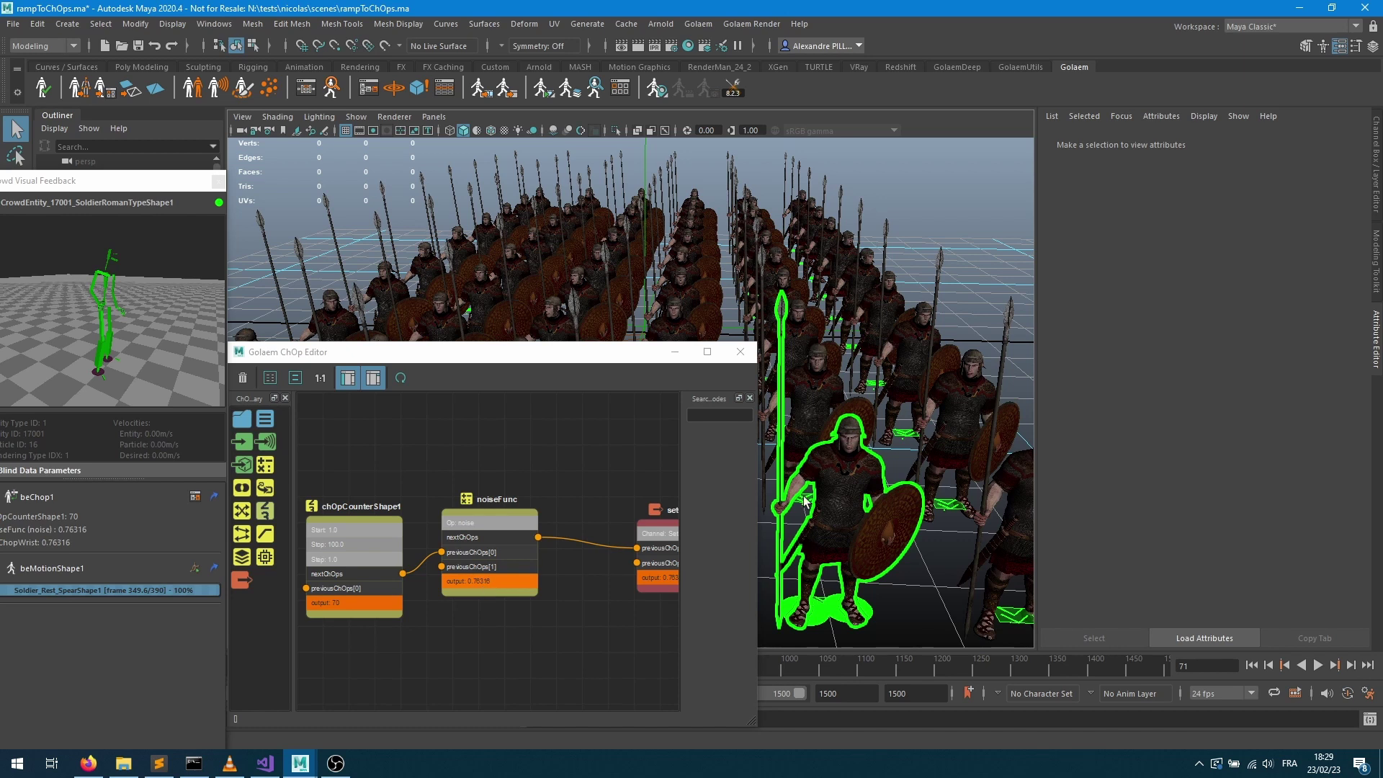
Insert a ramp node between noiseFunc and setChopWrist in the channel operator graph, making room for it and connecting both sides
left_click_drag(374, 468, 411, 554)
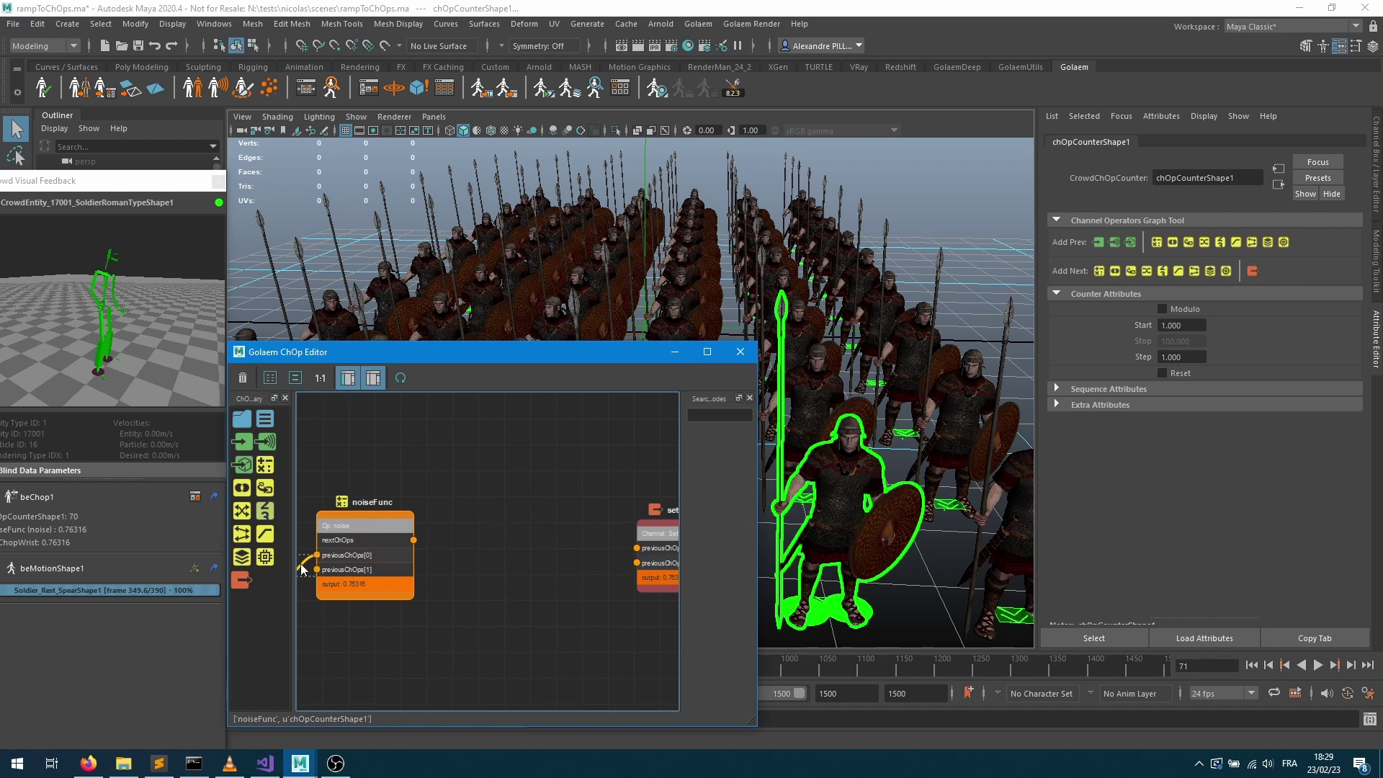
left_click_drag(532, 533, 533, 534)
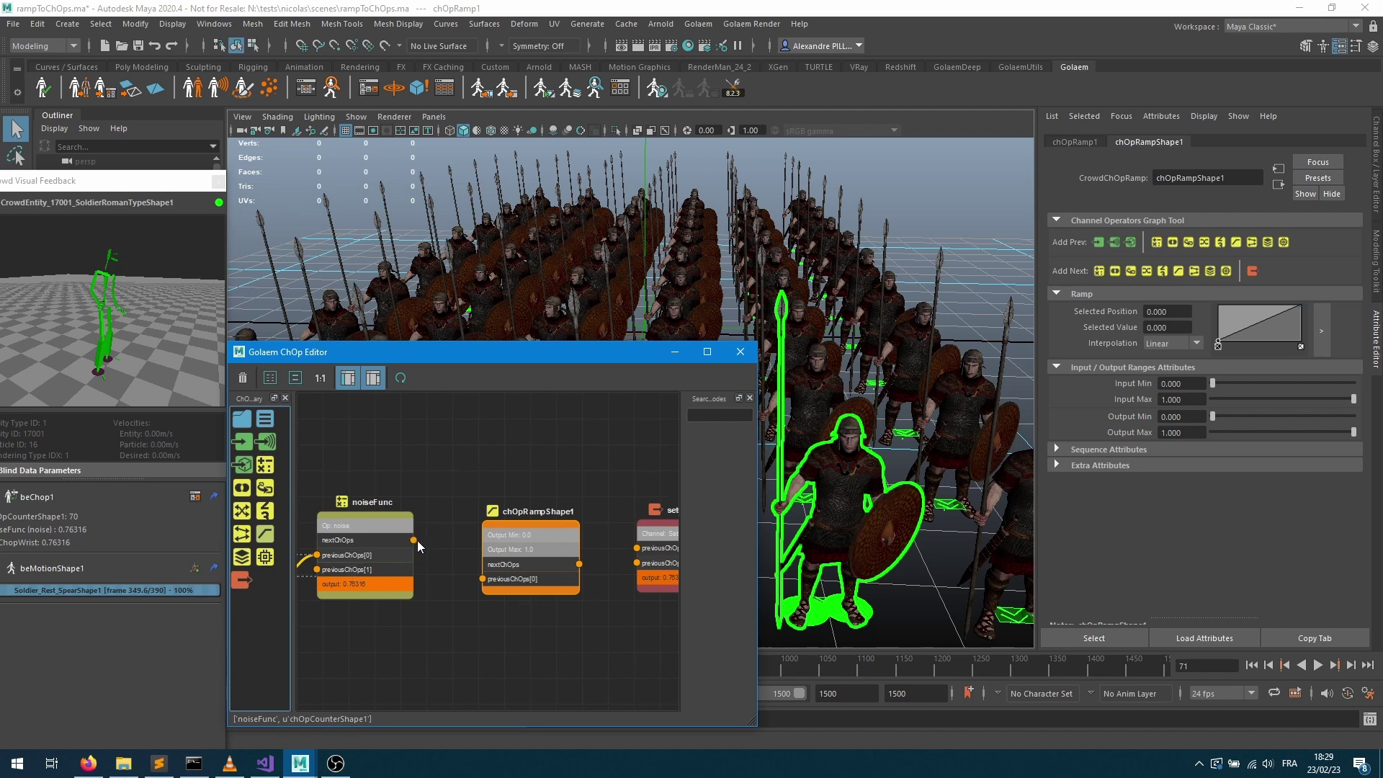
left_click_drag(415, 541, 483, 579)
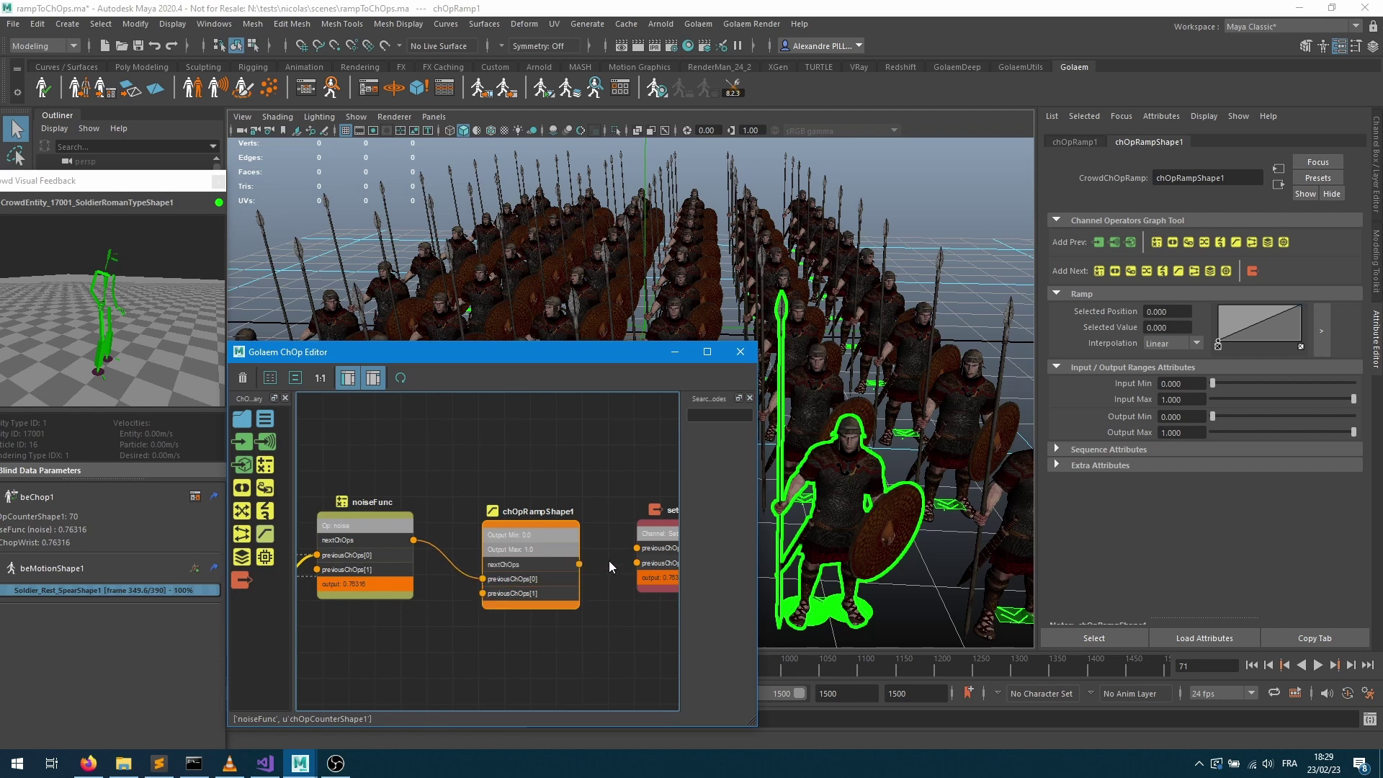
left_click_drag(580, 564, 636, 548)
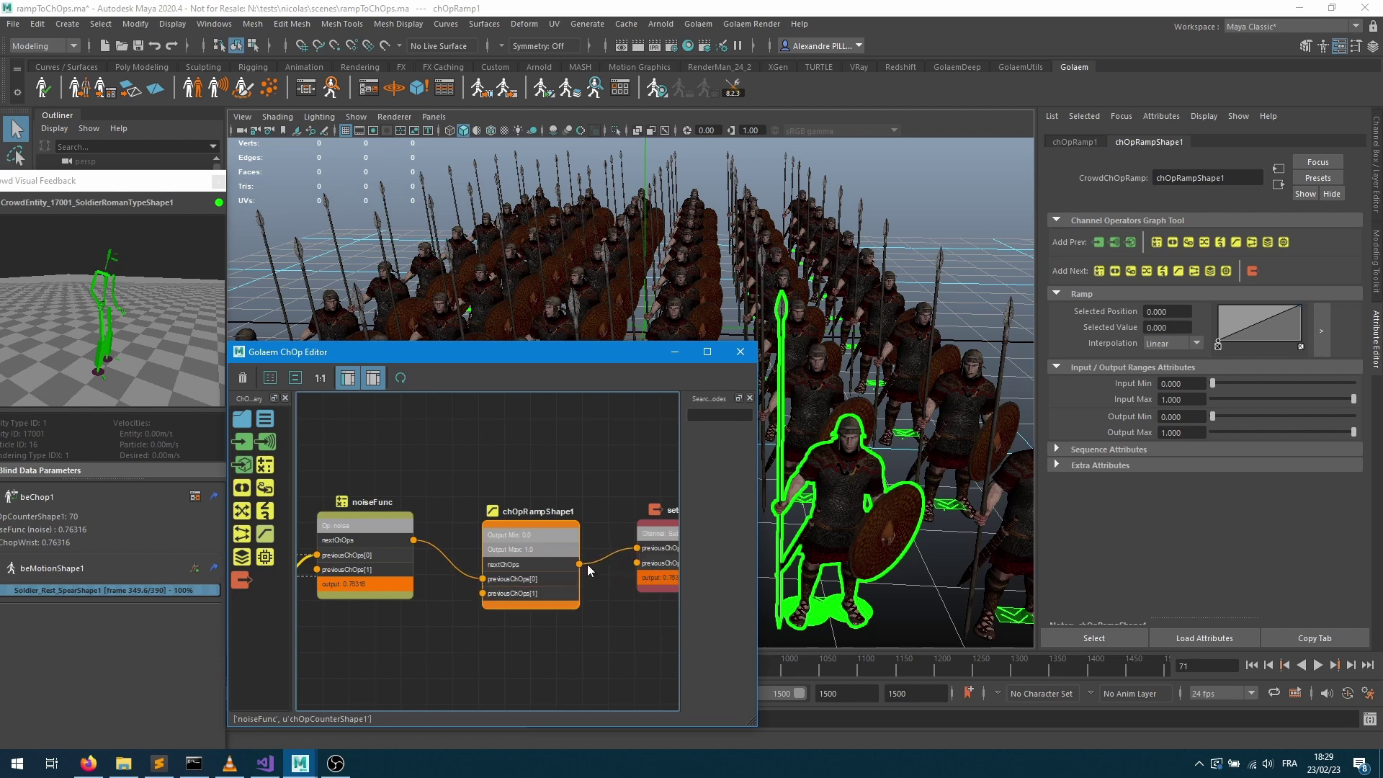
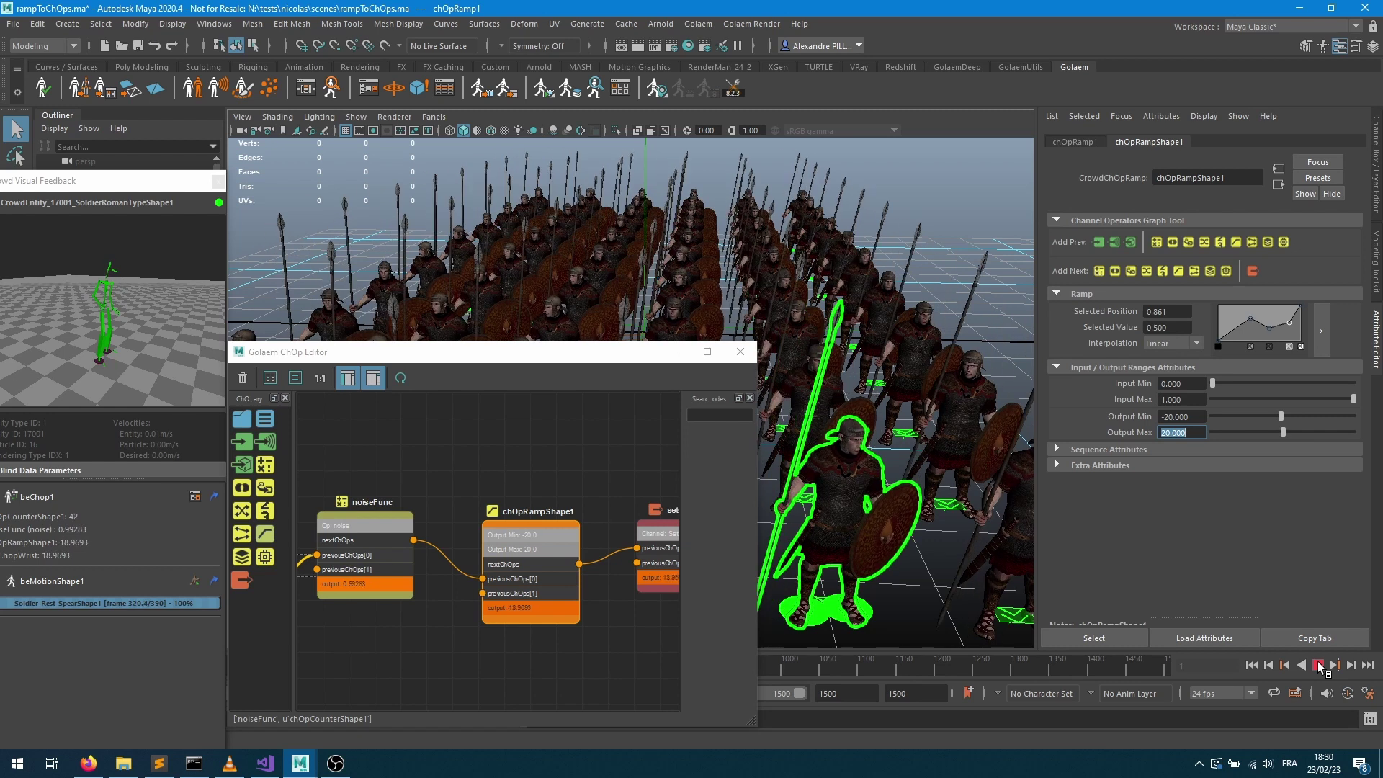
Stop the simulation and advance it frame by frame to examine the ramp output and the selected soldier's wrist motion
left_click(1319, 665)
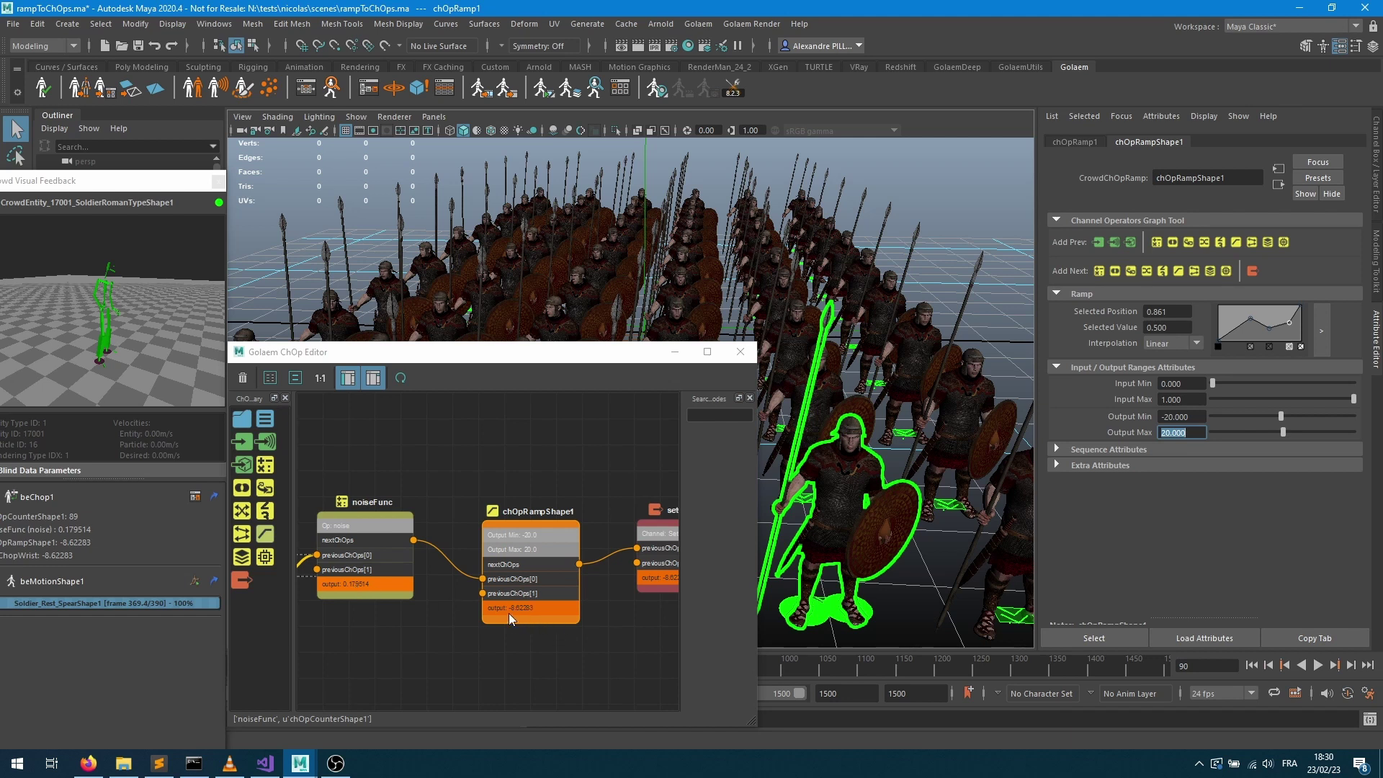
left_click(1350, 666)
left_click(1351, 666)
left_click(1350, 666)
left_click(1351, 665)
left_click(1350, 665)
left_click(1350, 665)
left_click(1350, 666)
left_click(1351, 666)
left_click(1351, 666)
left_click(1351, 665)
left_click(1350, 666)
left_click(1351, 666)
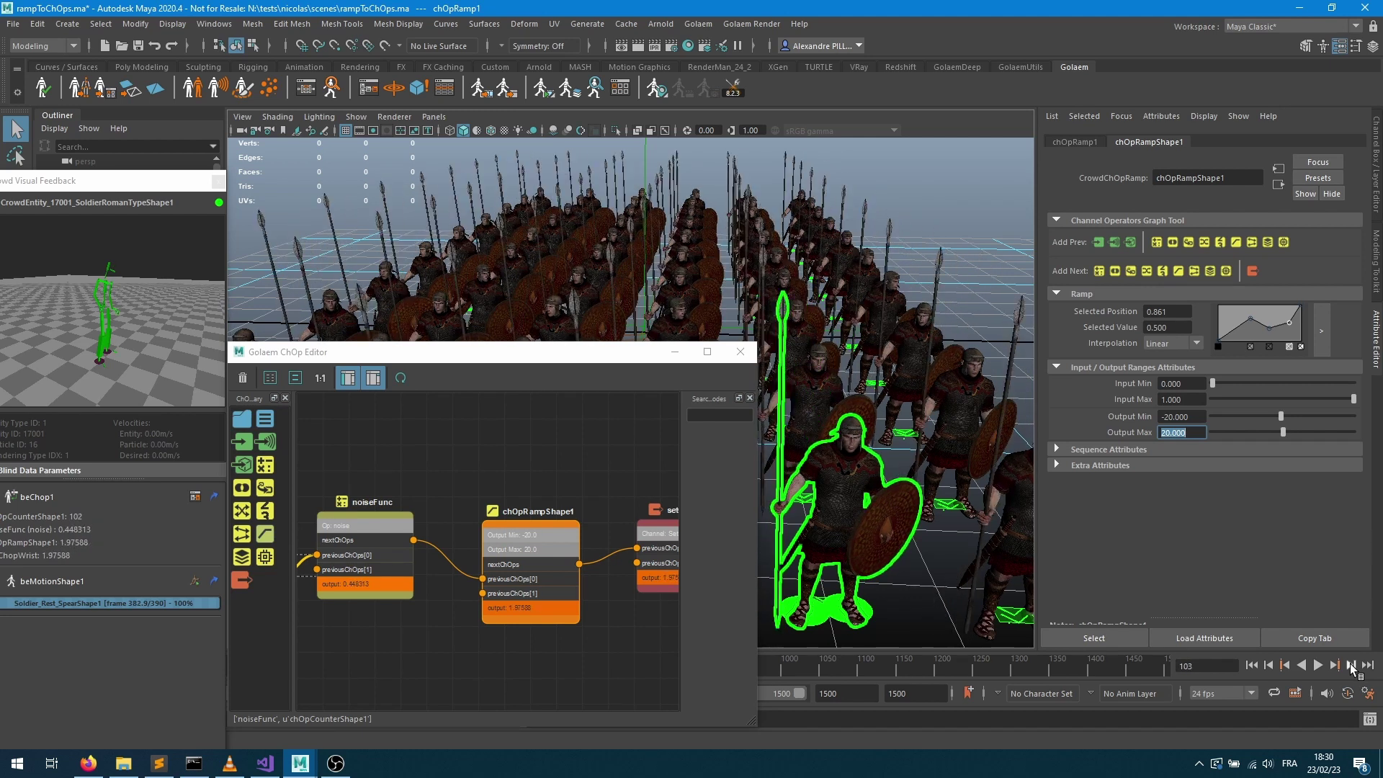
left_click(1350, 666)
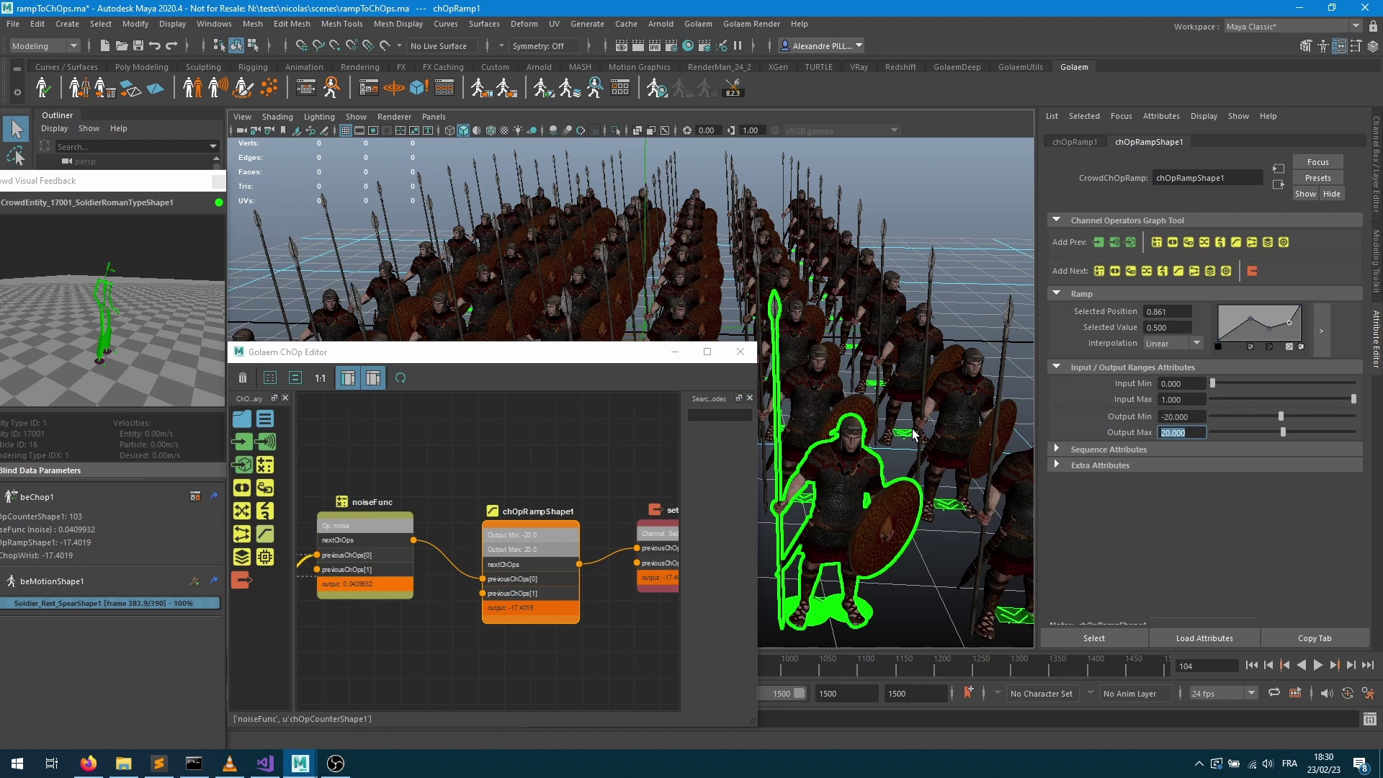
Set the counter node's Step to 0.01
middle_click_drag(451, 534, 642, 539)
left_click_drag(401, 555, 389, 542)
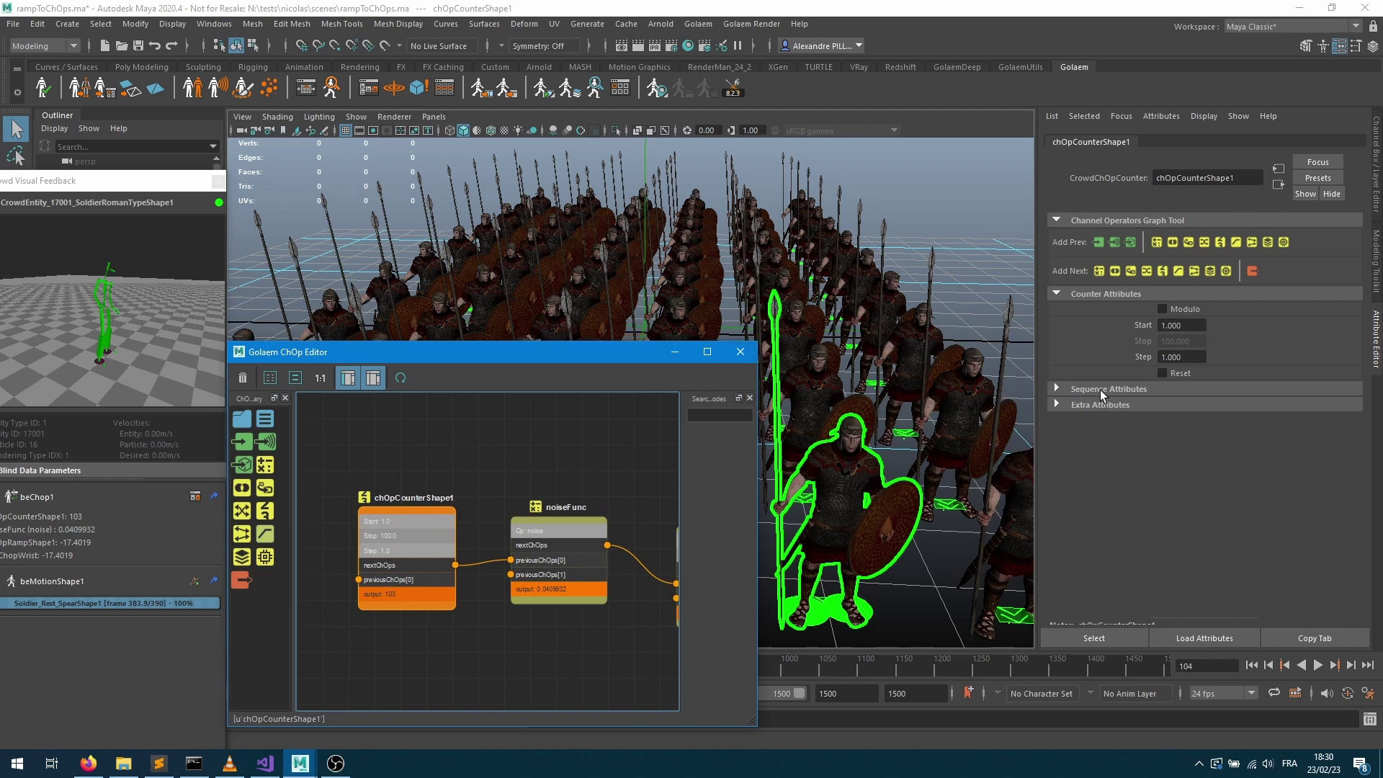
left_click(1185, 357)
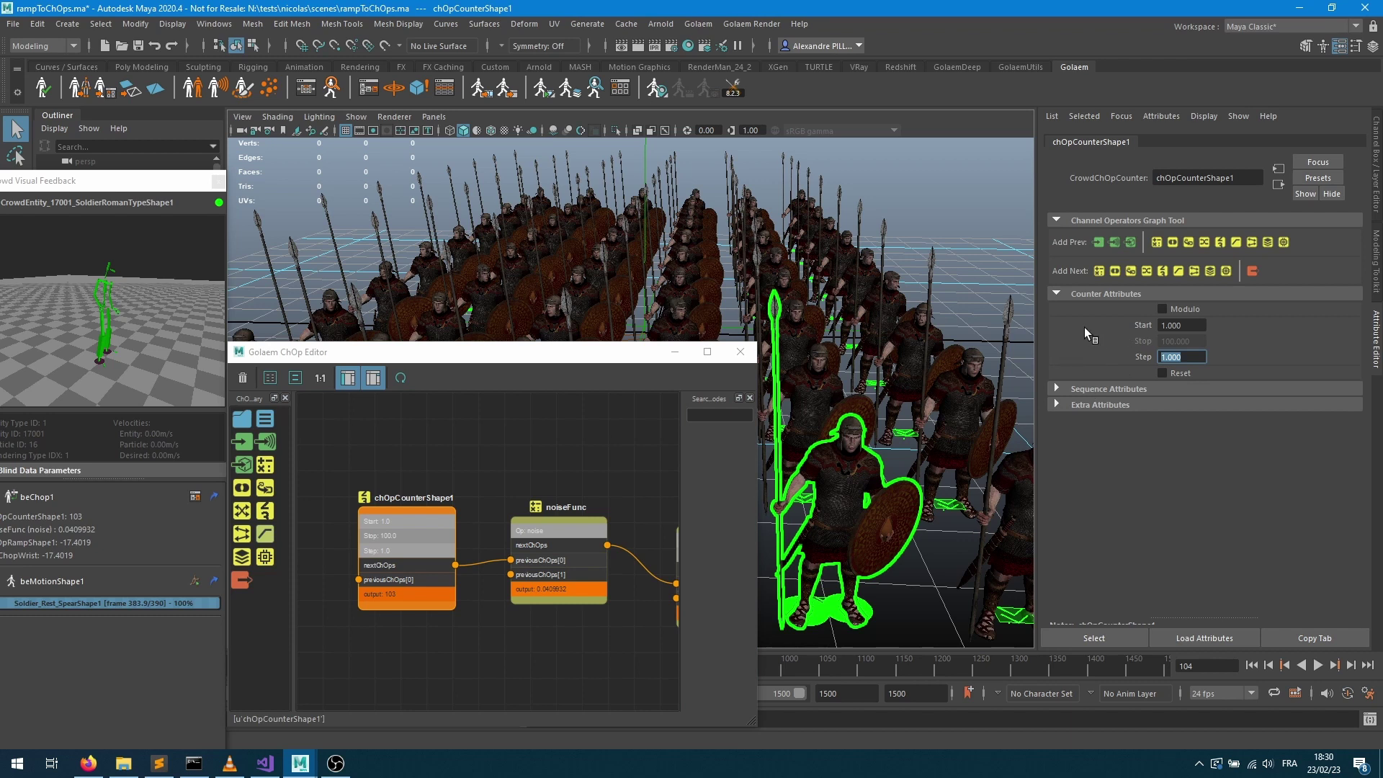
type("0.01")
key("Return")
Replay the simulation from the first frame and examine the noise and ramp outputs and the soldiers' wrist motion
left_click(1251, 664)
left_click(1319, 665)
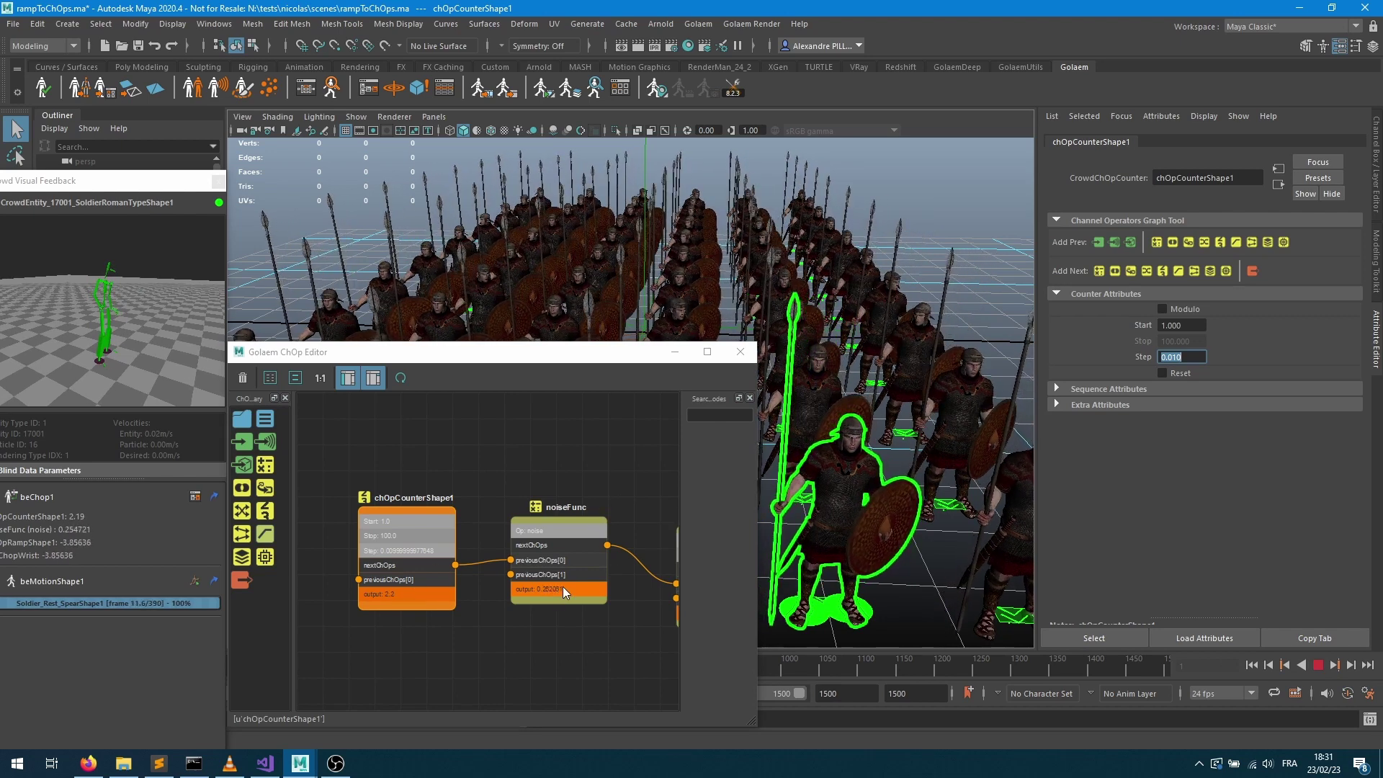
middle_click_drag(563, 506, 424, 508)
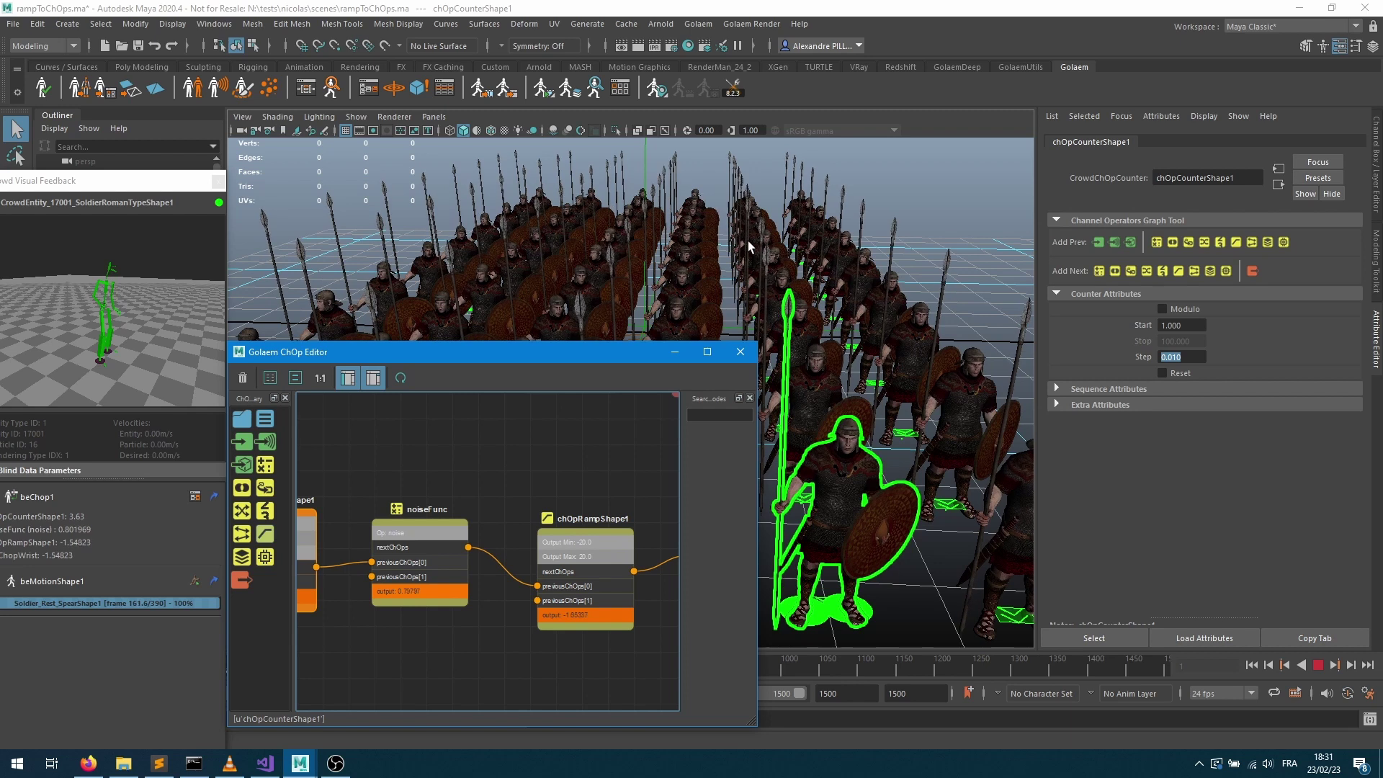
left_click(1318, 665)
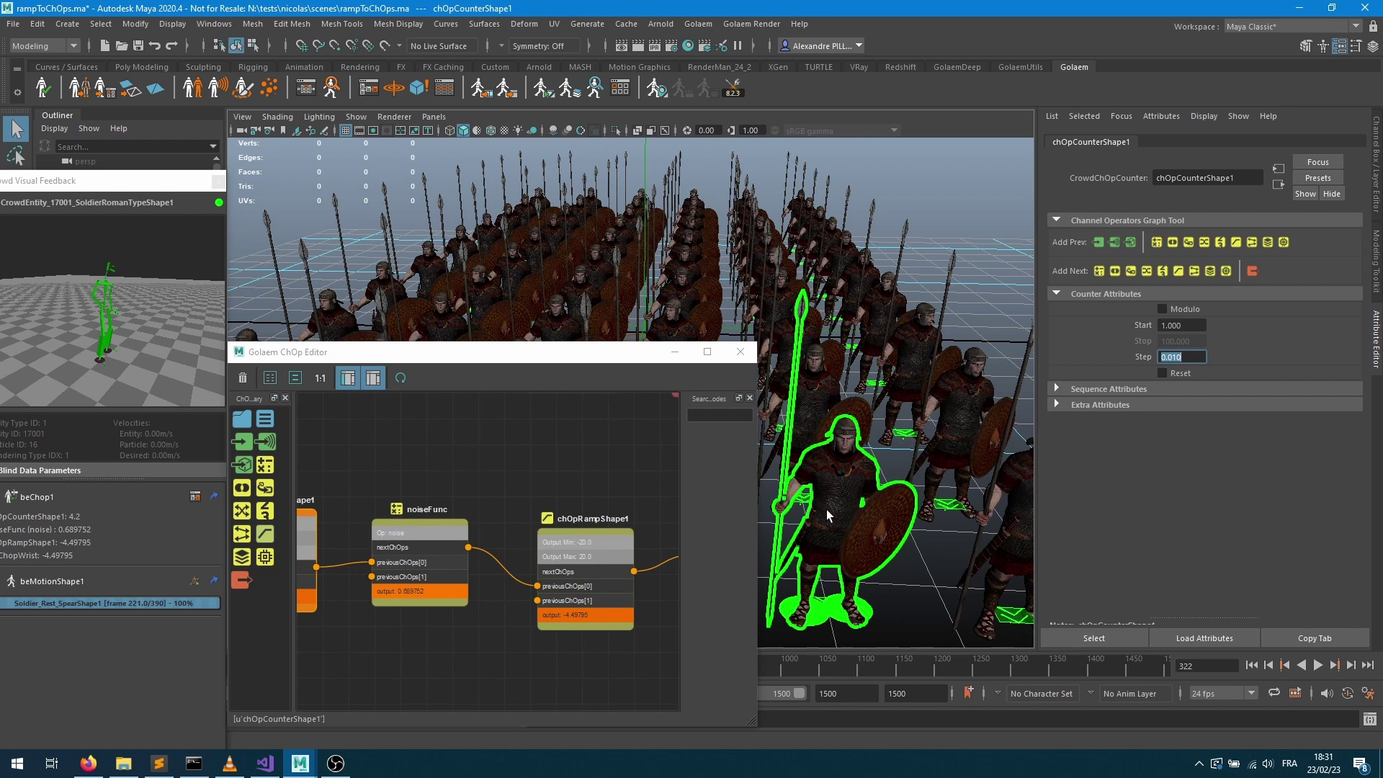
left_click(1317, 664)
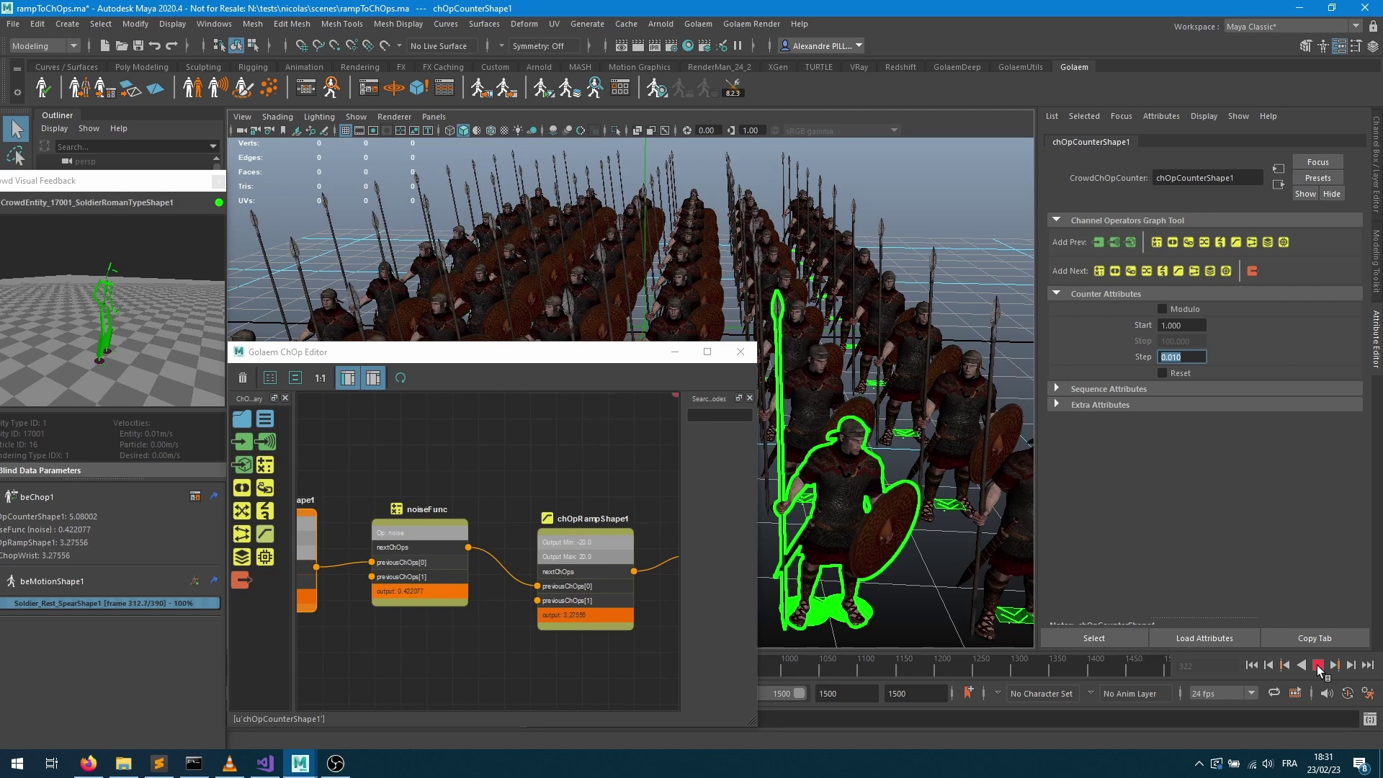
left_click(1316, 665)
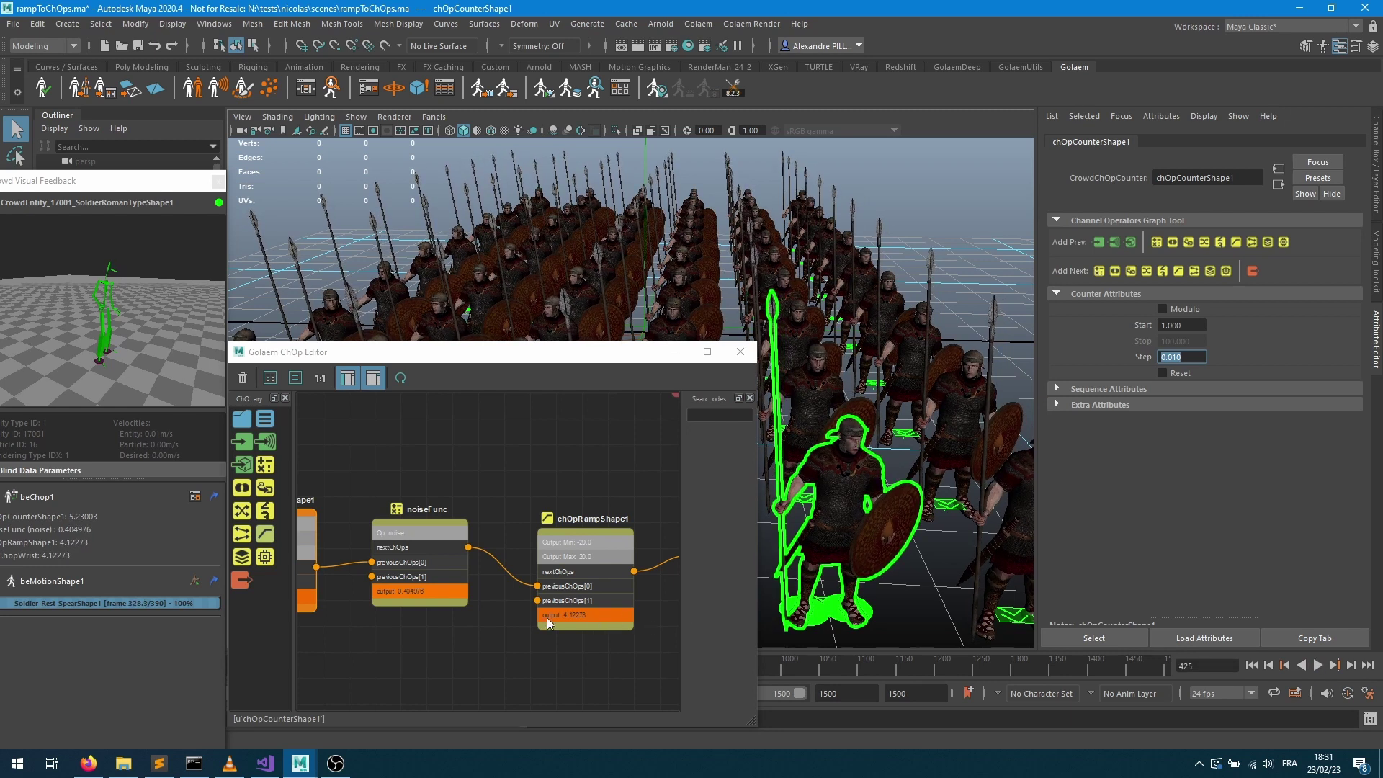
Select three nearby soldiers one after another to compare their counter and noise values
left_click(958, 416)
middle_click_drag(435, 550, 583, 551)
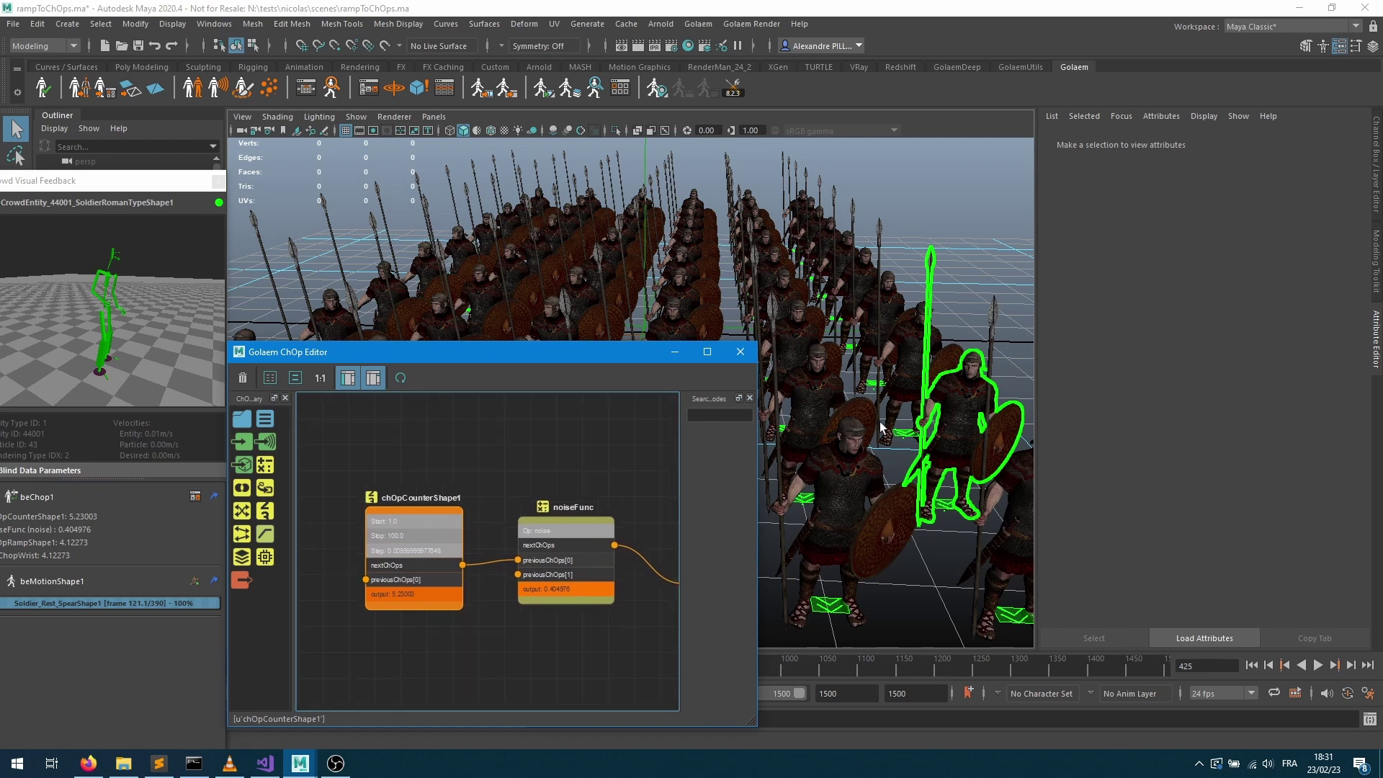
left_click(836, 482)
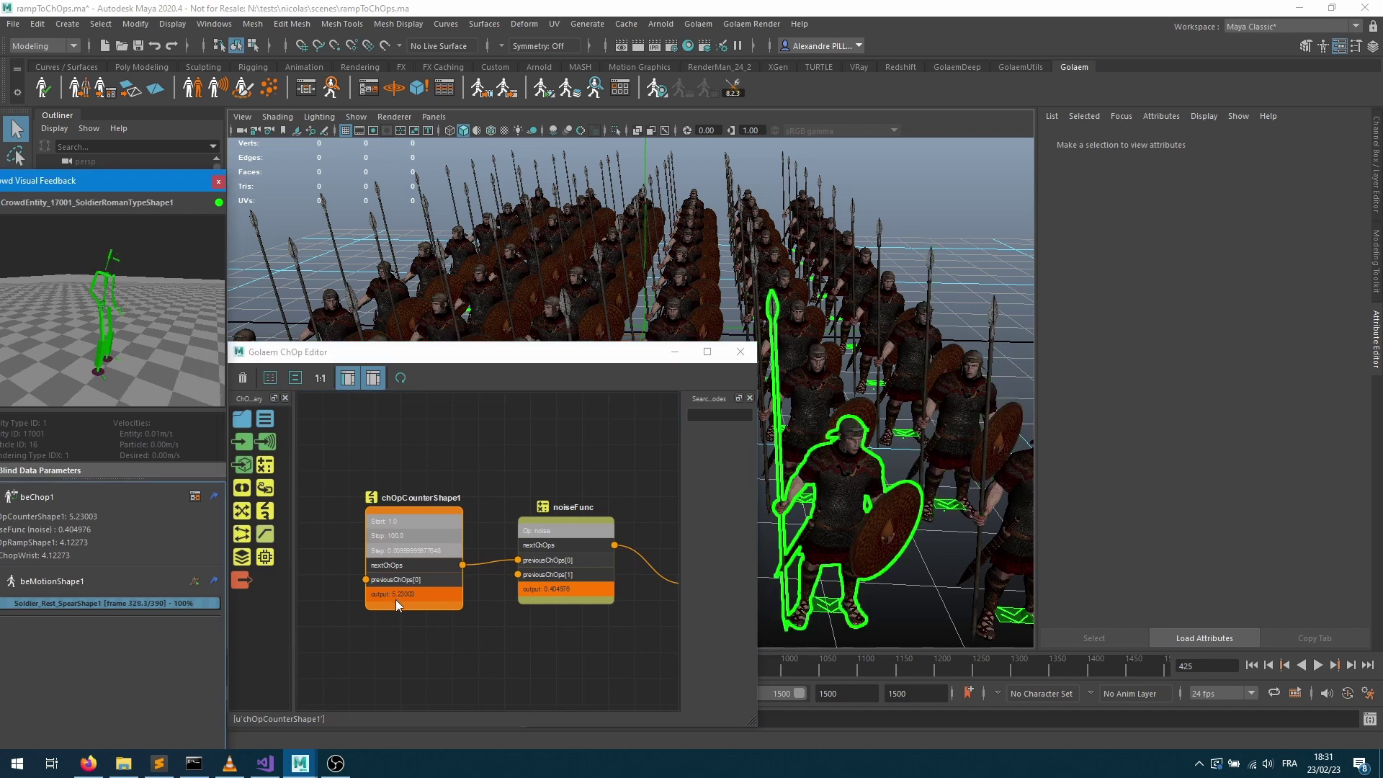
left_click(818, 391)
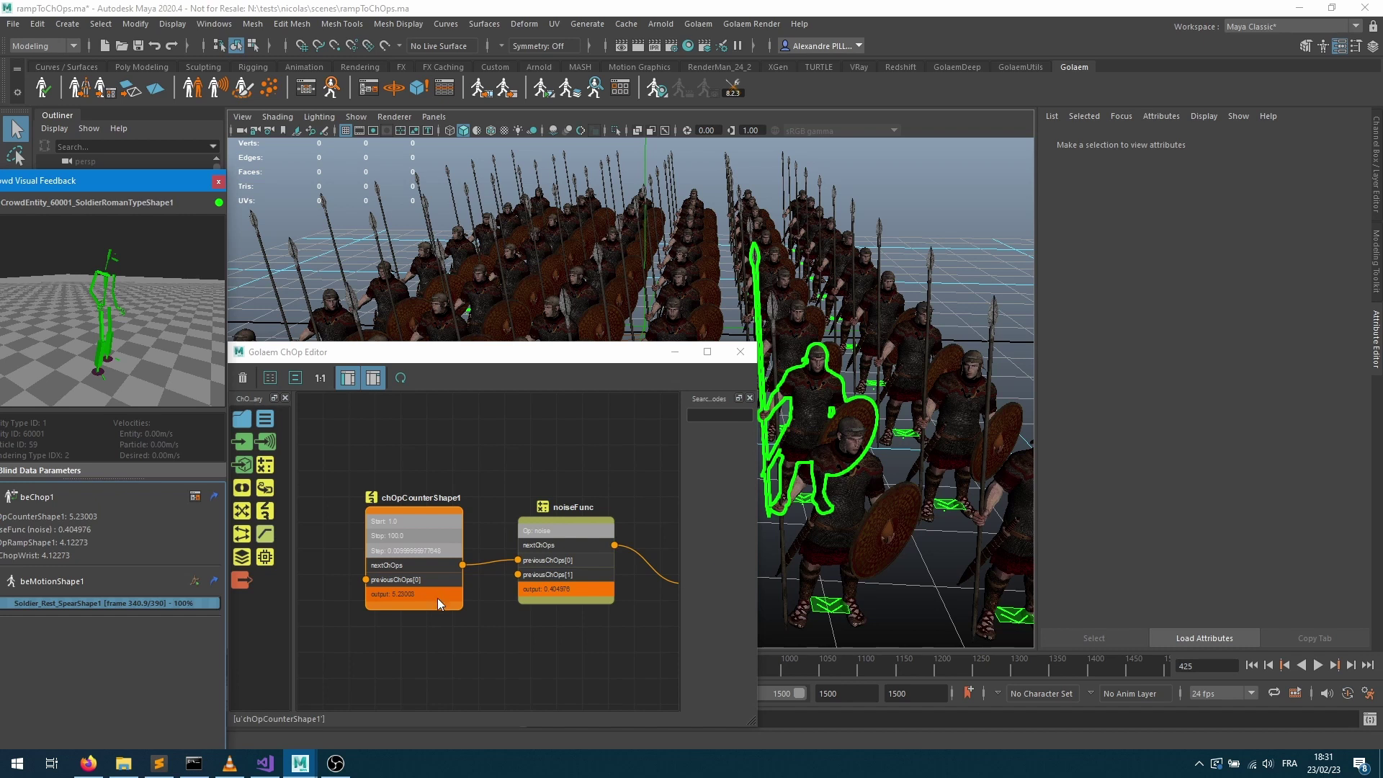
Rename the counter node feeding noiseFunc as counter
left_click(422, 538)
left_click(412, 509)
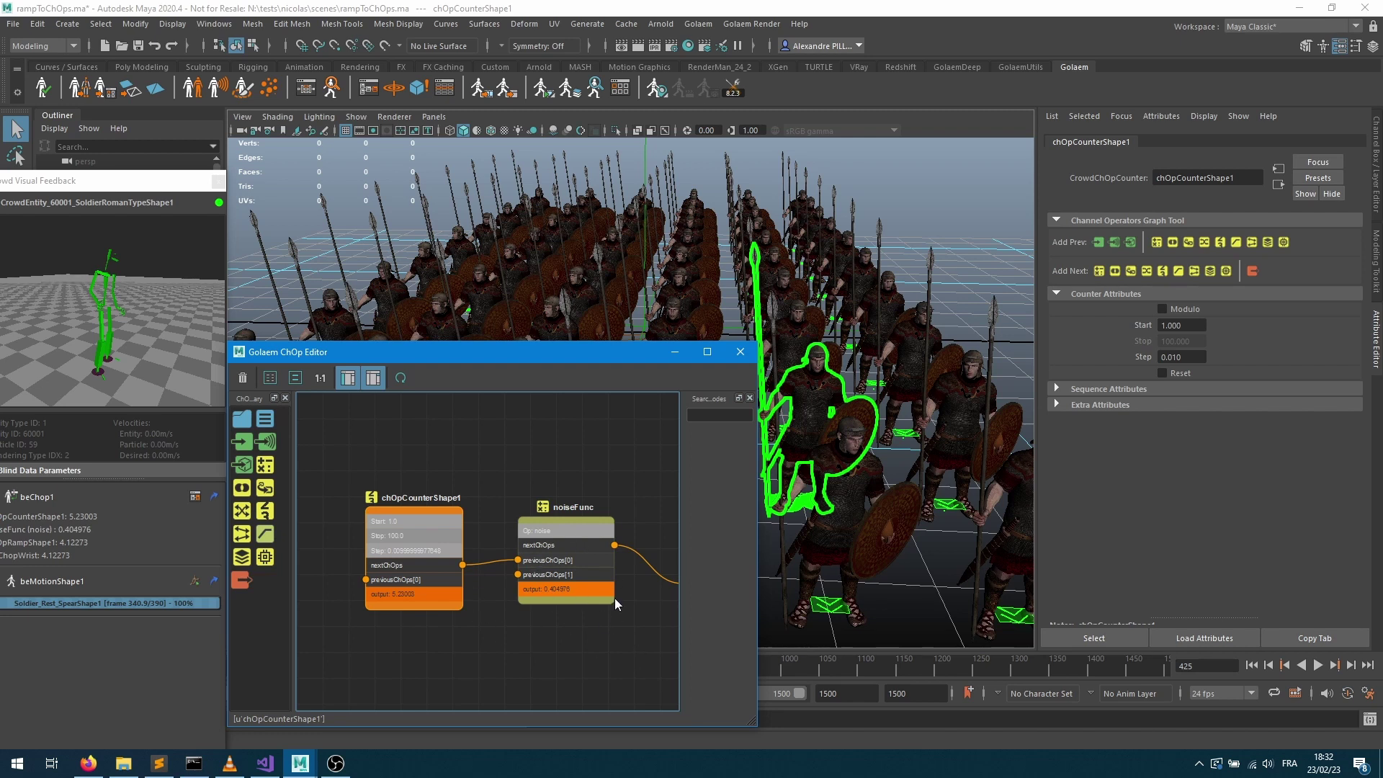
middle_click_drag(444, 528, 580, 522)
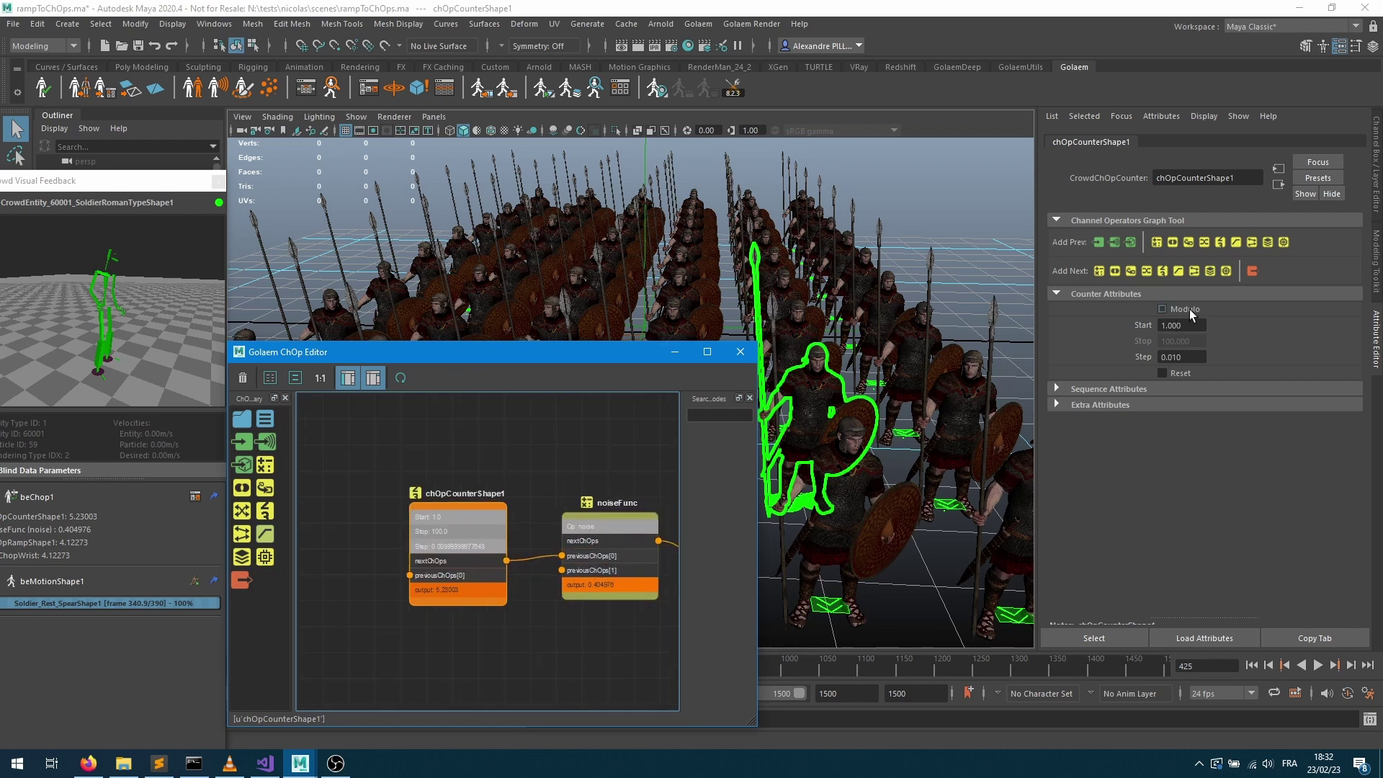
double_click(1239, 180)
type("cou")
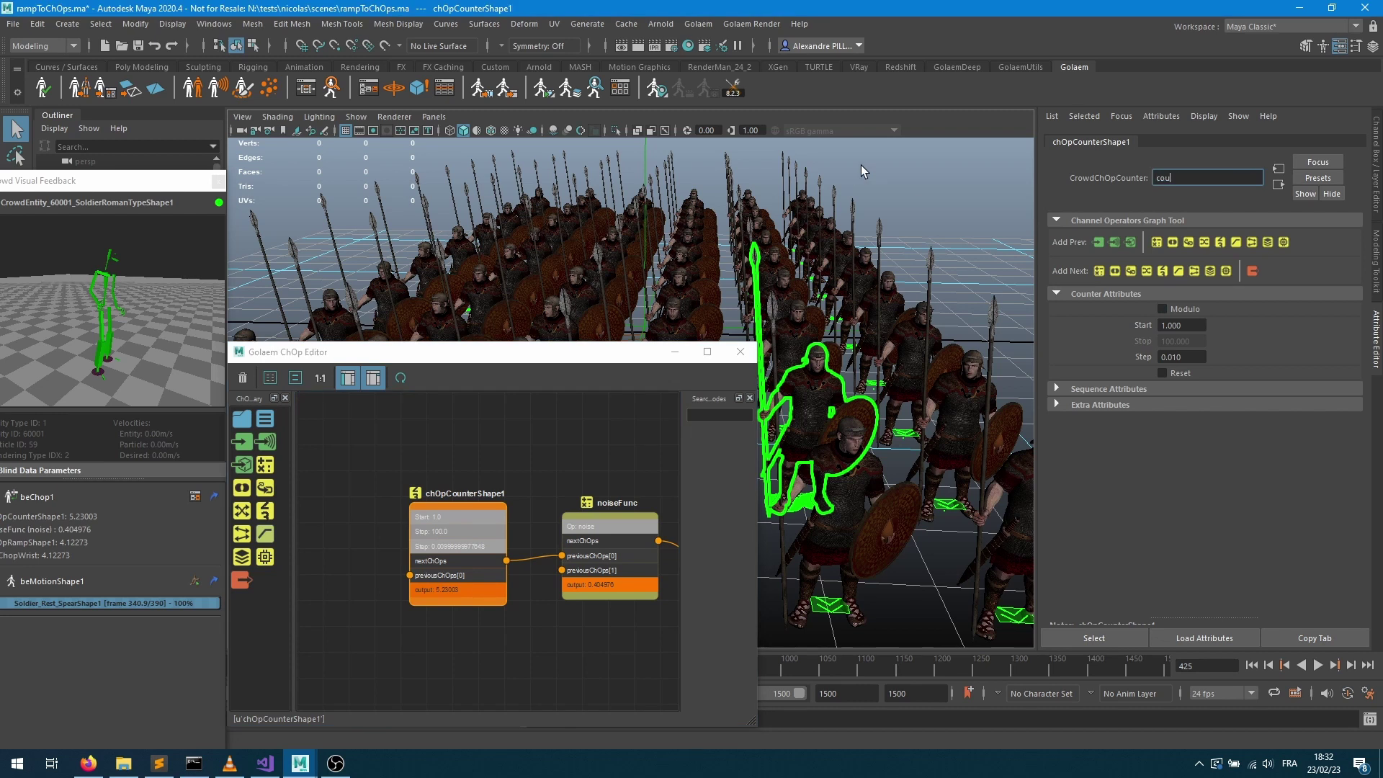
type("nter")
key("Return")
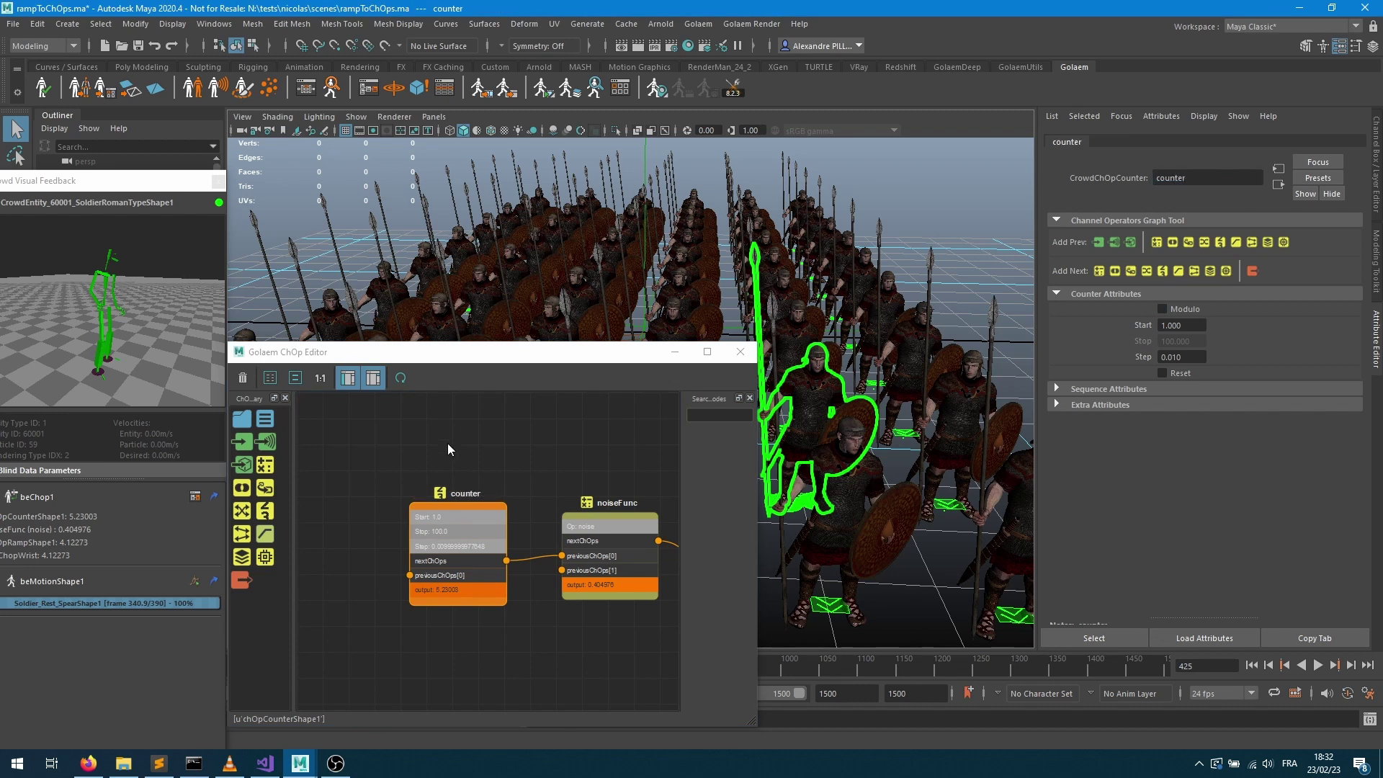
Rename the ramp node between noiseFunc and setChopWrist as rampRemap
left_click(447, 449)
left_click(482, 504)
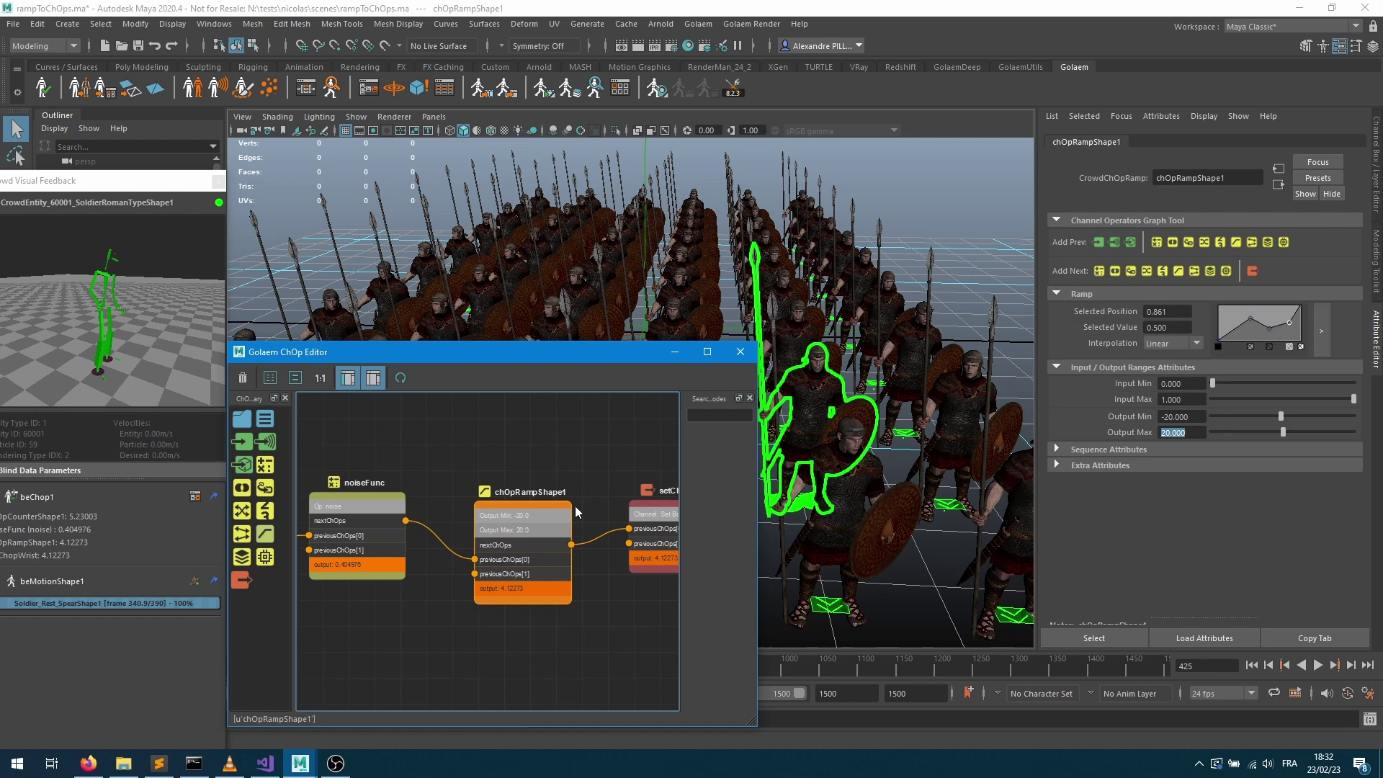
double_click(1208, 178)
type("ram")
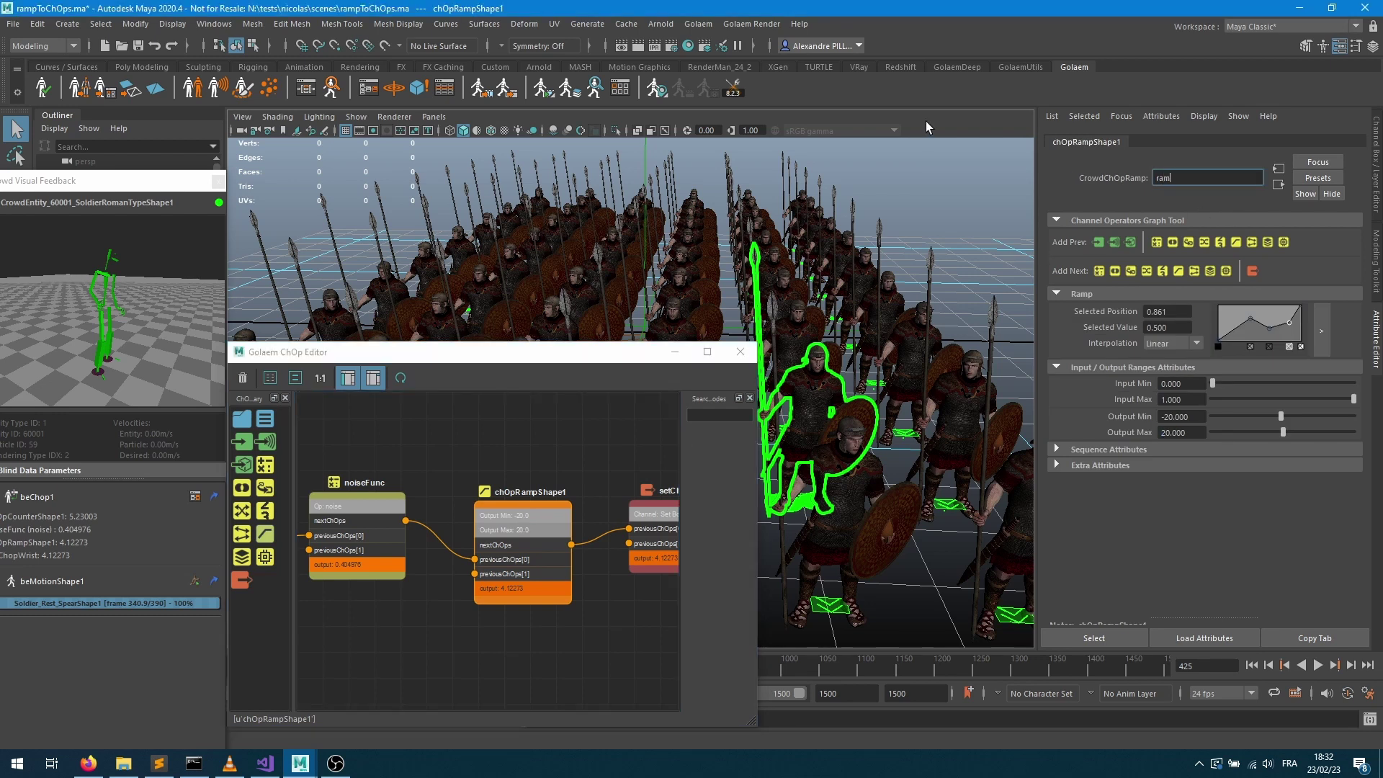
type("pRemap")
key("Return")
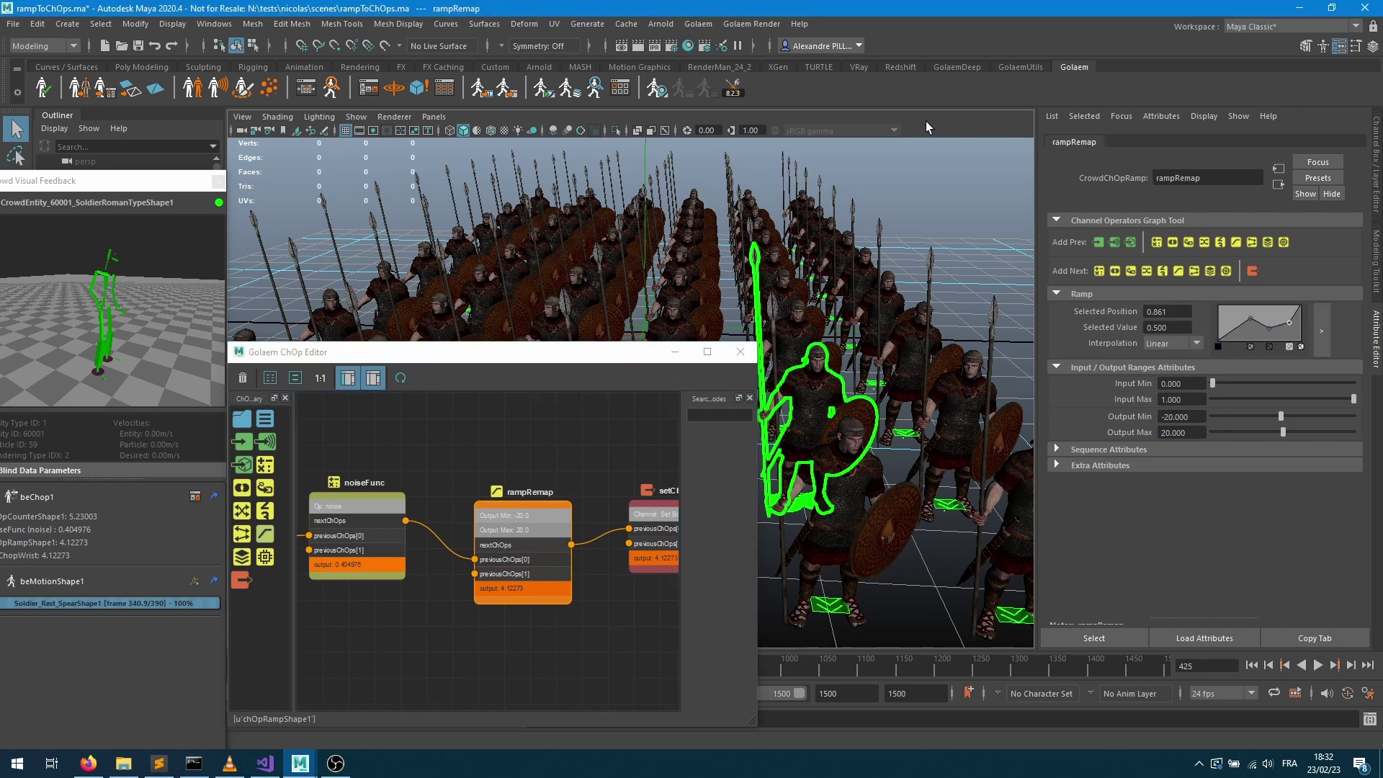
left_click(511, 422)
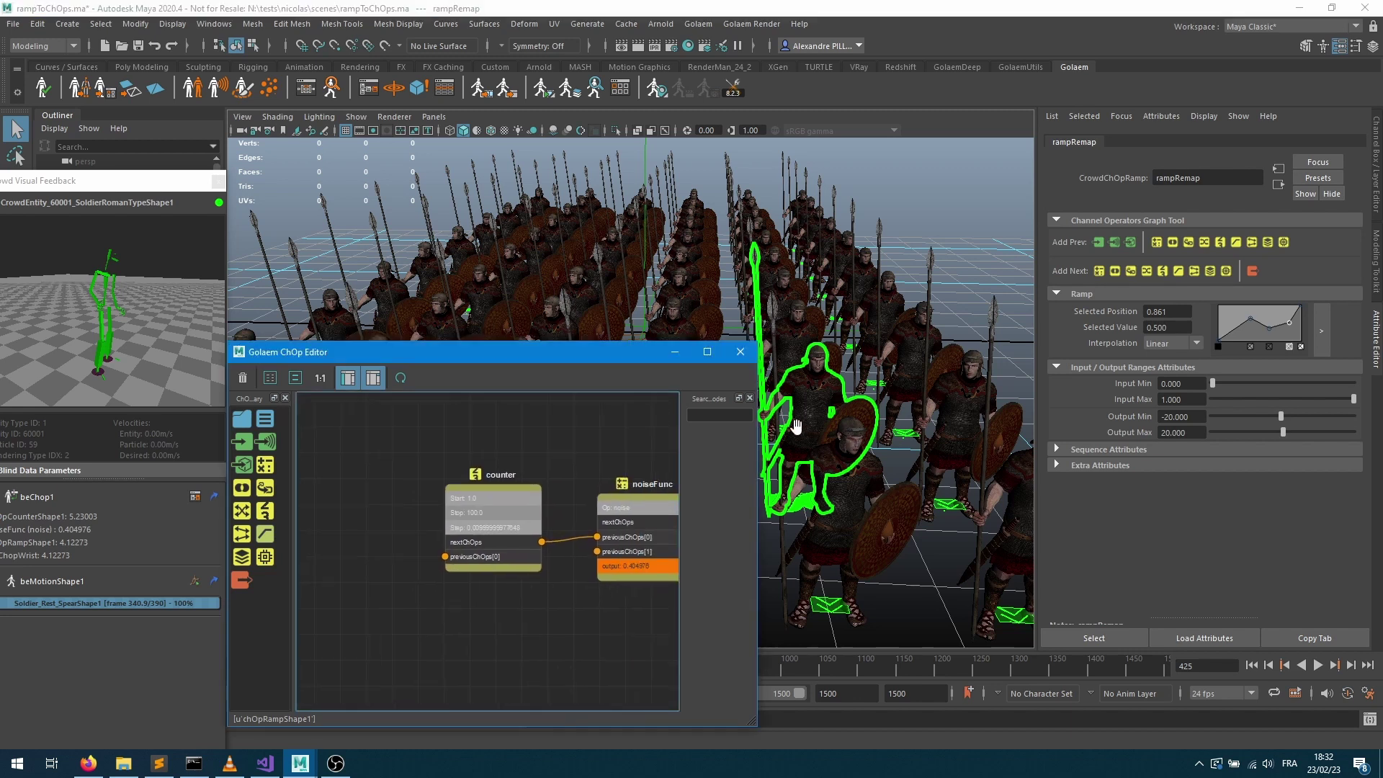
Add an input node ahead of the counter node, connect it to the counter's first previousChOps input, and check the counter's attributes
middle_click_drag(409, 456, 515, 441)
left_click(576, 474)
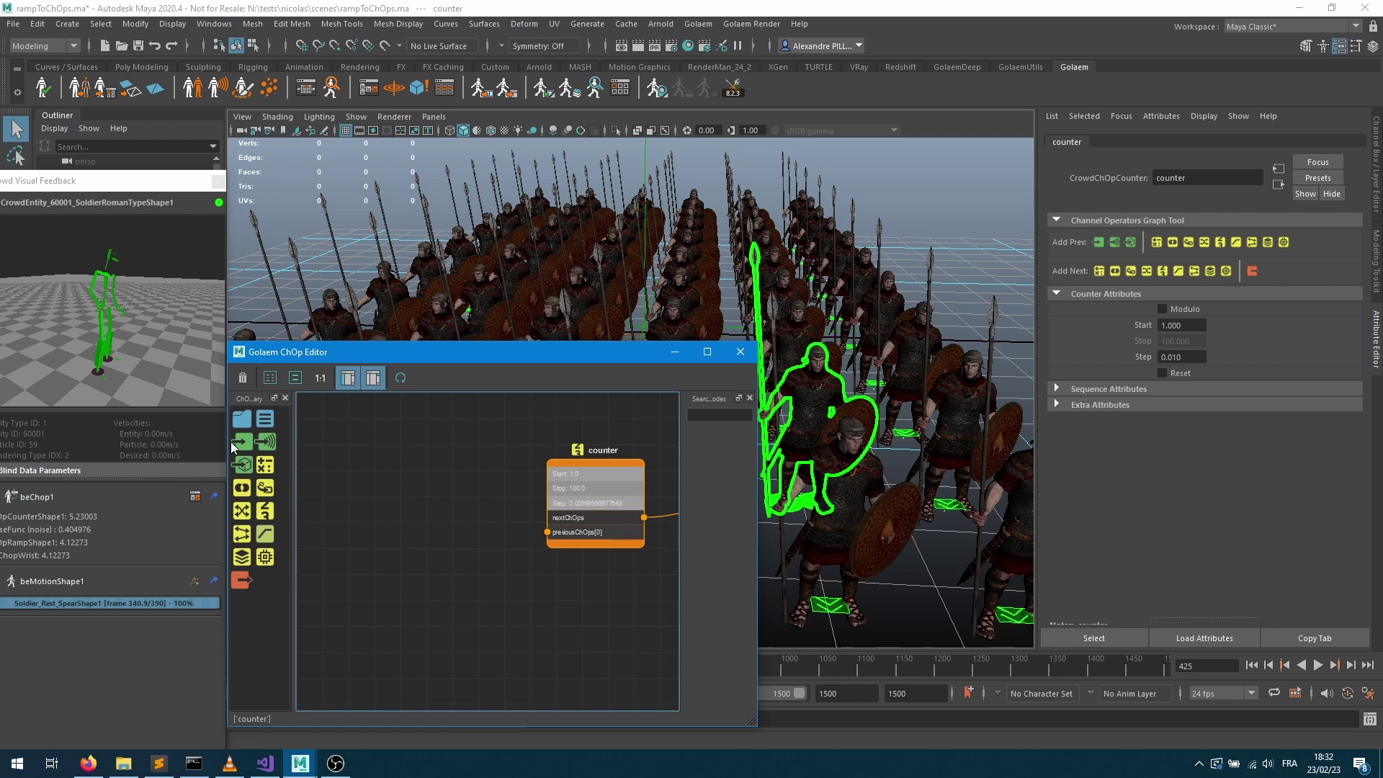
left_click_drag(394, 465, 552, 533)
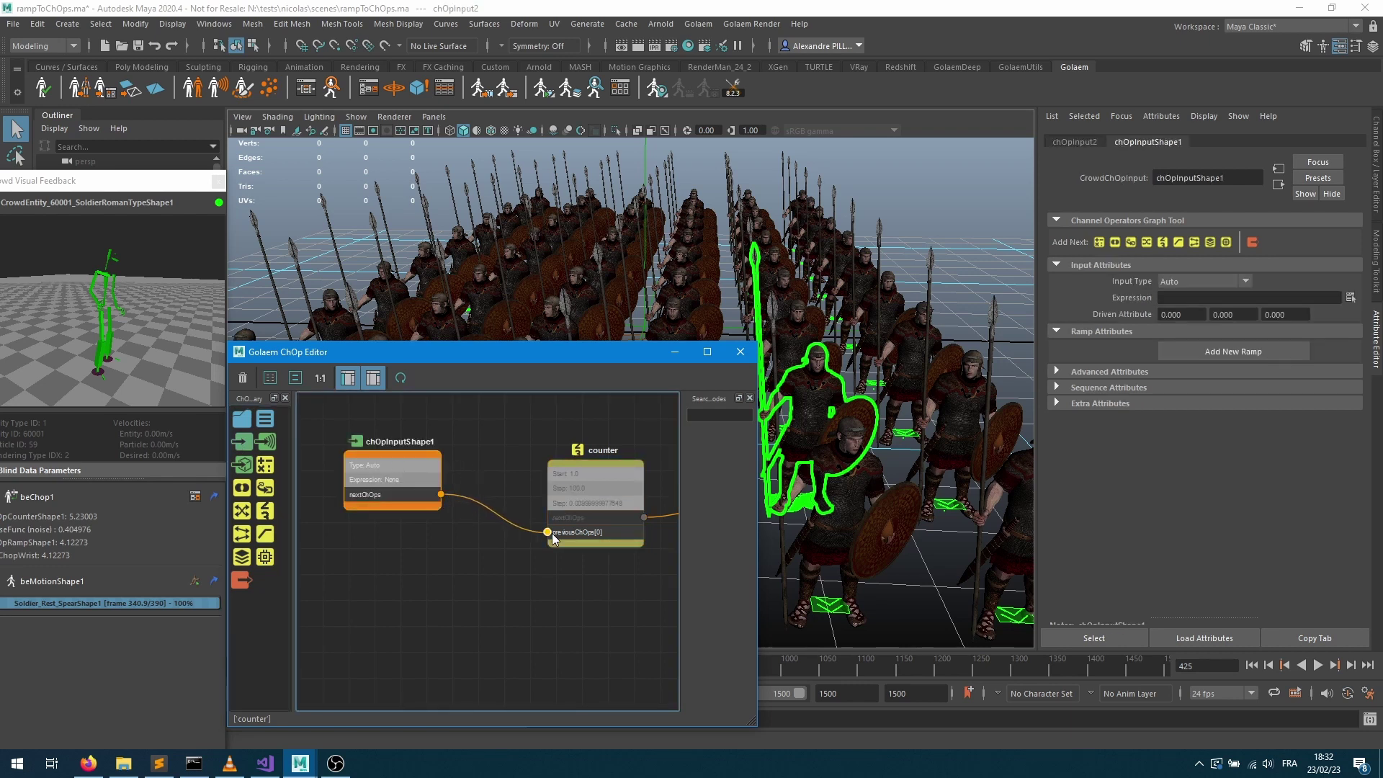
left_click(595, 489)
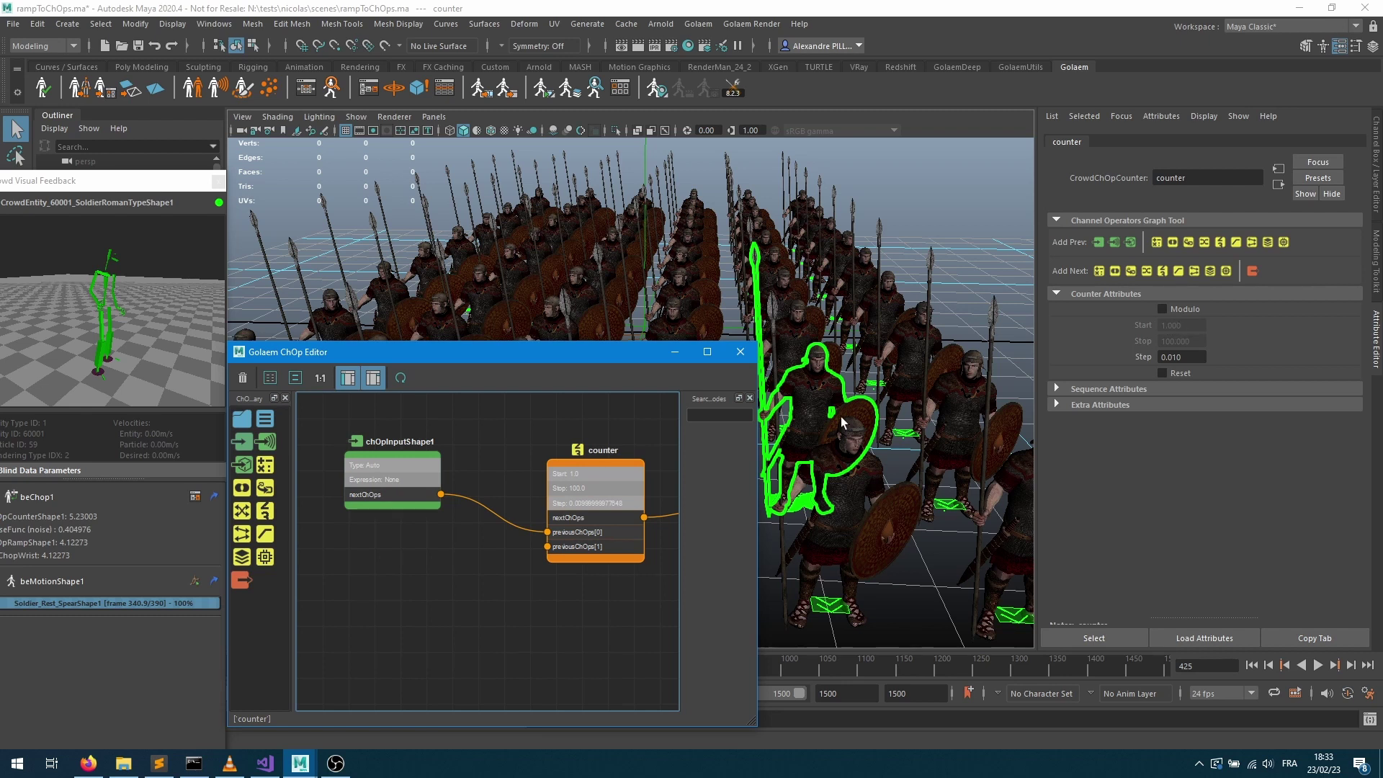
Set the new input node's expression to the Golaem channel this.entityIdx
left_click(410, 489)
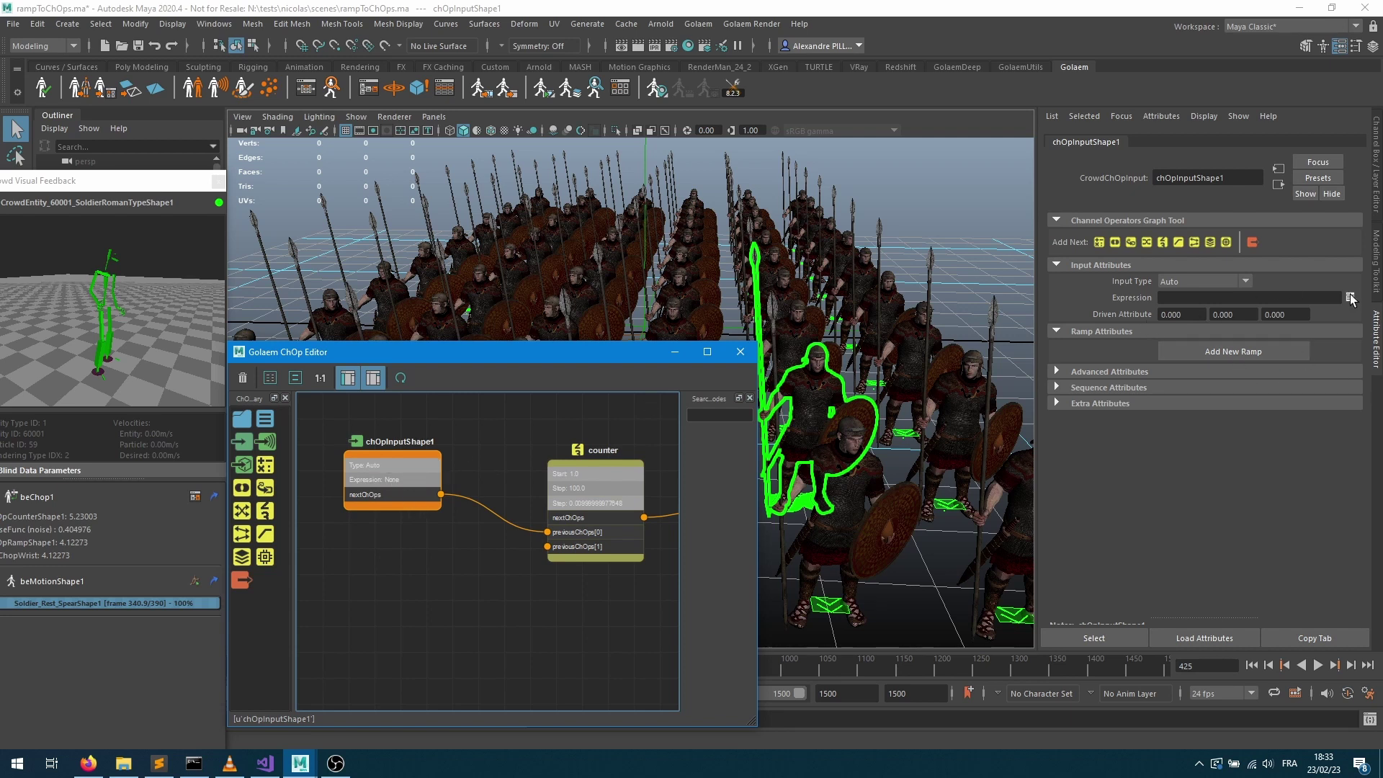
left_click(1351, 297)
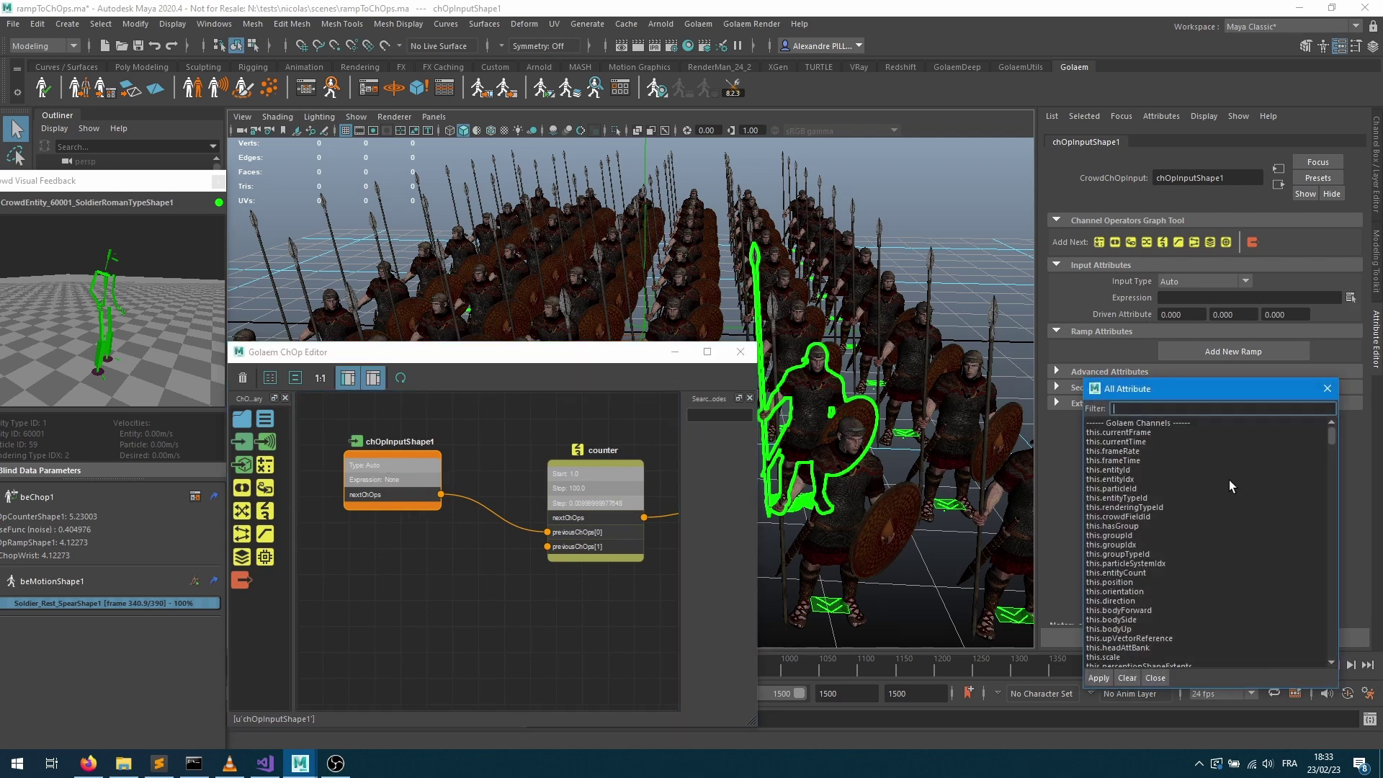
double_click(1122, 479)
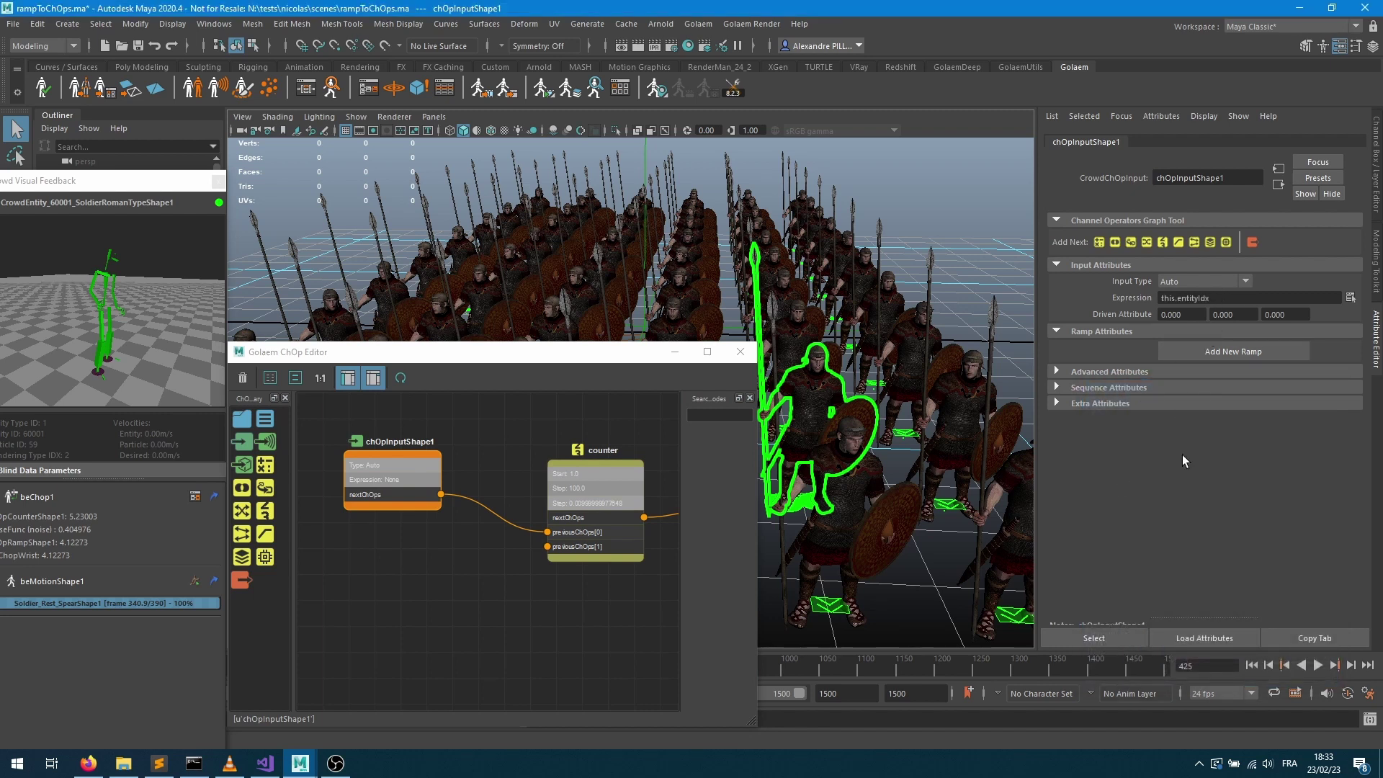
Replay the simulation from the first frame for a few frames and examine the input and counter outputs
left_click(1252, 665)
left_click(1318, 665)
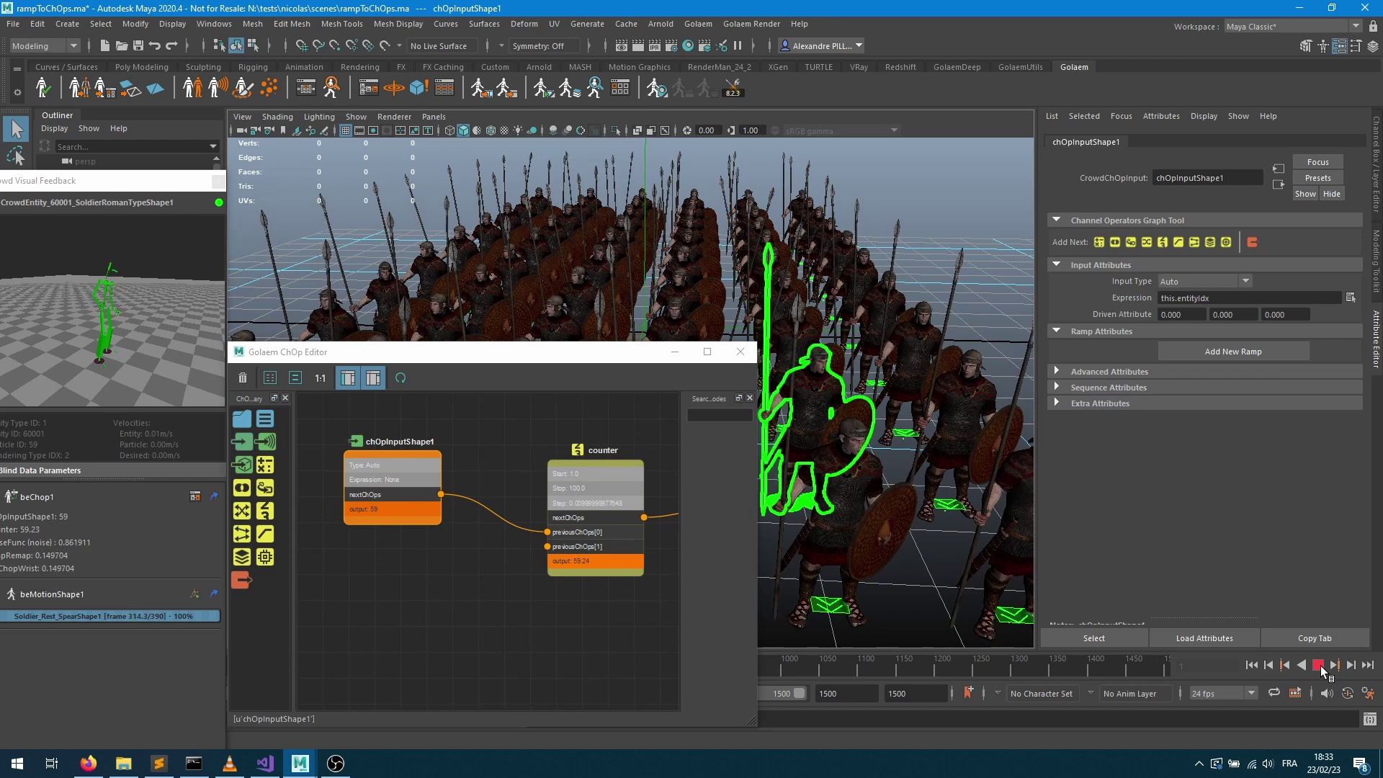
left_click(1319, 665)
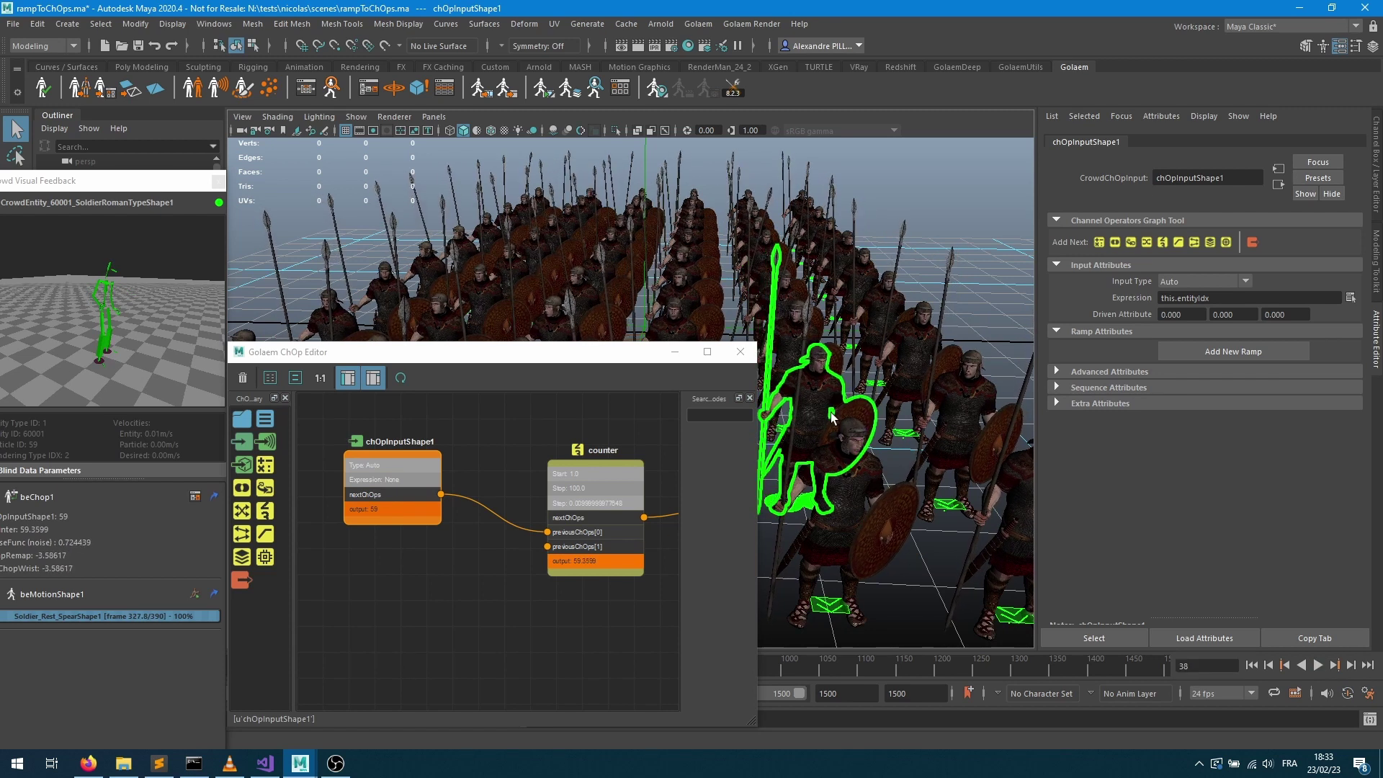
Select two other nearby soldiers to compare their input, counter and noise outputs, and continue the playback for a while
left_click(863, 516)
left_click(846, 507)
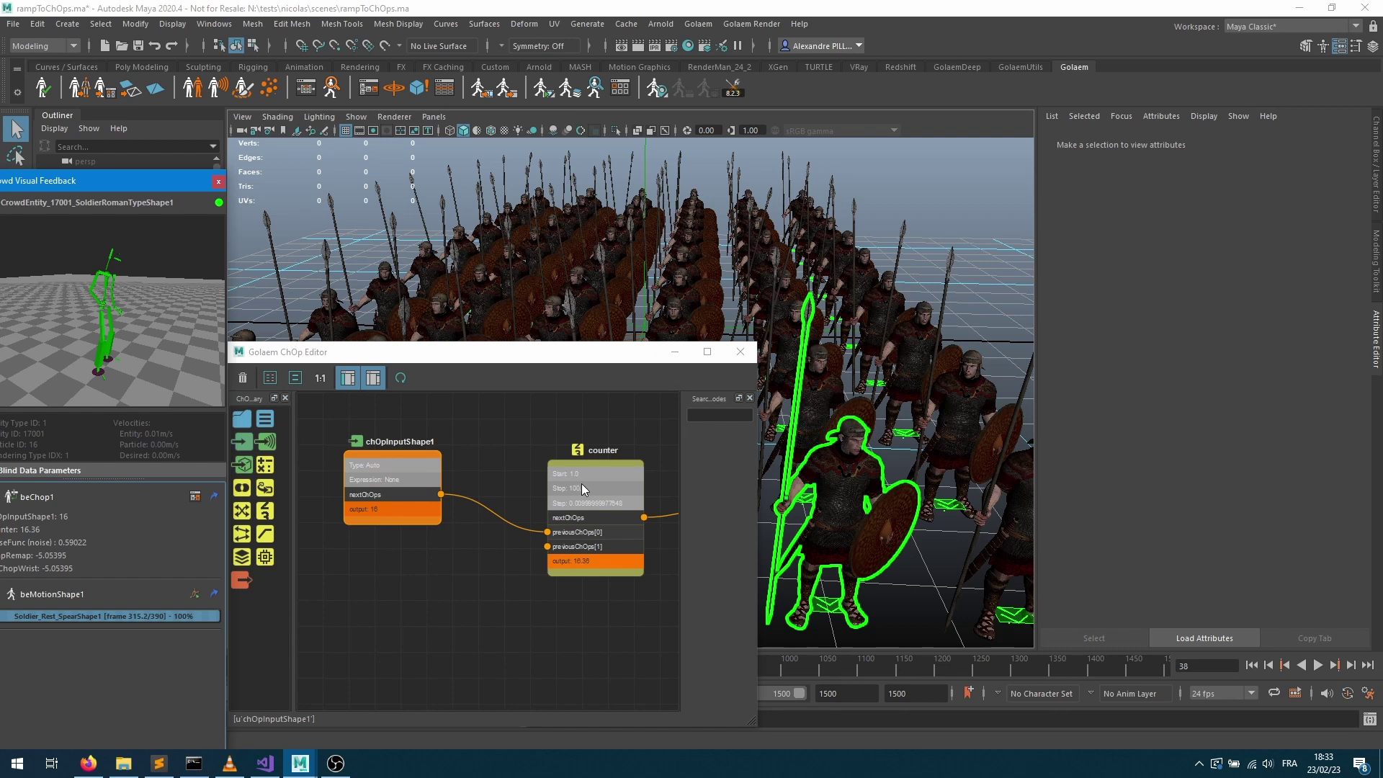
middle_click_drag(581, 483, 391, 479)
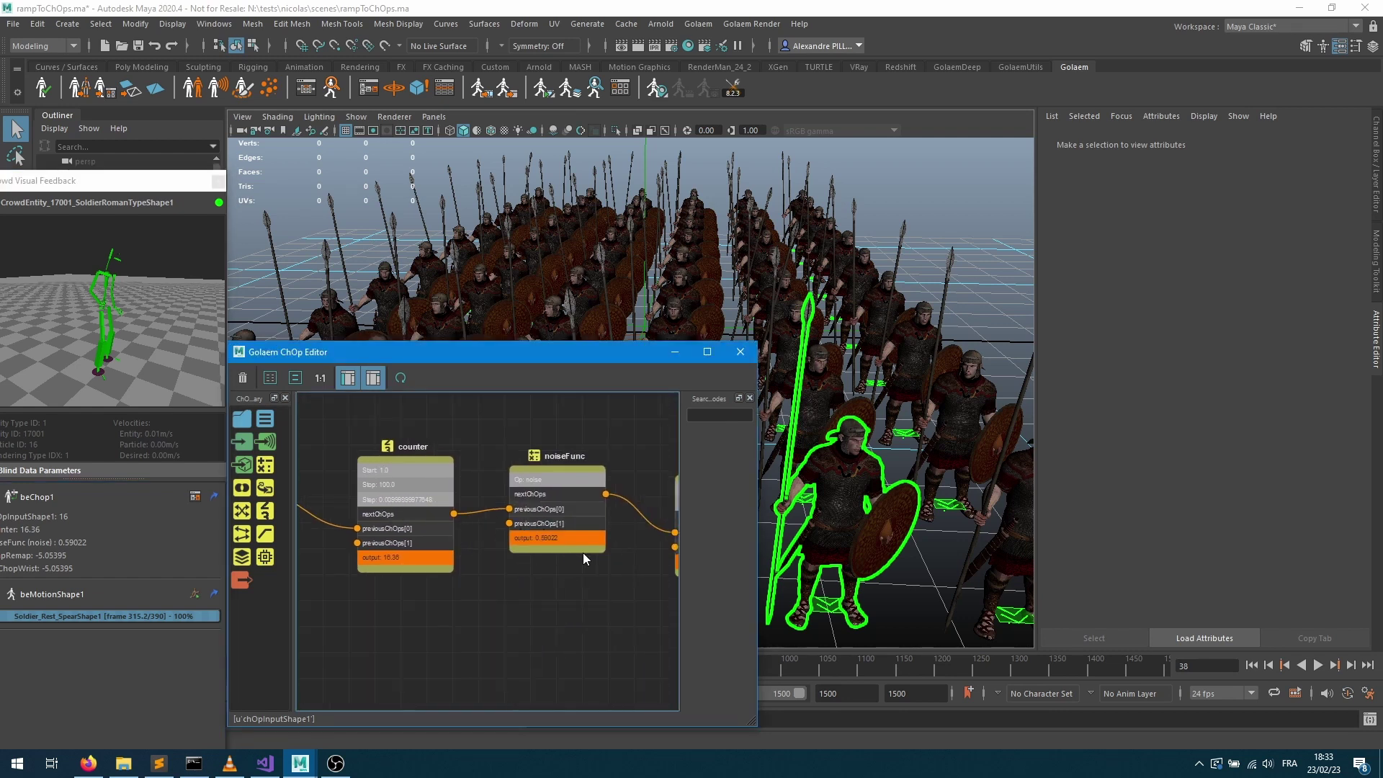
middle_click_drag(584, 554, 505, 536)
left_click(957, 427)
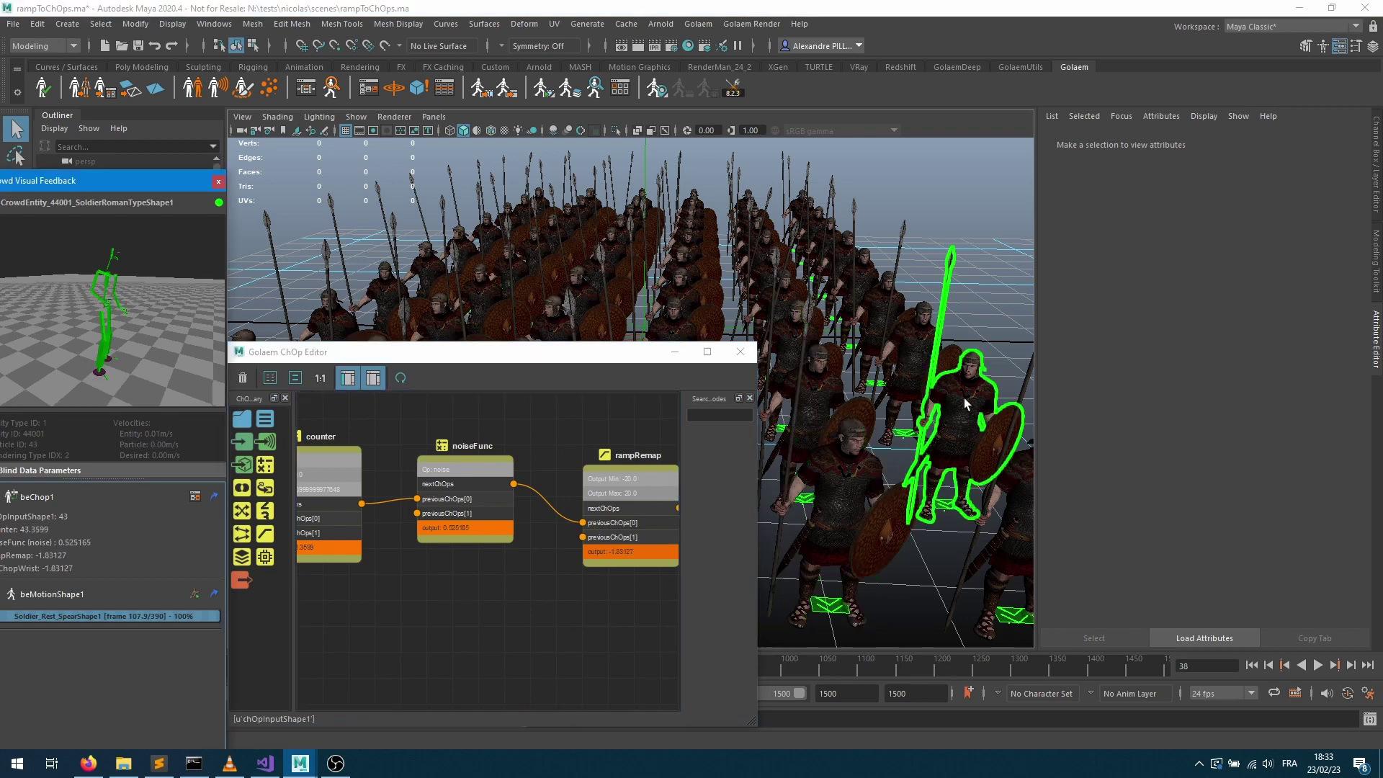
middle_click_drag(579, 517, 554, 596)
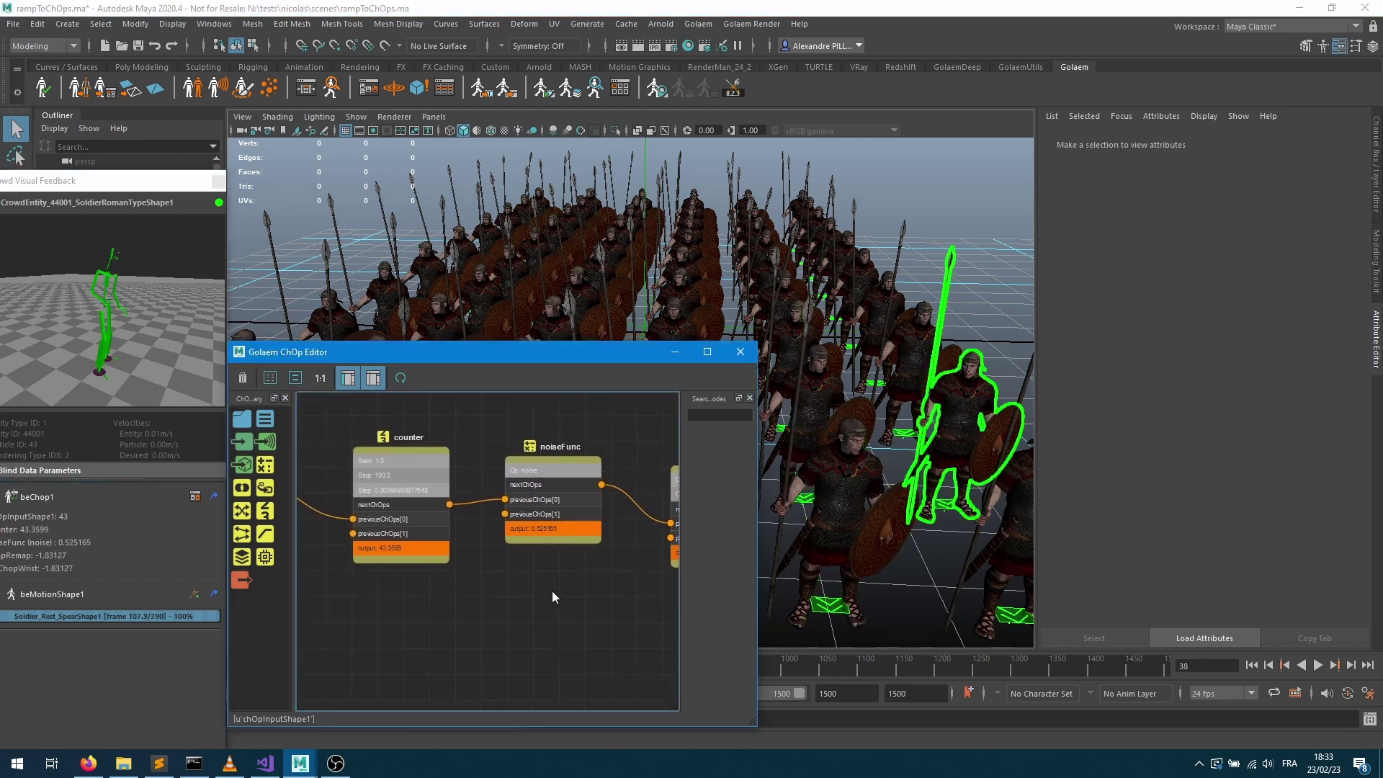
left_click(1319, 665)
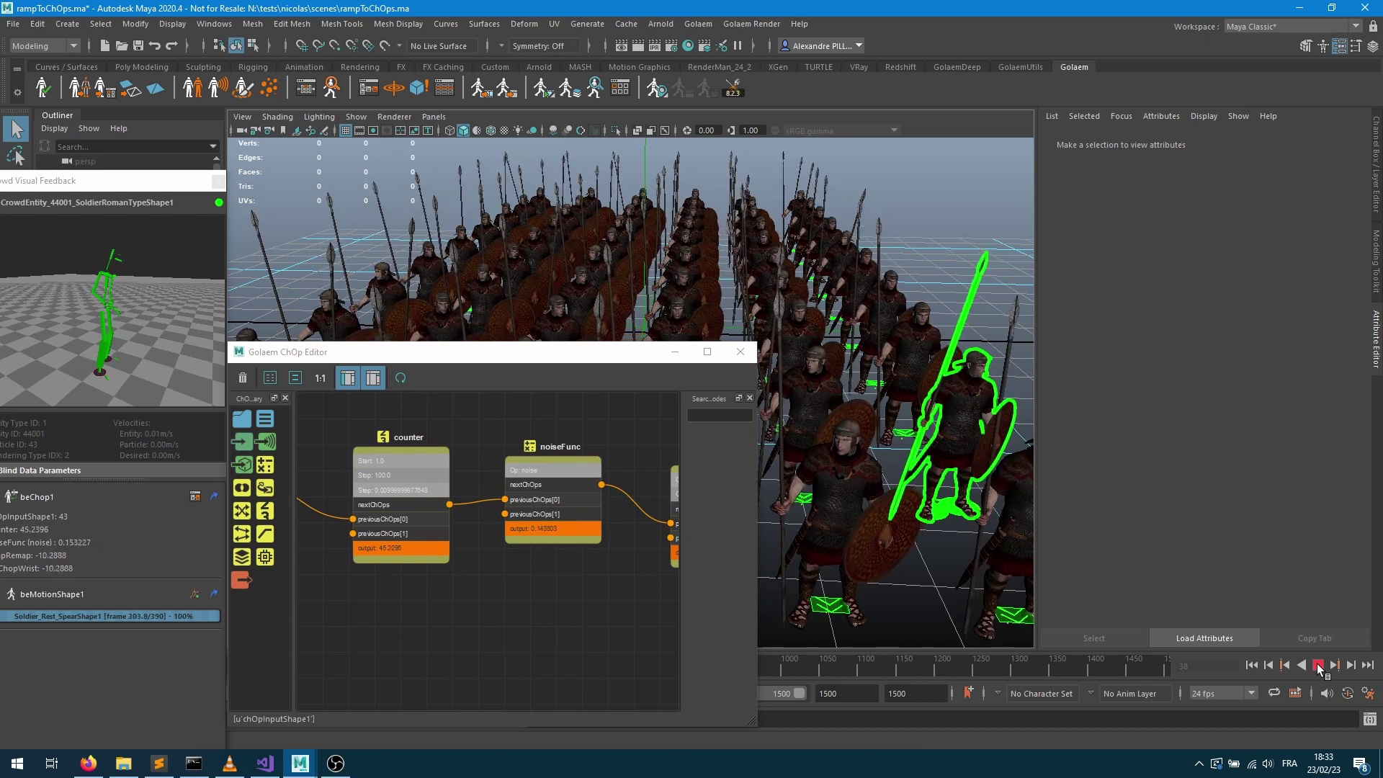
left_click(1318, 666)
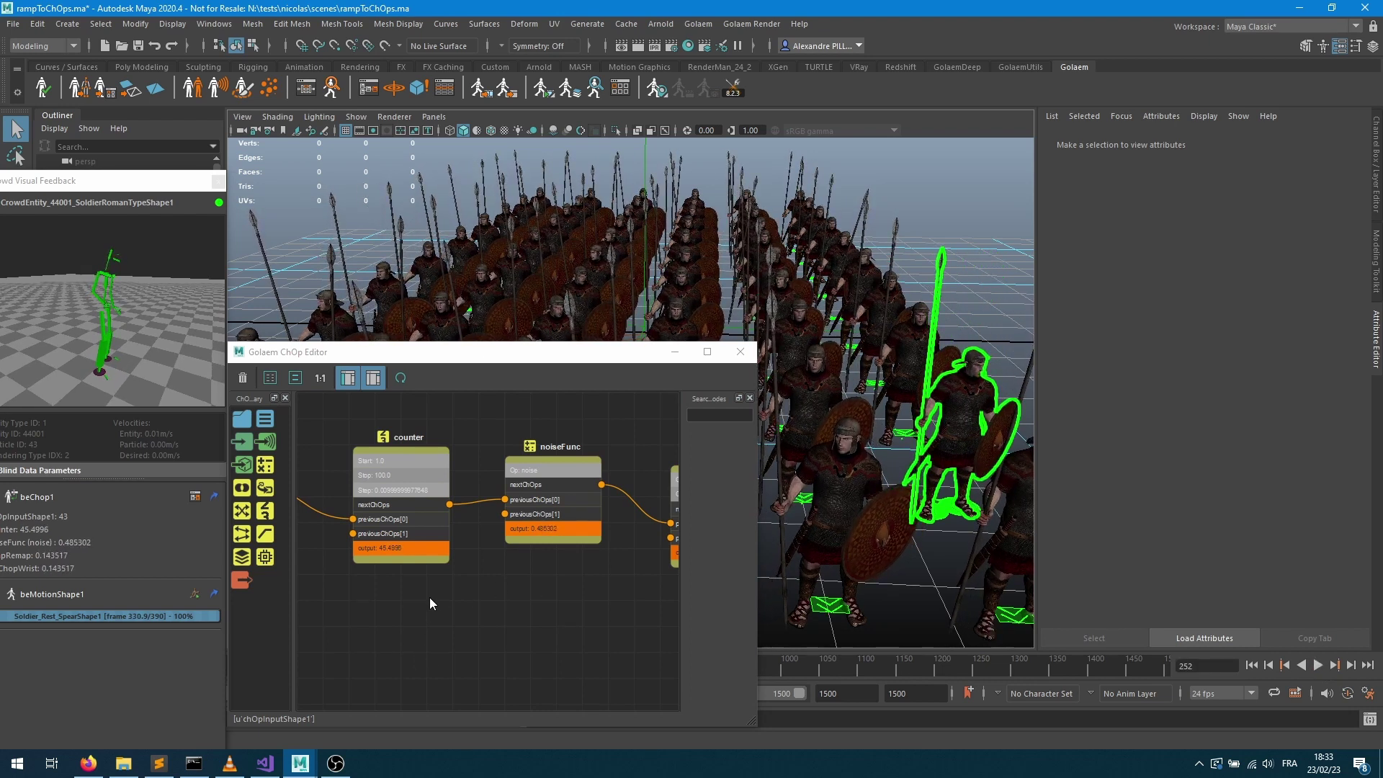
Disconnect the input node from the counter and move it away to make room between them
middle_click_drag(429, 598, 625, 621)
left_click_drag(467, 534, 505, 554)
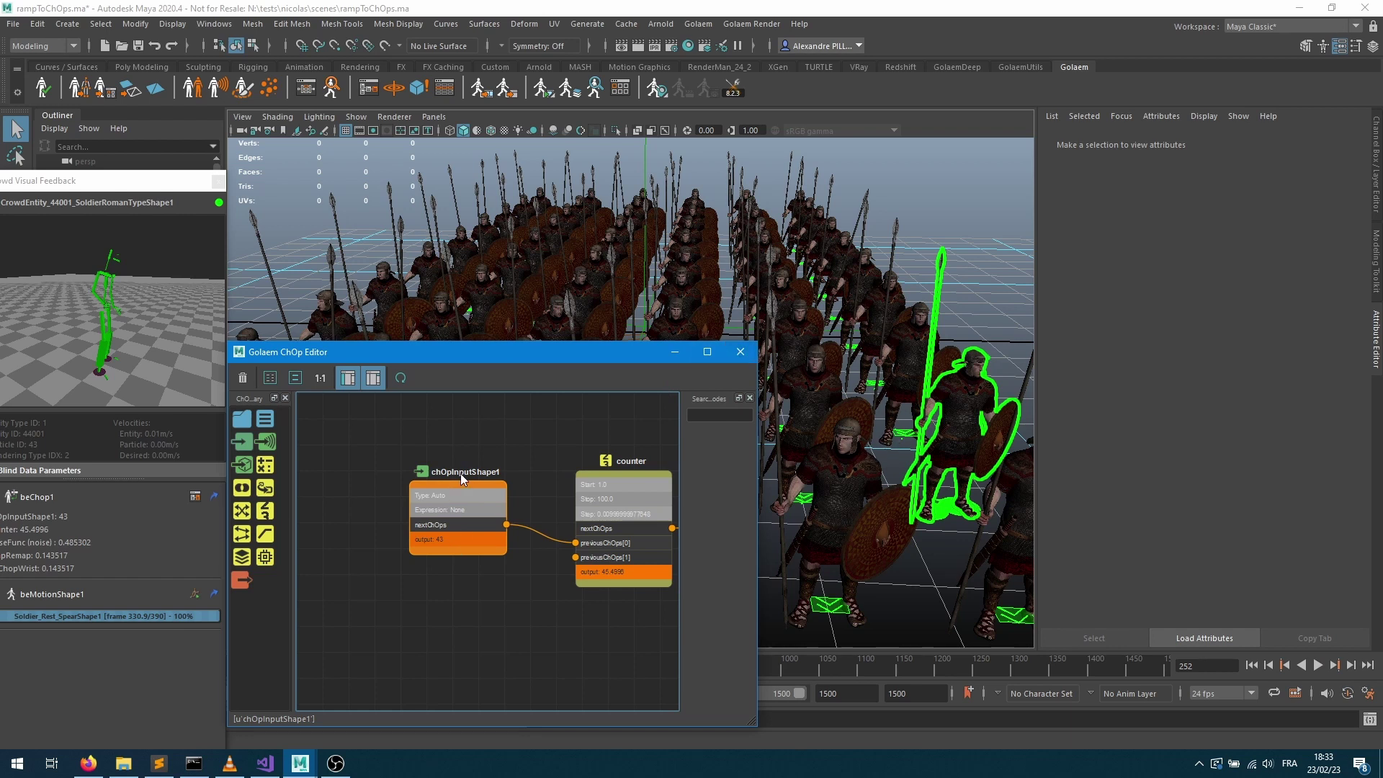
left_click_drag(464, 498, 367, 477)
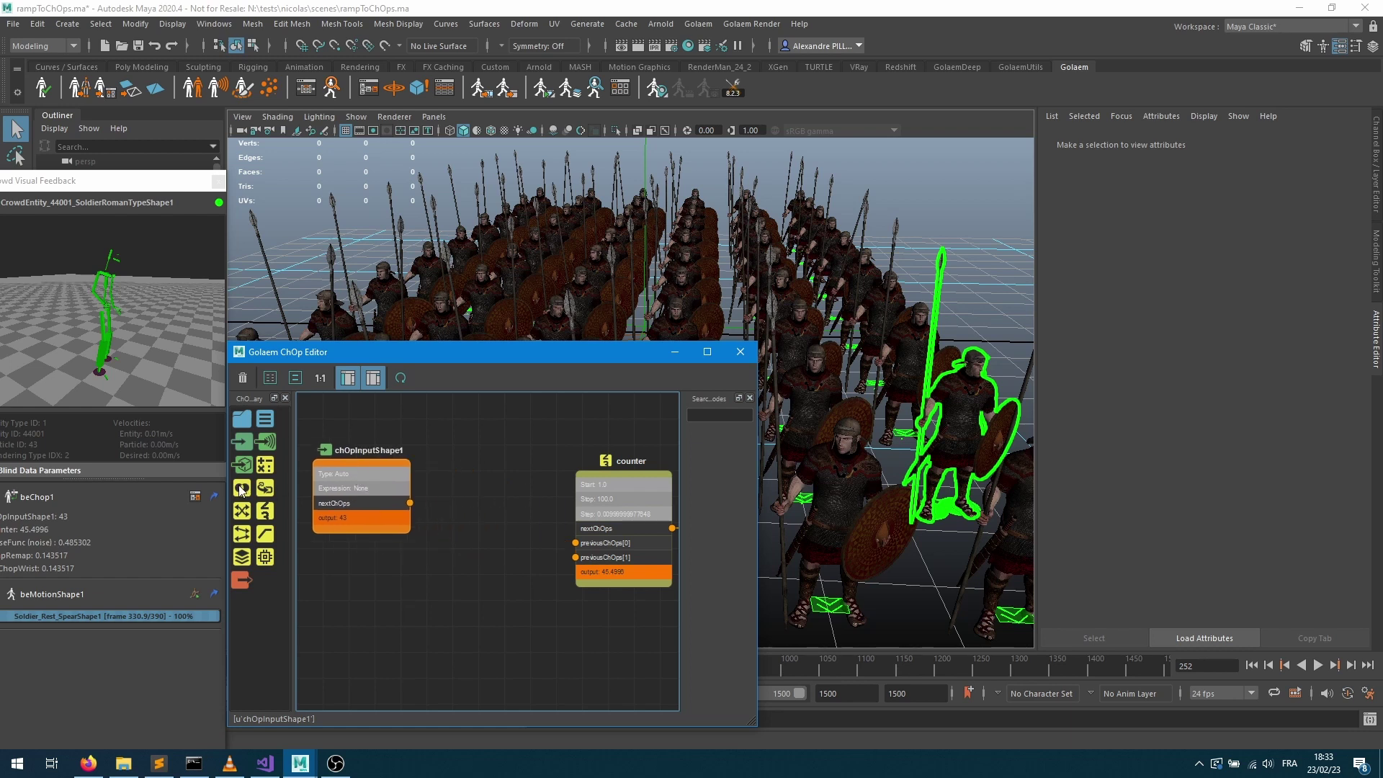
Add an operation node between the input node and the counter, and set its operator to rand
left_click_drag(263, 465, 497, 520)
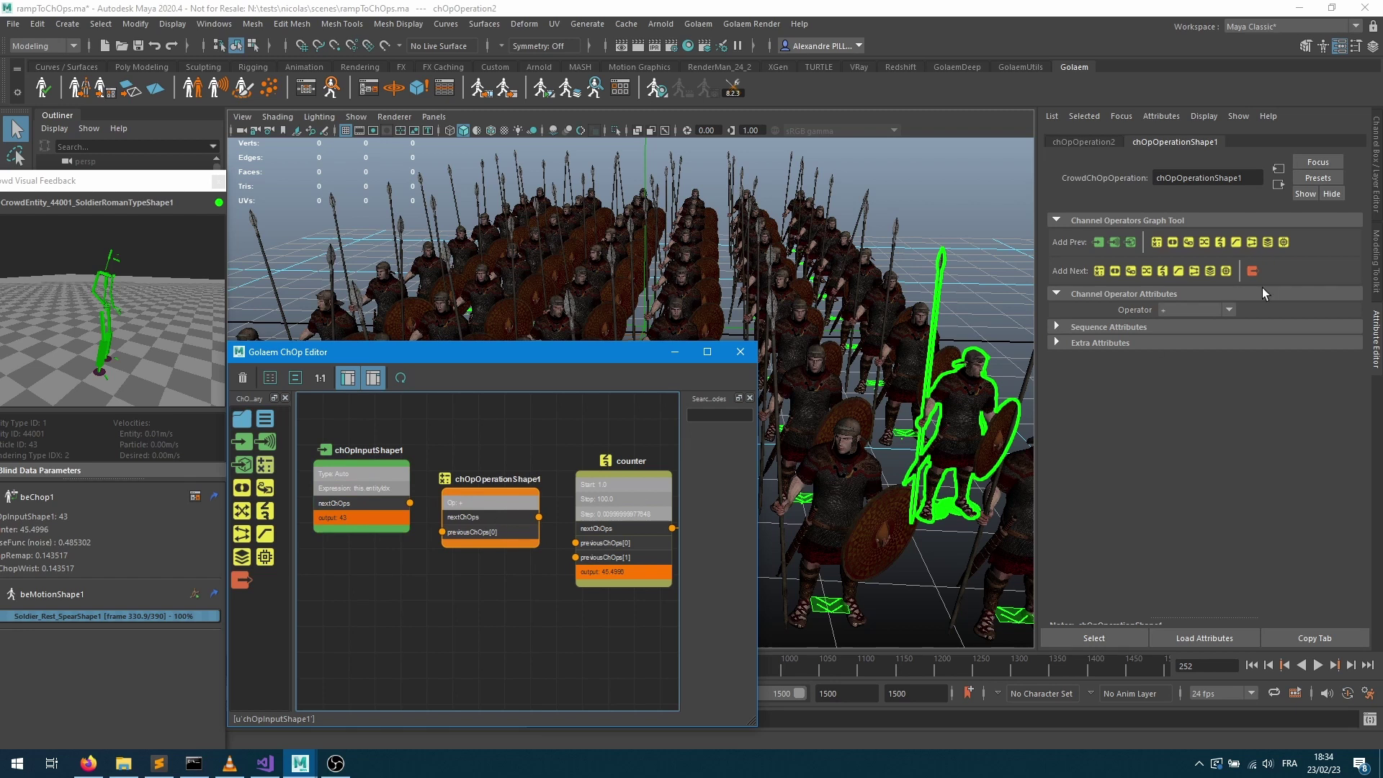
left_click(1189, 310)
scroll(1210, 374, "down", 2)
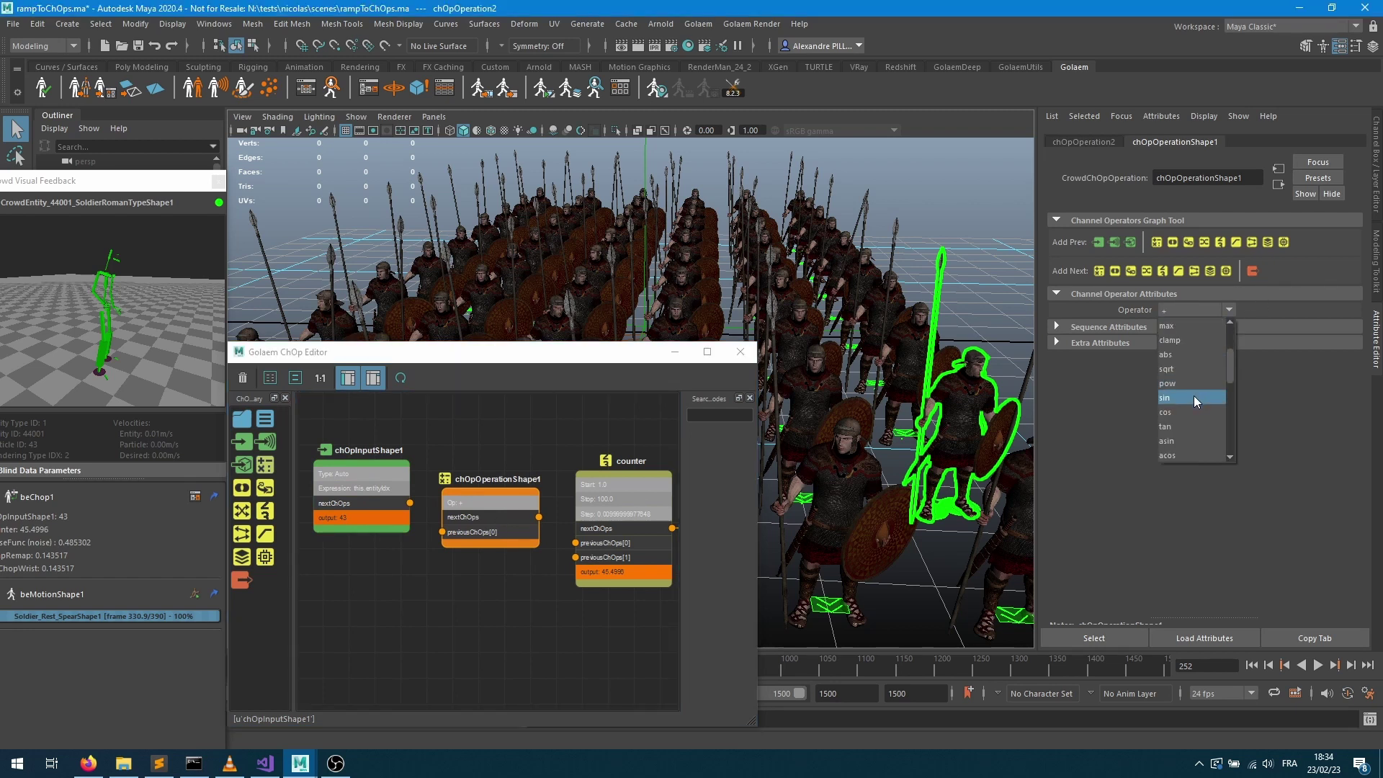
scroll(1185, 422, "down", 3)
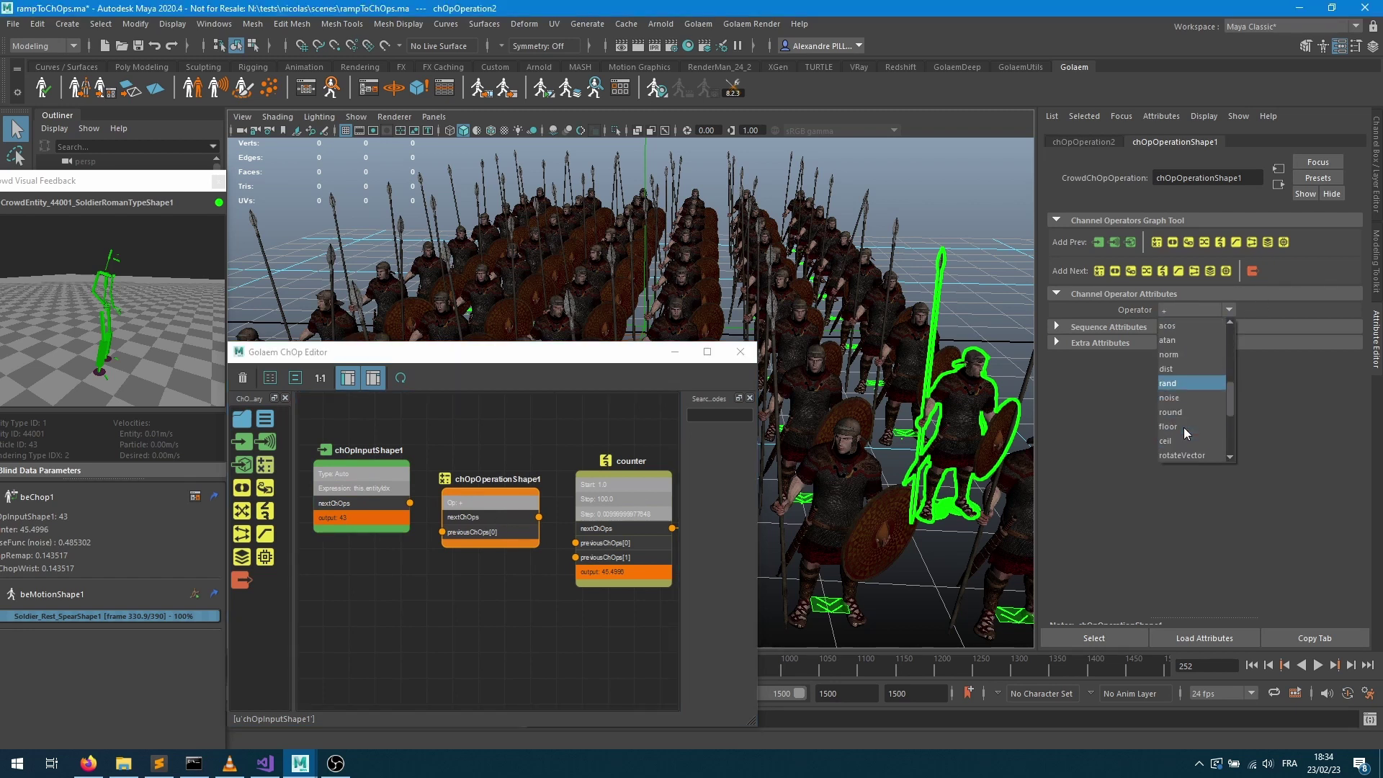
left_click(1185, 384)
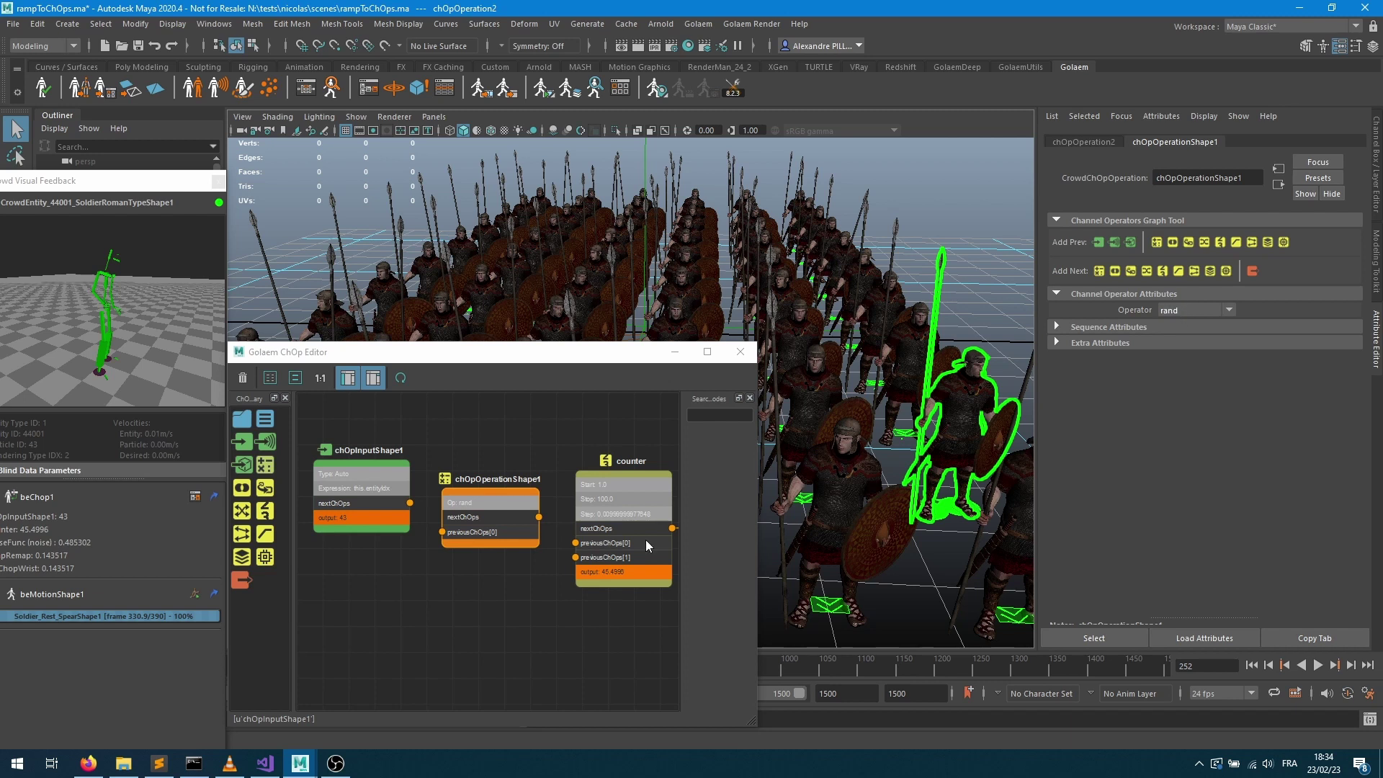
Rename the rand operation node as randFunc and connect its output to the counter's first previousChOps input
left_click(1232, 180)
key("ctrl+a")
type("randFunc")
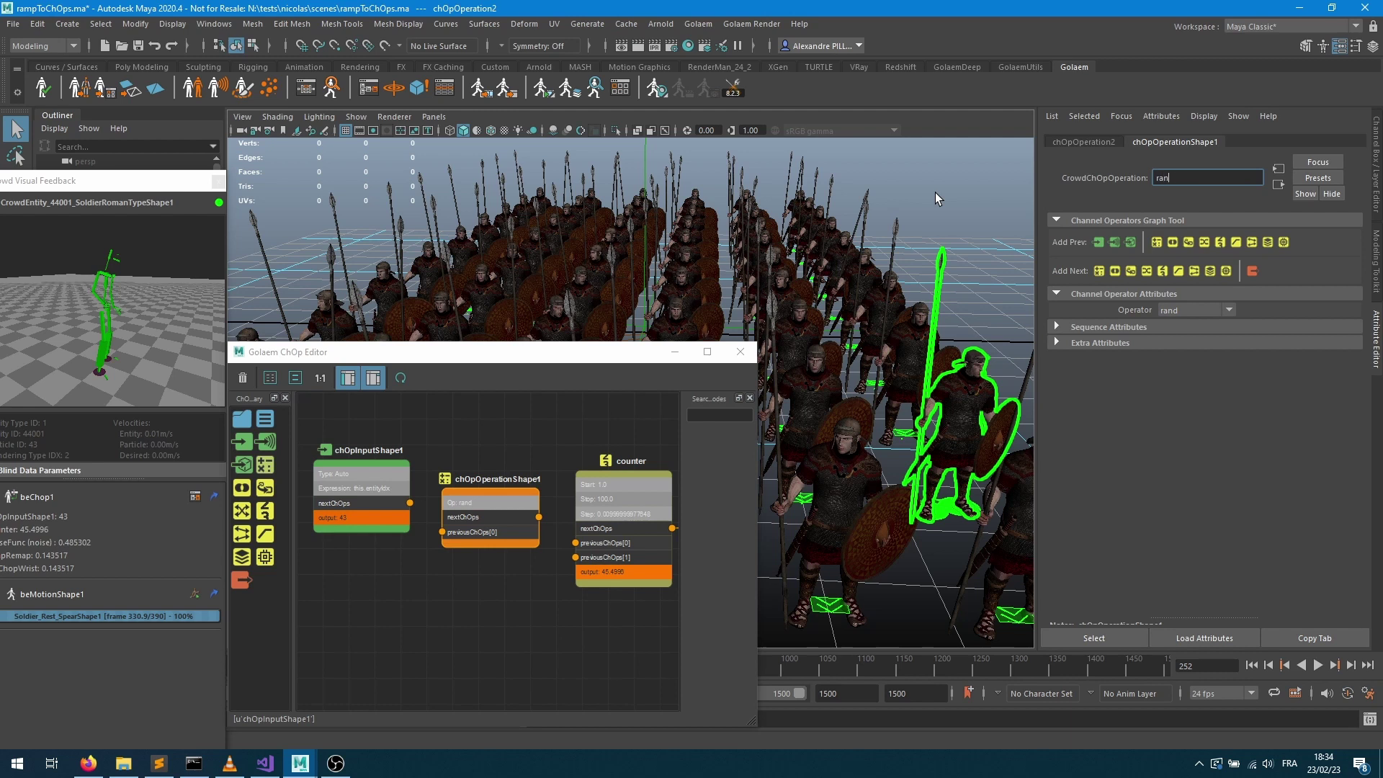
key("Return")
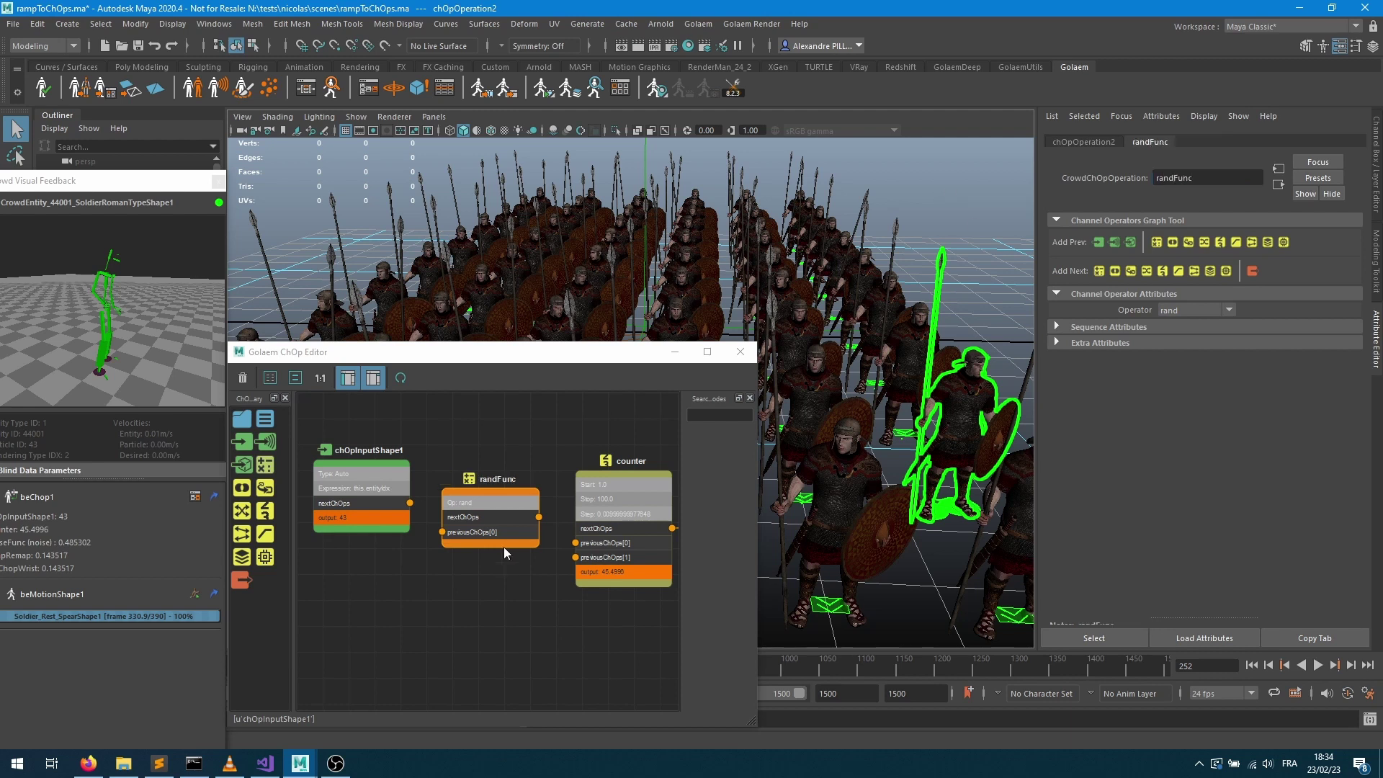
left_click_drag(540, 517, 575, 543)
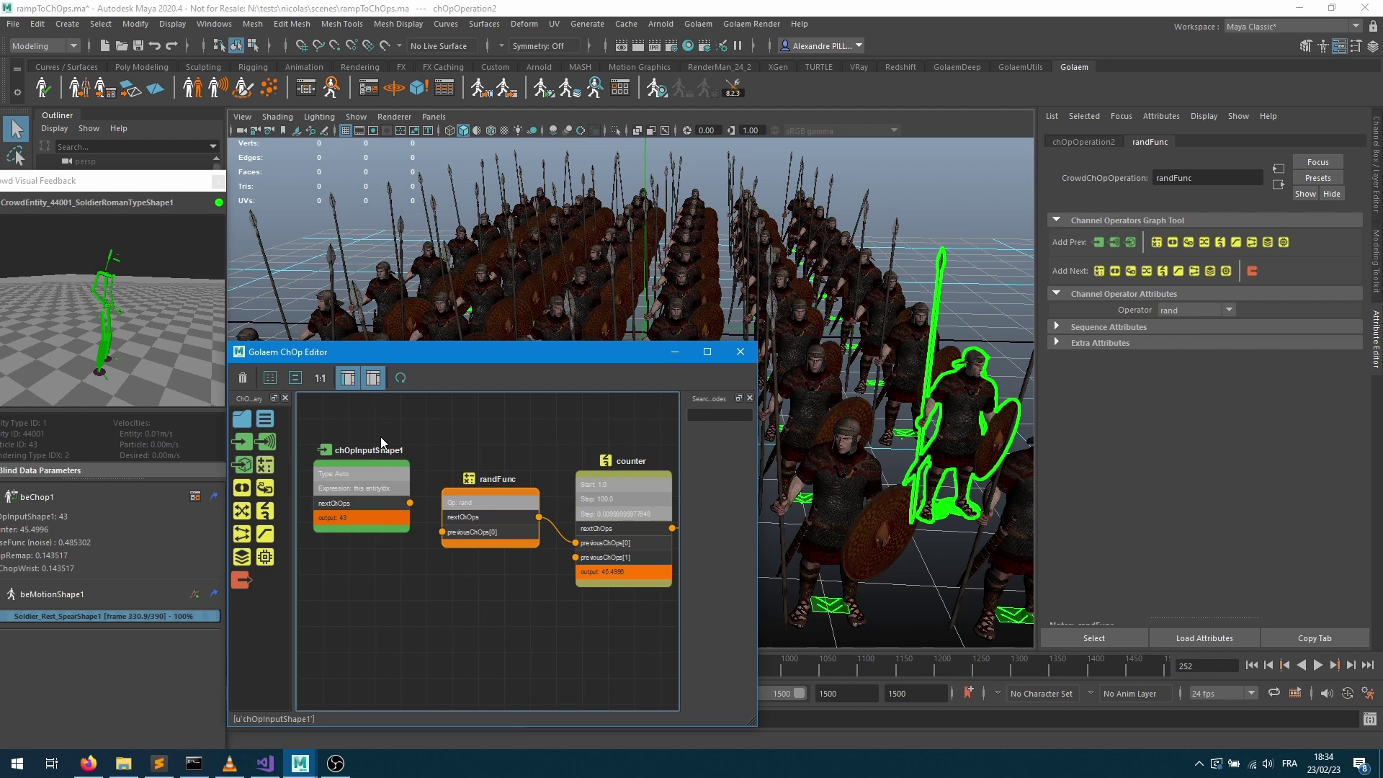
Clear the input node's expression and set its input type to Double
left_click(387, 477)
left_click_drag(1217, 298, 1074, 297)
key("BackSpace")
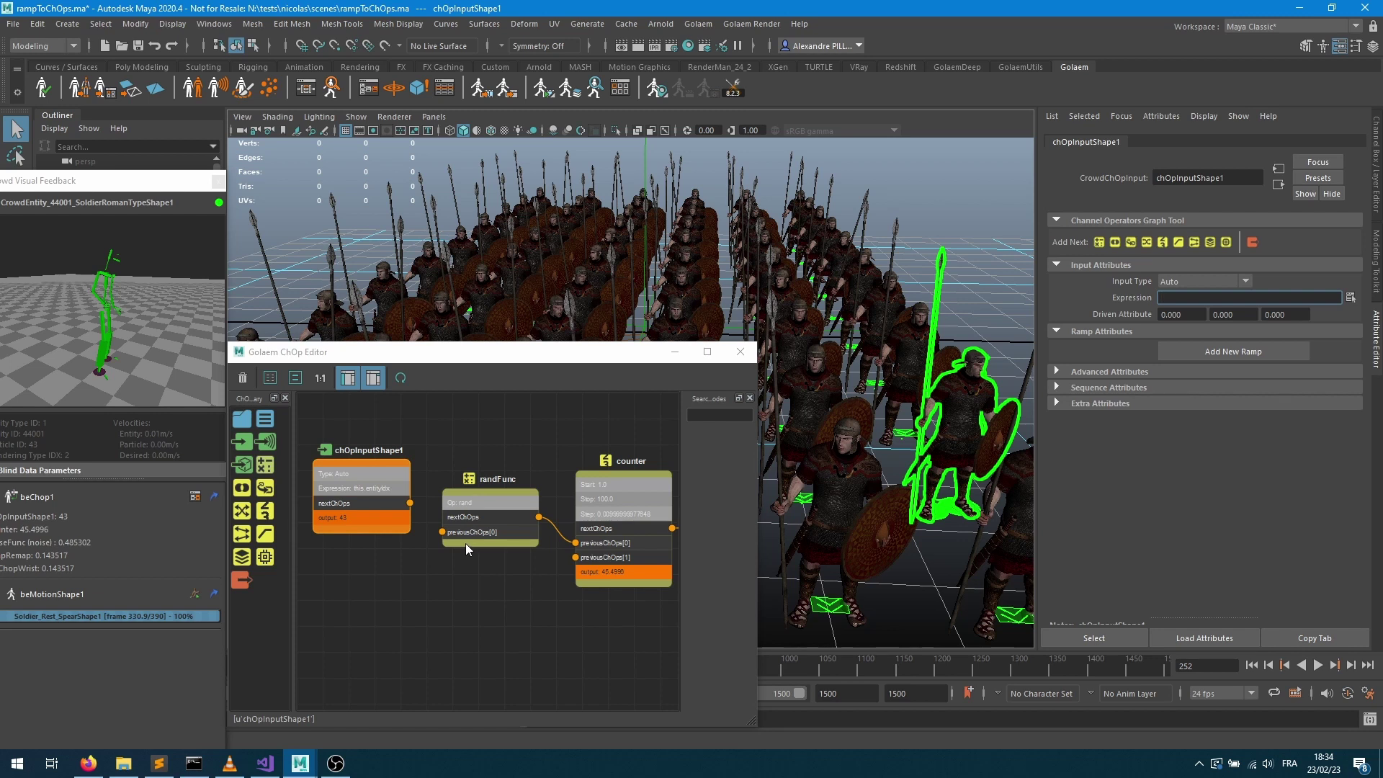
left_click(1195, 281)
left_click(1172, 310)
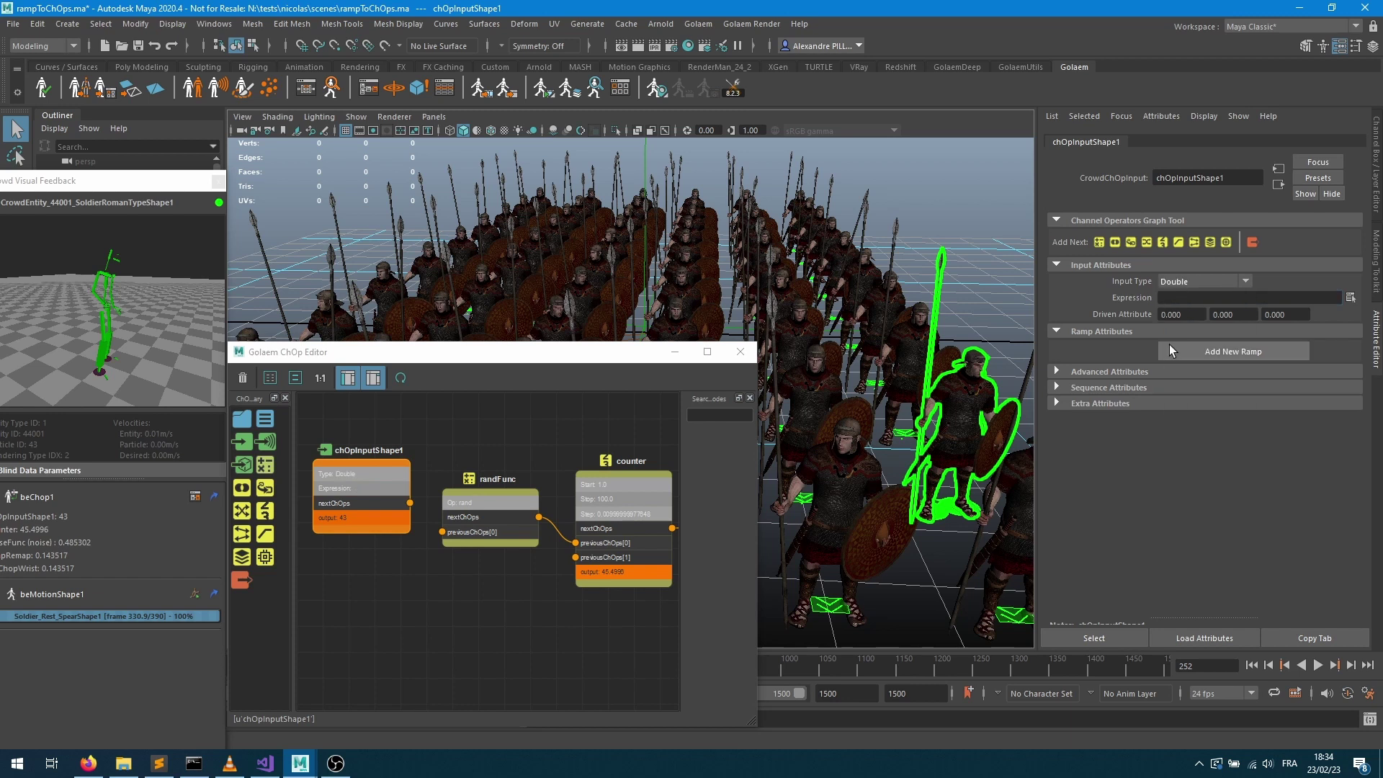
Rename the input node as zeroConst and connect it to randFunc's first previousChOps input
left_click(449, 468)
double_click(1209, 180)
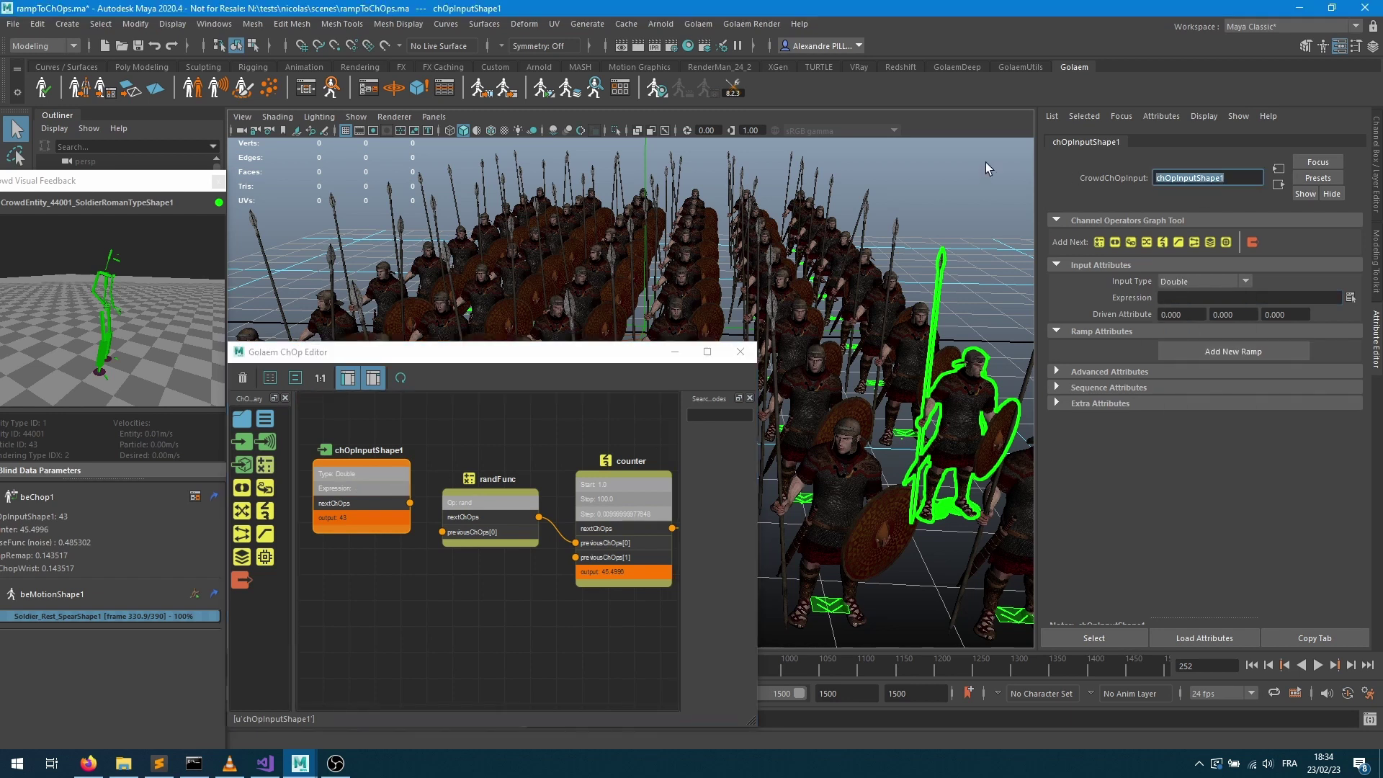
type("zeroConst")
key("Return")
left_click_drag(410, 503, 443, 532)
Add a second input node below zeroConst with input type Double and a driven attribute of 1
left_click_drag(243, 445, 345, 551)
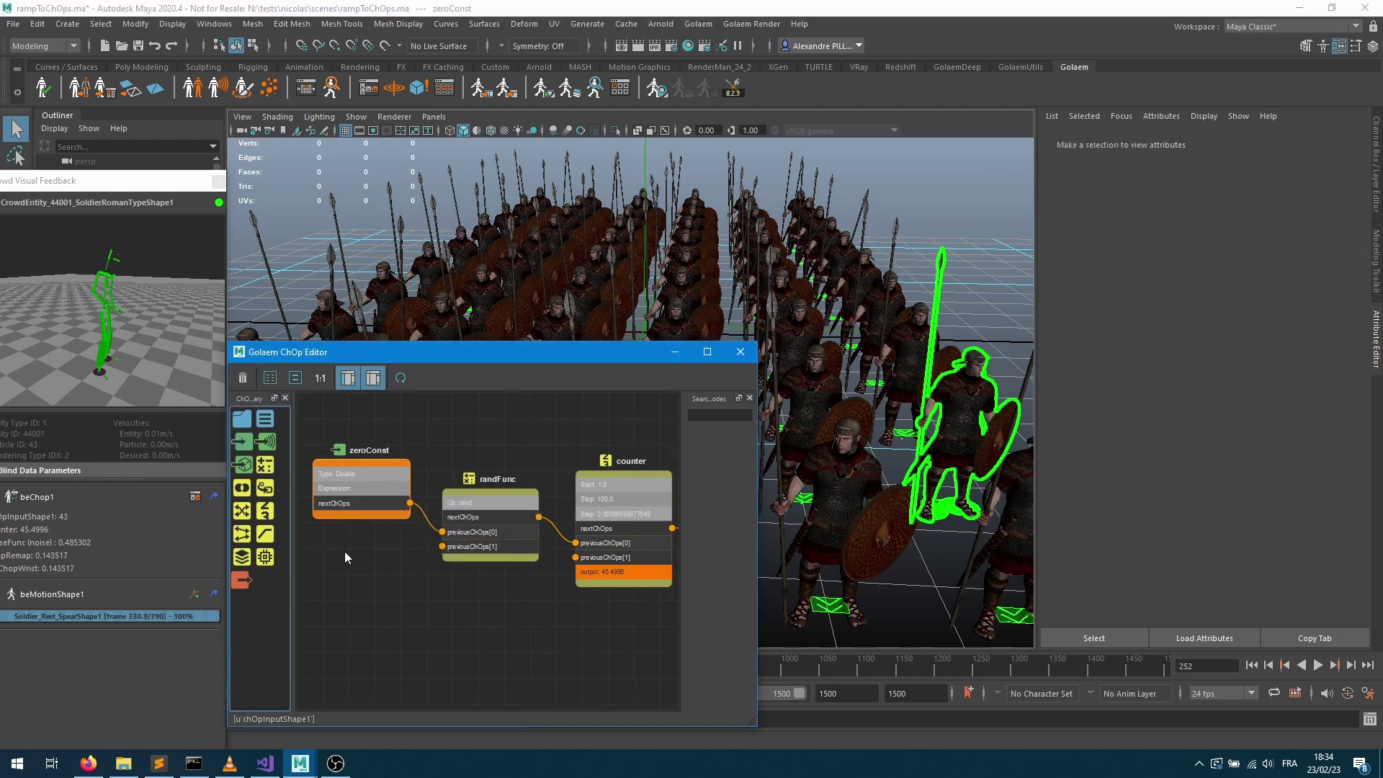
left_click(1194, 282)
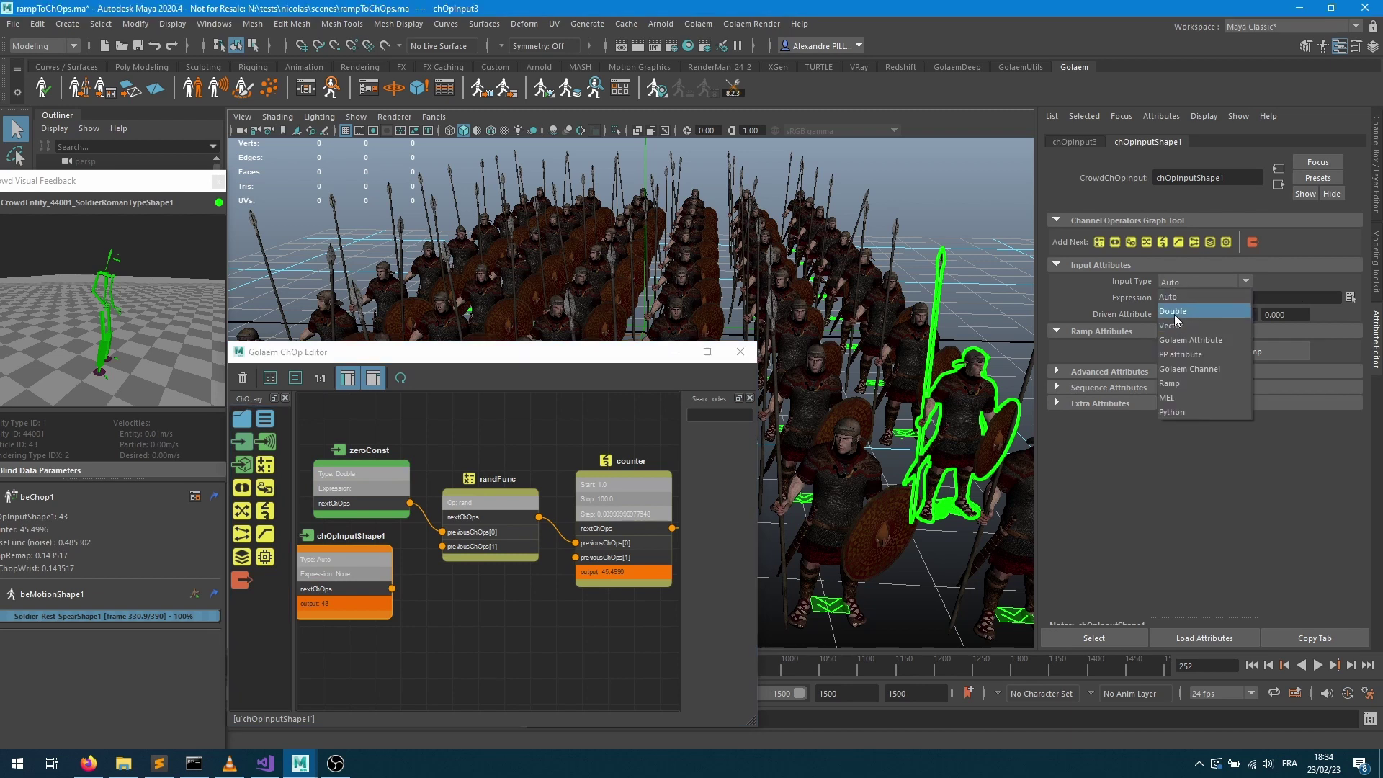
left_click(1181, 313)
left_click(1189, 315)
type("1")
key("Tab")
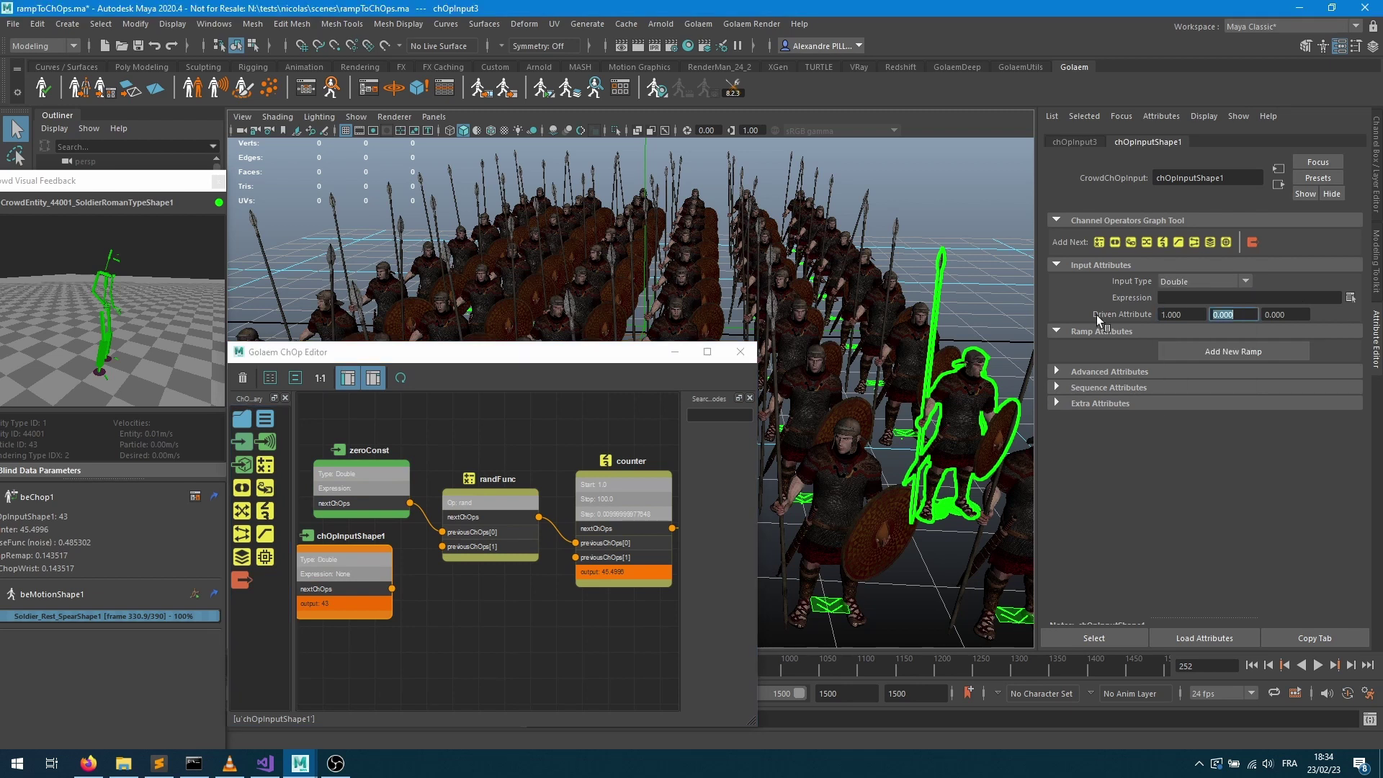
Rename the second input node as oneConst and connect it to randFunc's second previousChOps input
double_click(1234, 181)
type("oneConst")
key("Return")
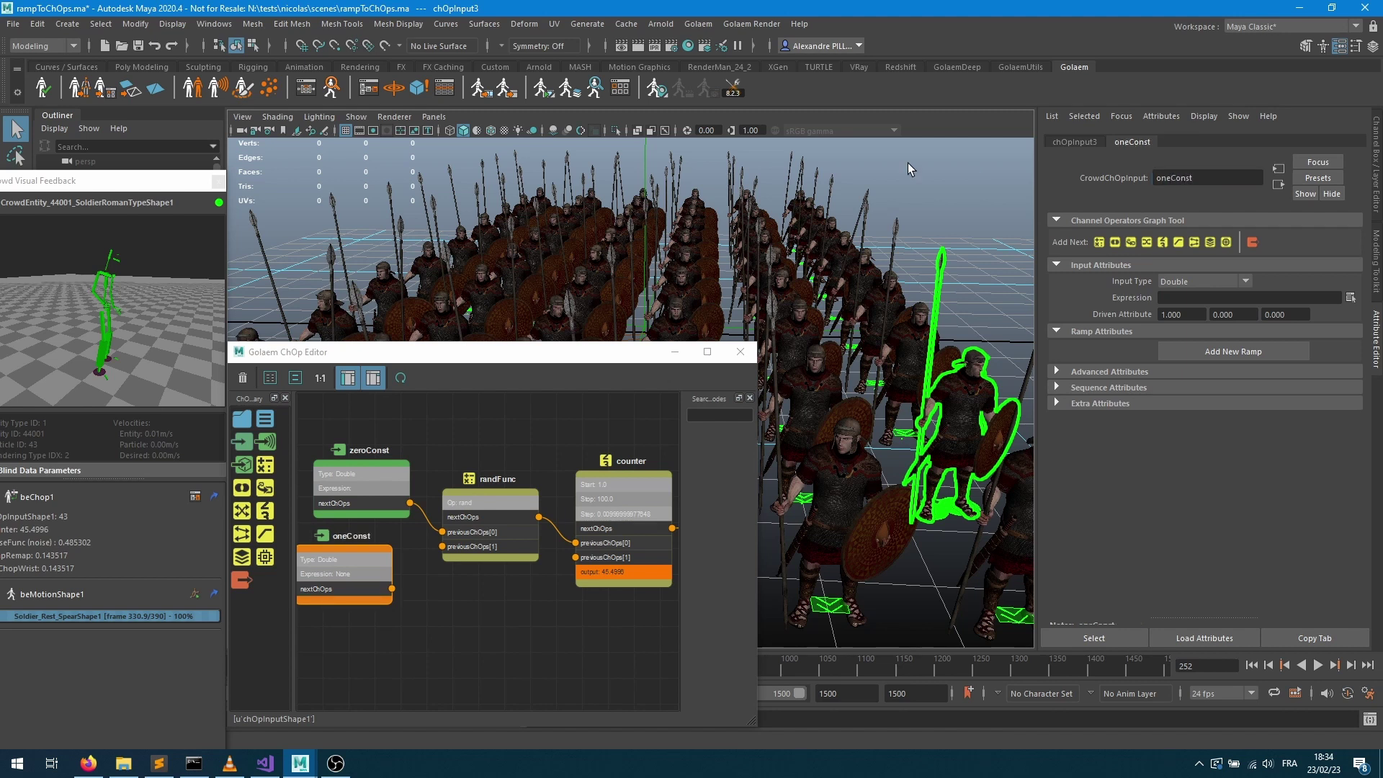
left_click_drag(392, 589, 442, 547)
Replay the simulation from the first frame to examine the randFunc and counter outputs, moving oneConst clear of zeroConst
left_click(1252, 664)
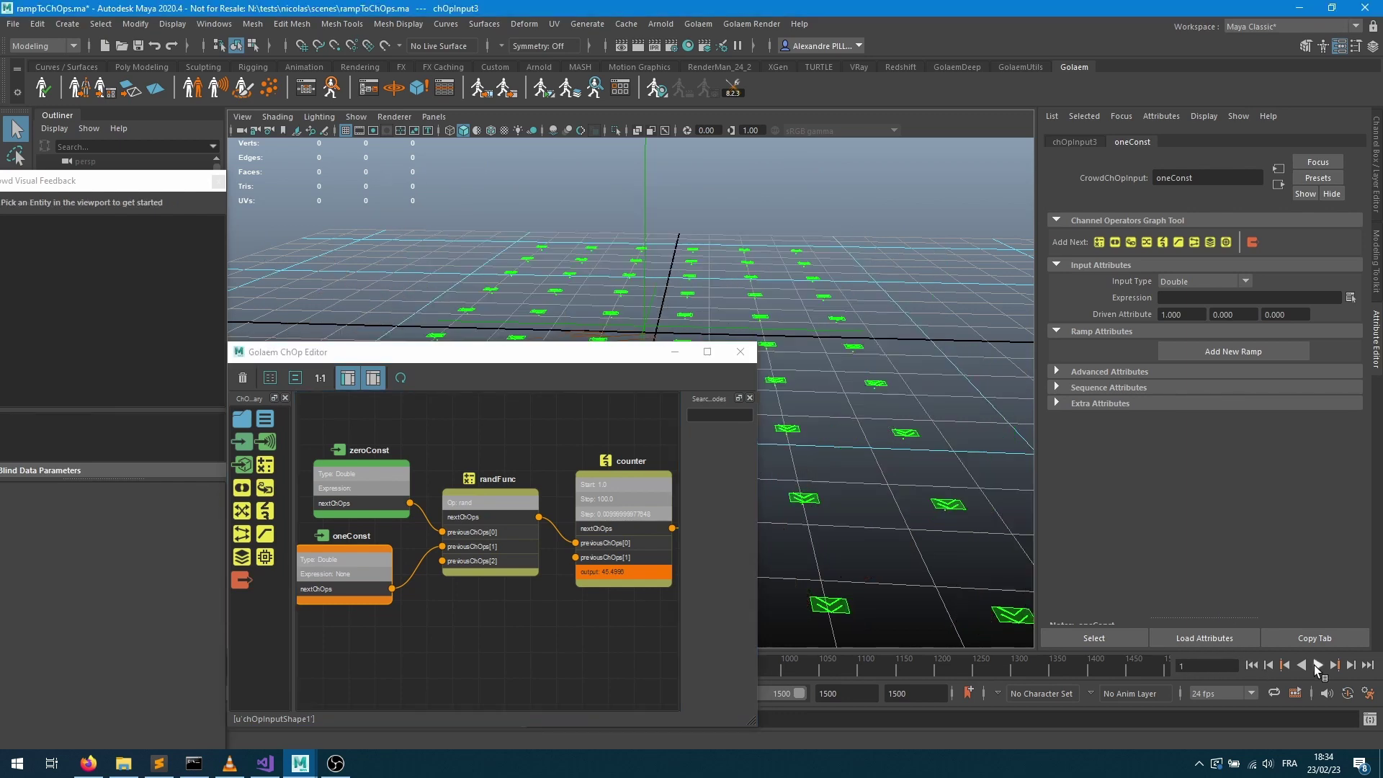
left_click(1315, 664)
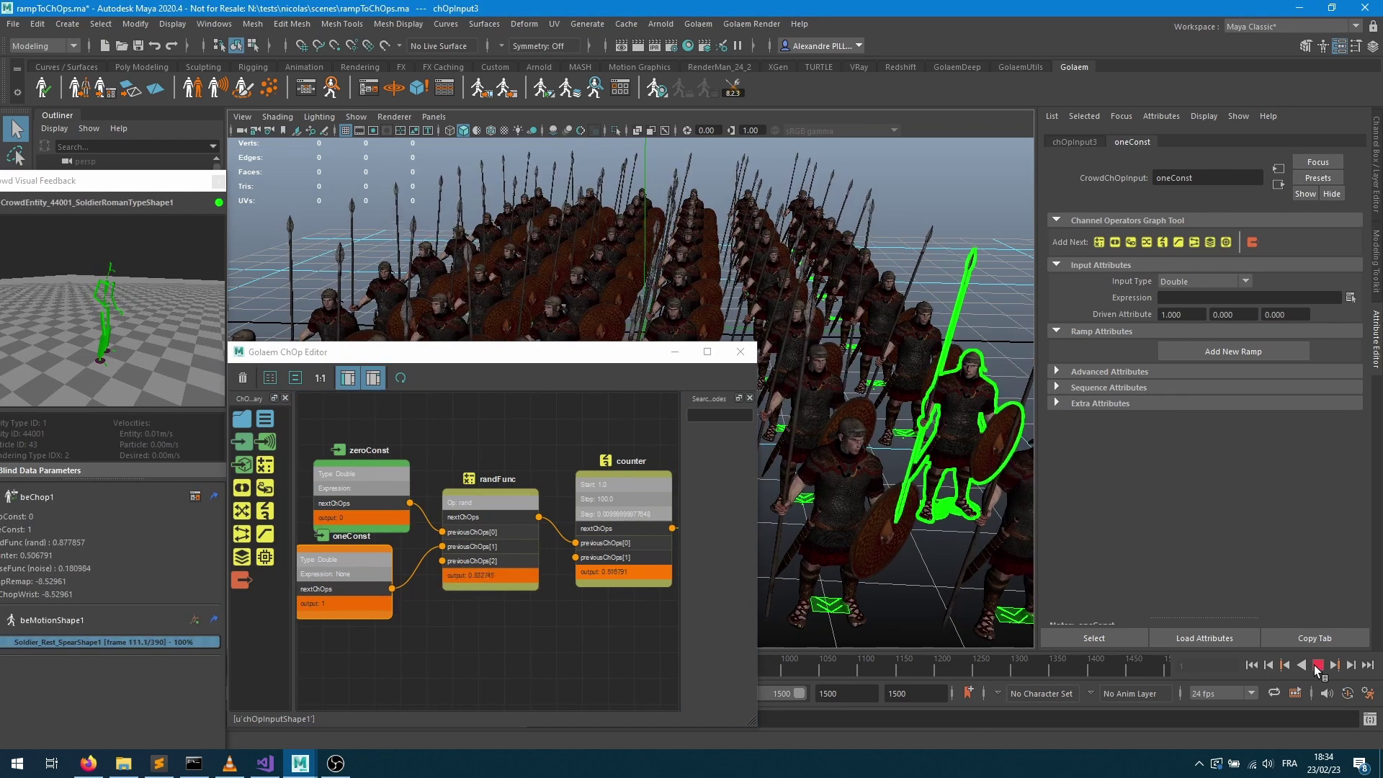
left_click(1316, 664)
left_click(342, 605)
left_click_drag(341, 605, 353, 625)
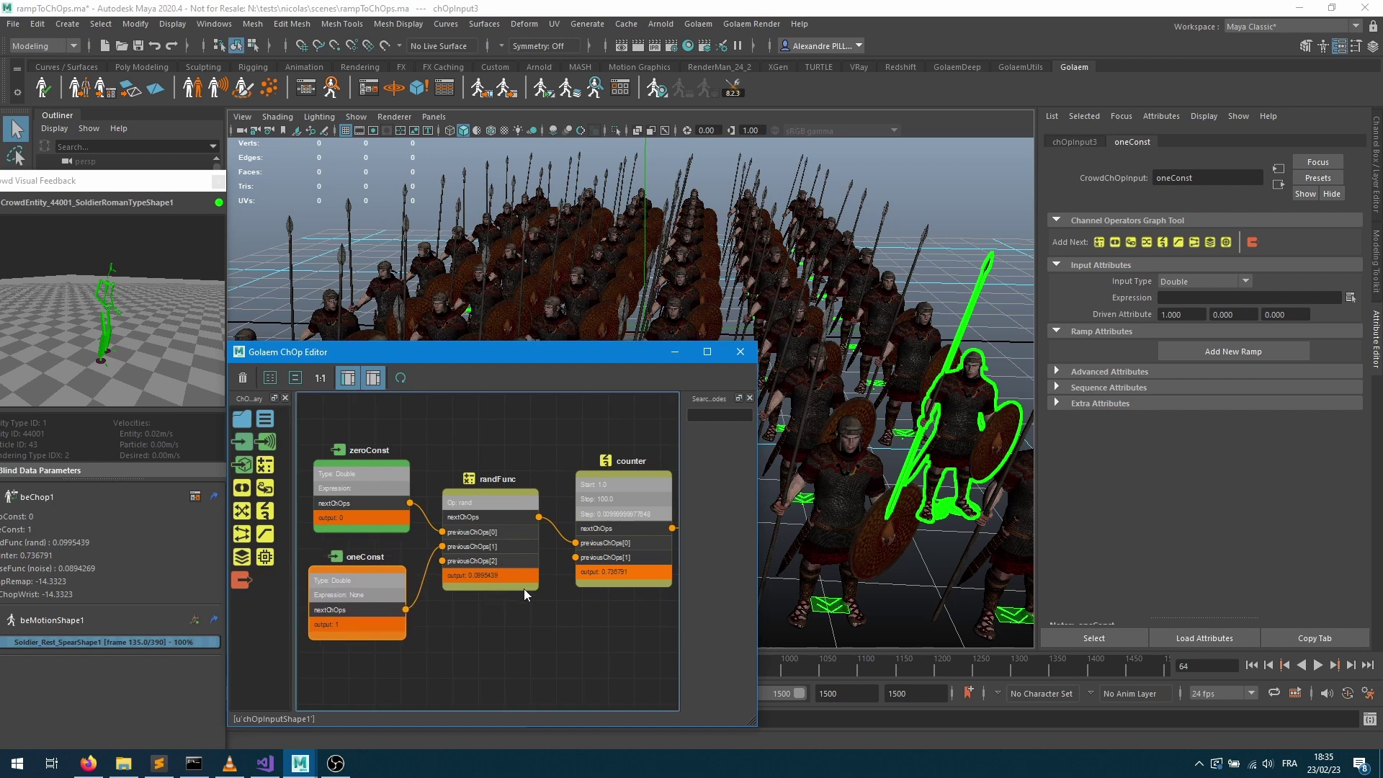
left_click(1318, 664)
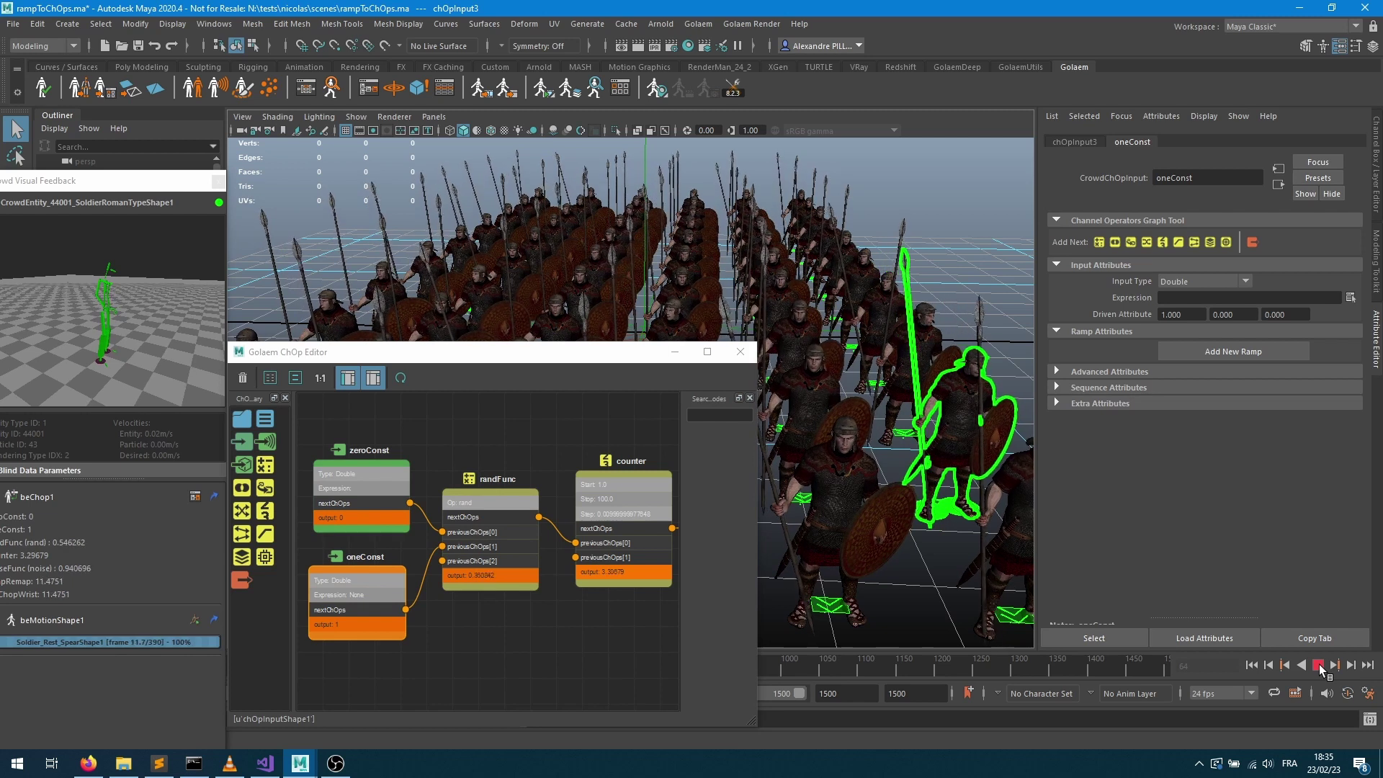
left_click(1318, 665)
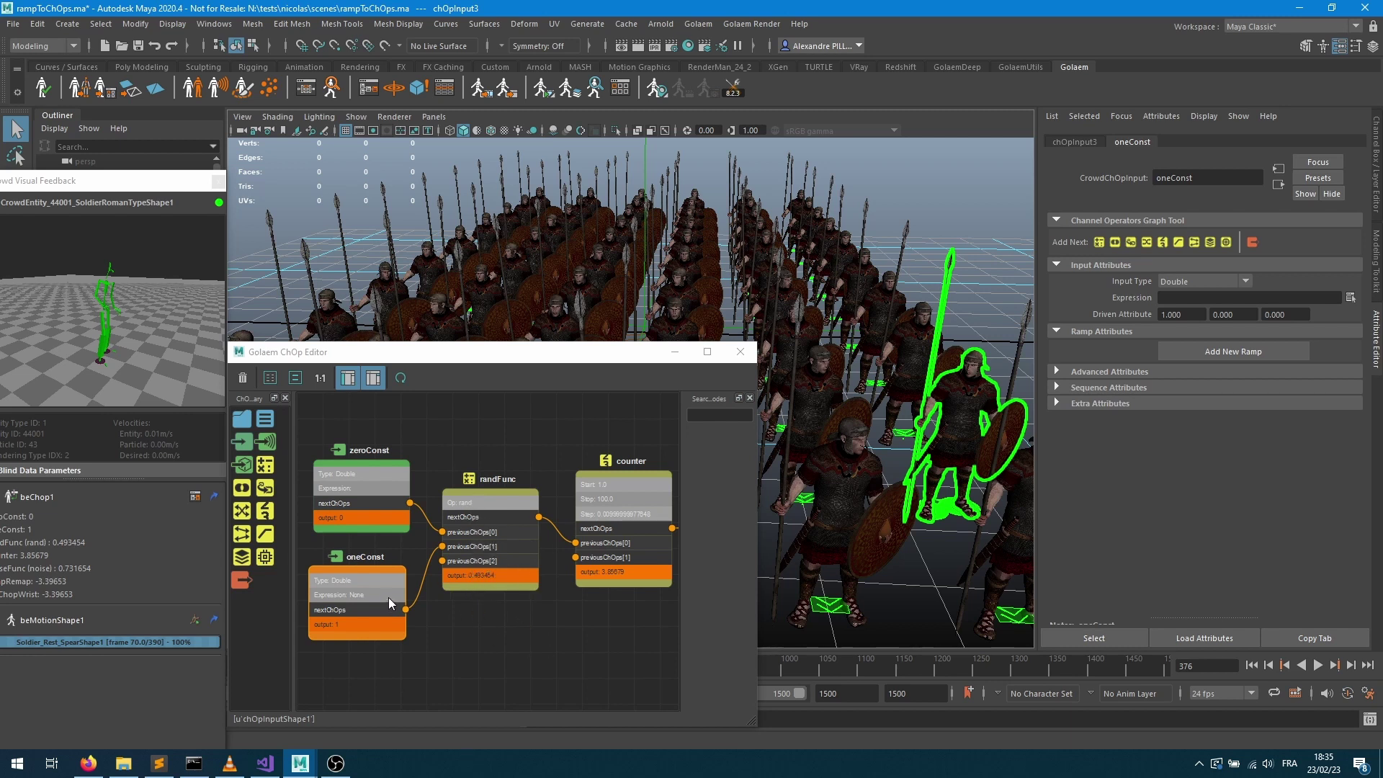
Disconnect randFunc from counter and move zeroConst, oneConst and randFunc away from it to make room between them
left_click_drag(344, 404, 454, 616)
left_click_drag(471, 552, 342, 517)
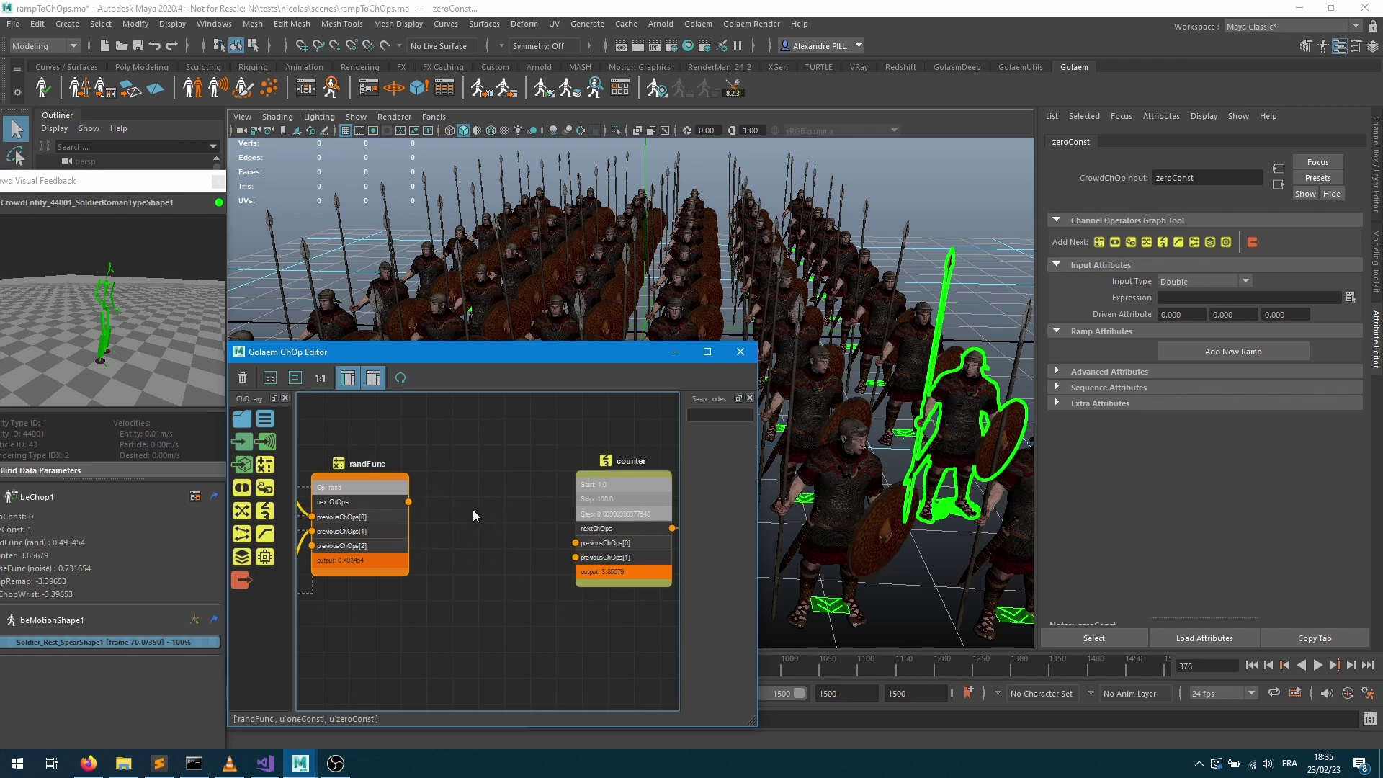
left_click(414, 532)
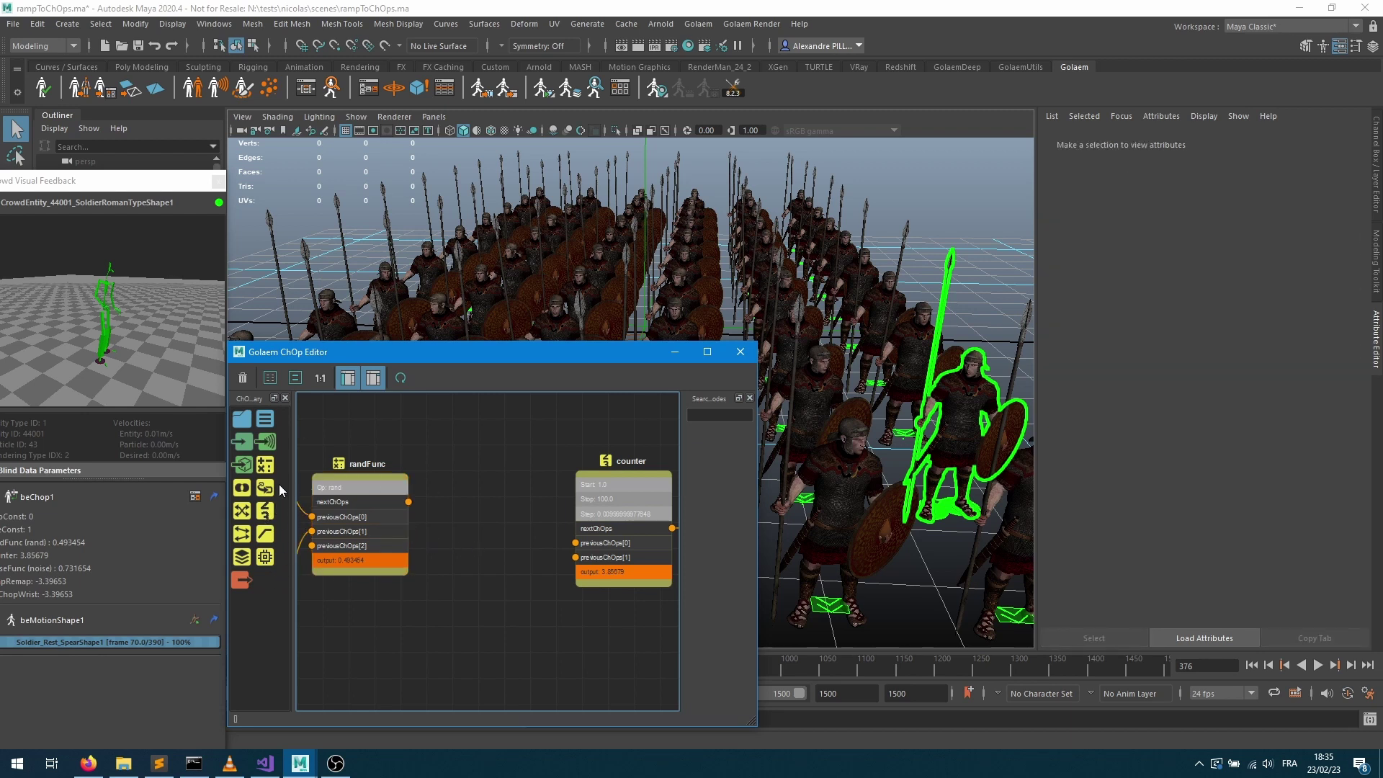
Add an accumulator node between randFunc and counter and rename it keepFirstRandValue
left_click_drag(231, 560, 484, 518)
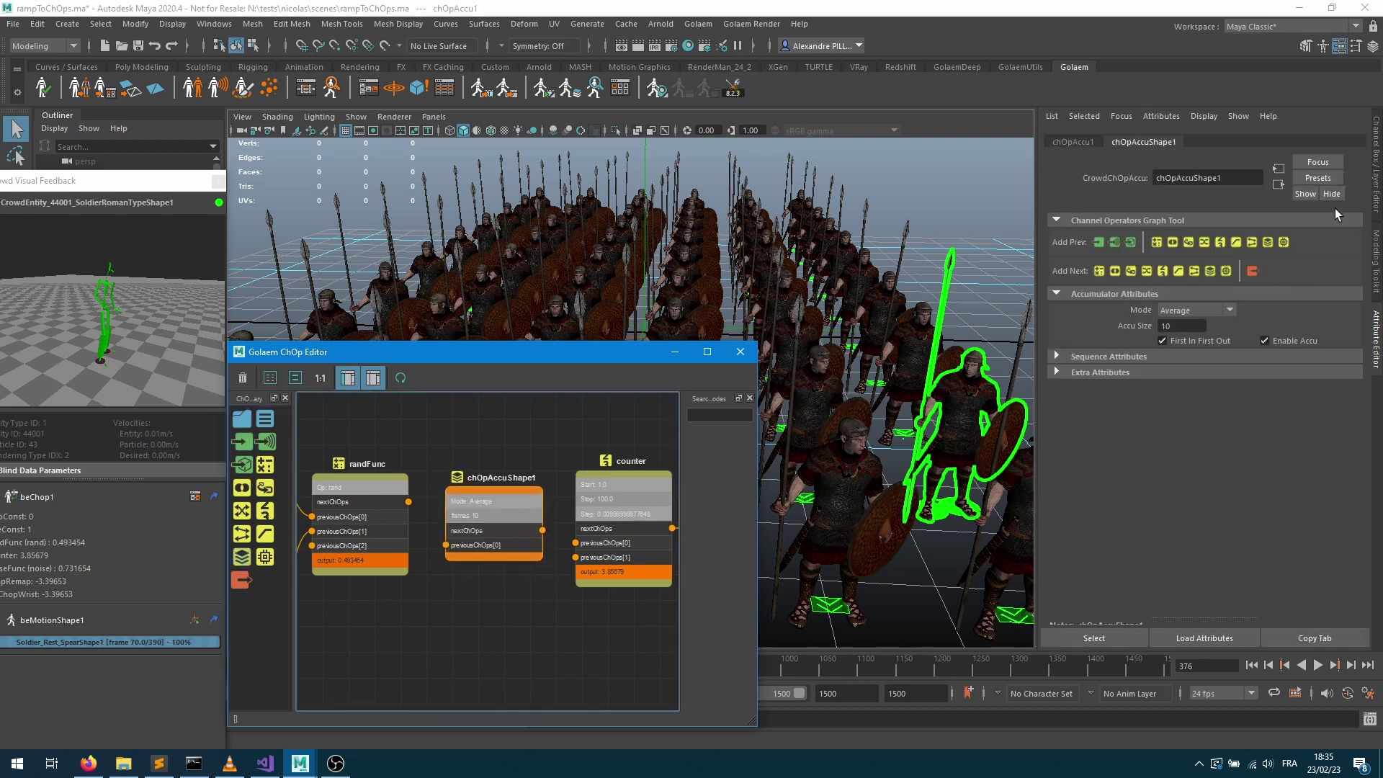
double_click(1241, 180)
type("keepFirst")
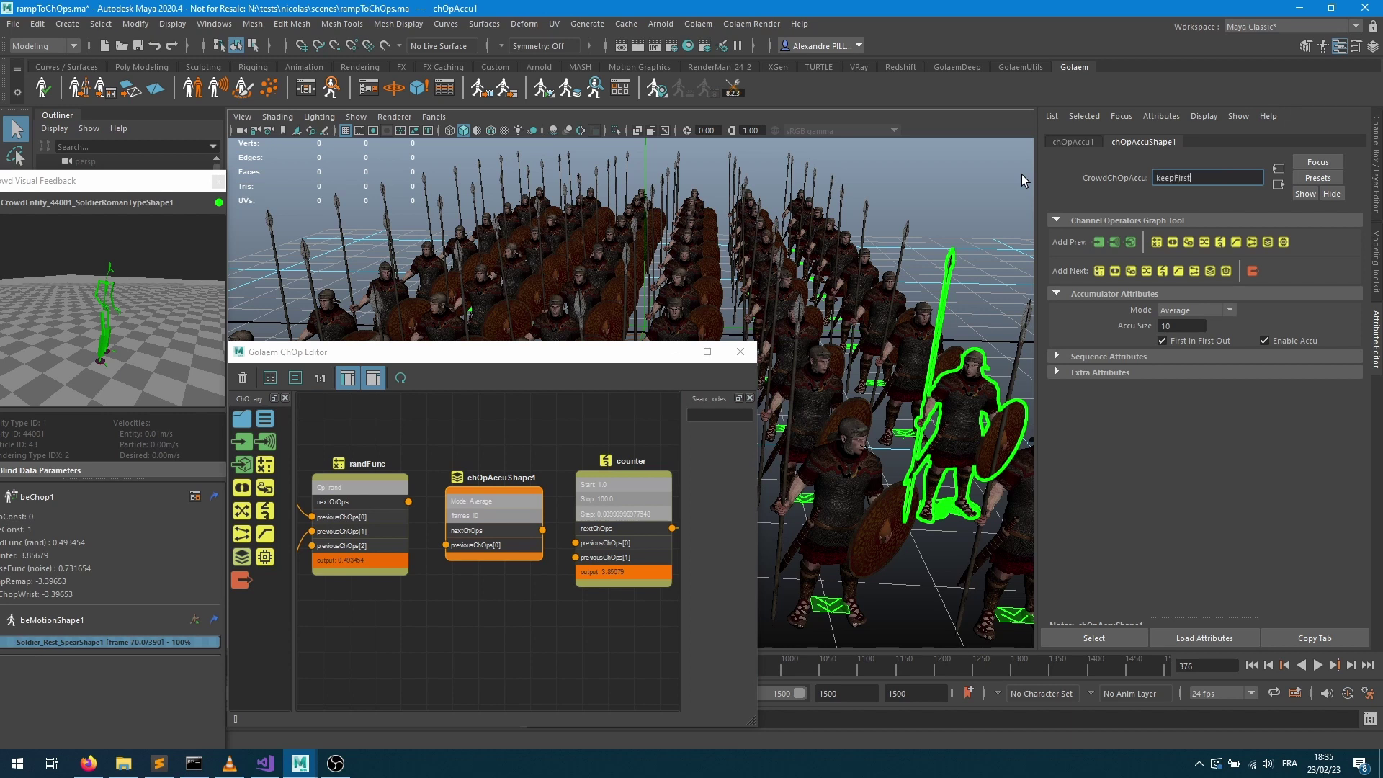
type("RandValue")
key("Return")
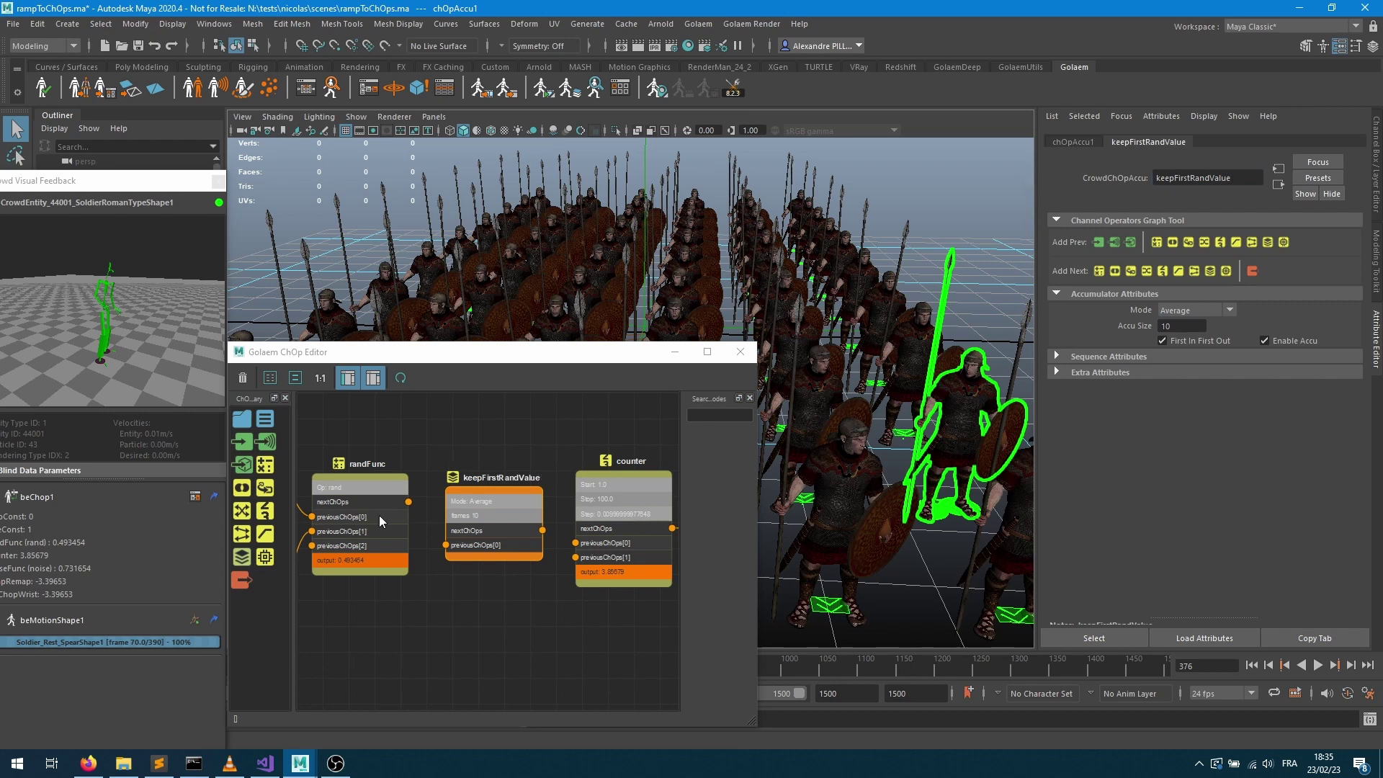
Connect keepFirstRandValue between randFunc and counter, set its Accu Size to 1 and disable First In First Out
left_click_drag(408, 502, 447, 546)
left_click_drag(543, 530, 576, 543)
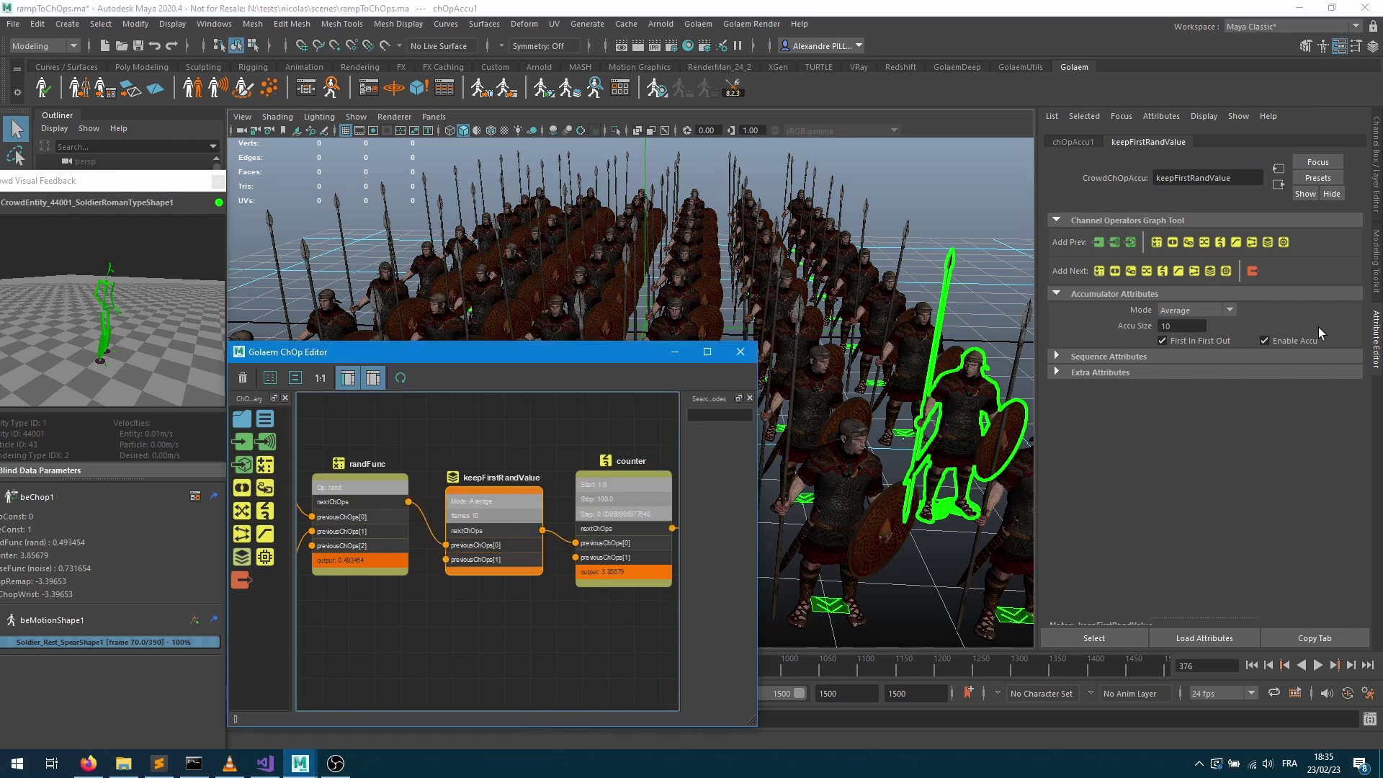
double_click(1176, 324)
type("1")
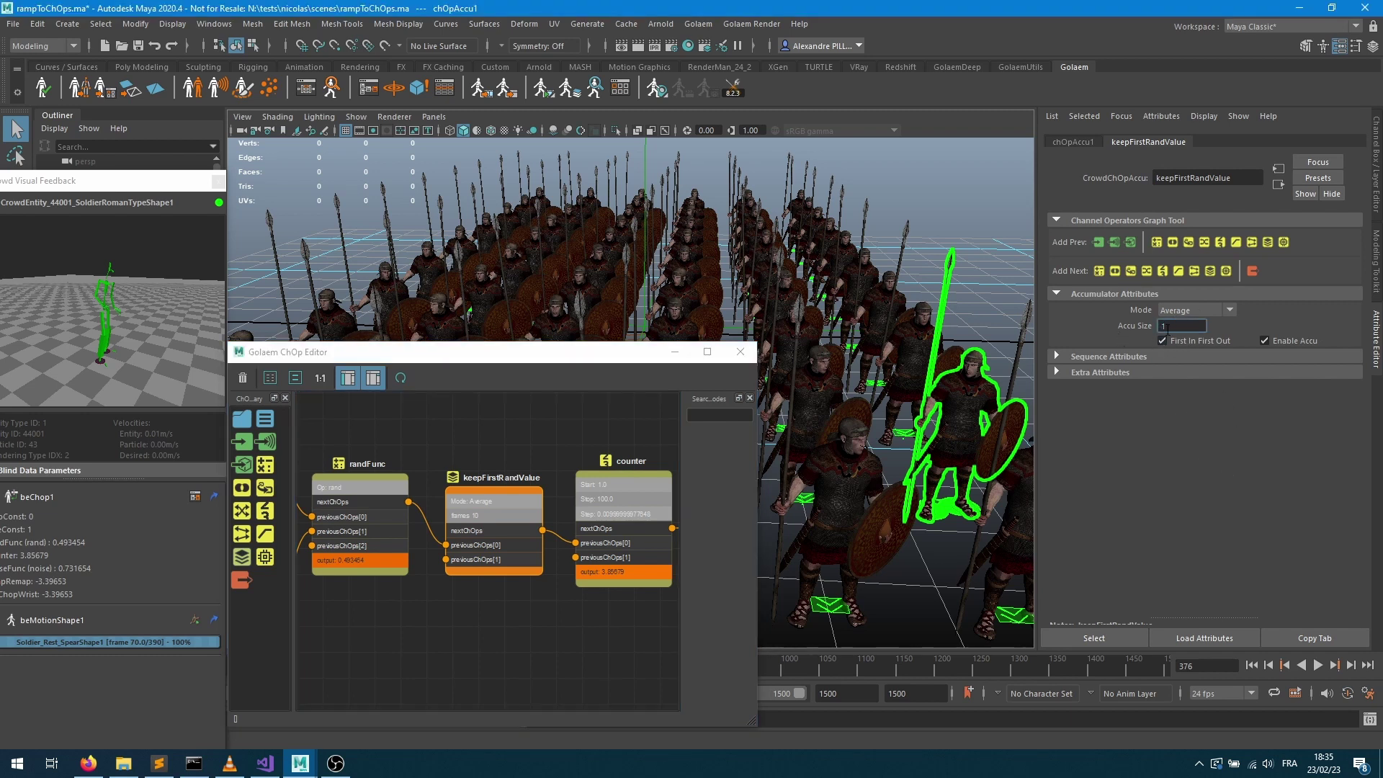
key("Return")
Rewind to the first frame and step forward through the simulation, comparing the outputs of randFunc, keepFirstRandValue and counter
left_click(1252, 665)
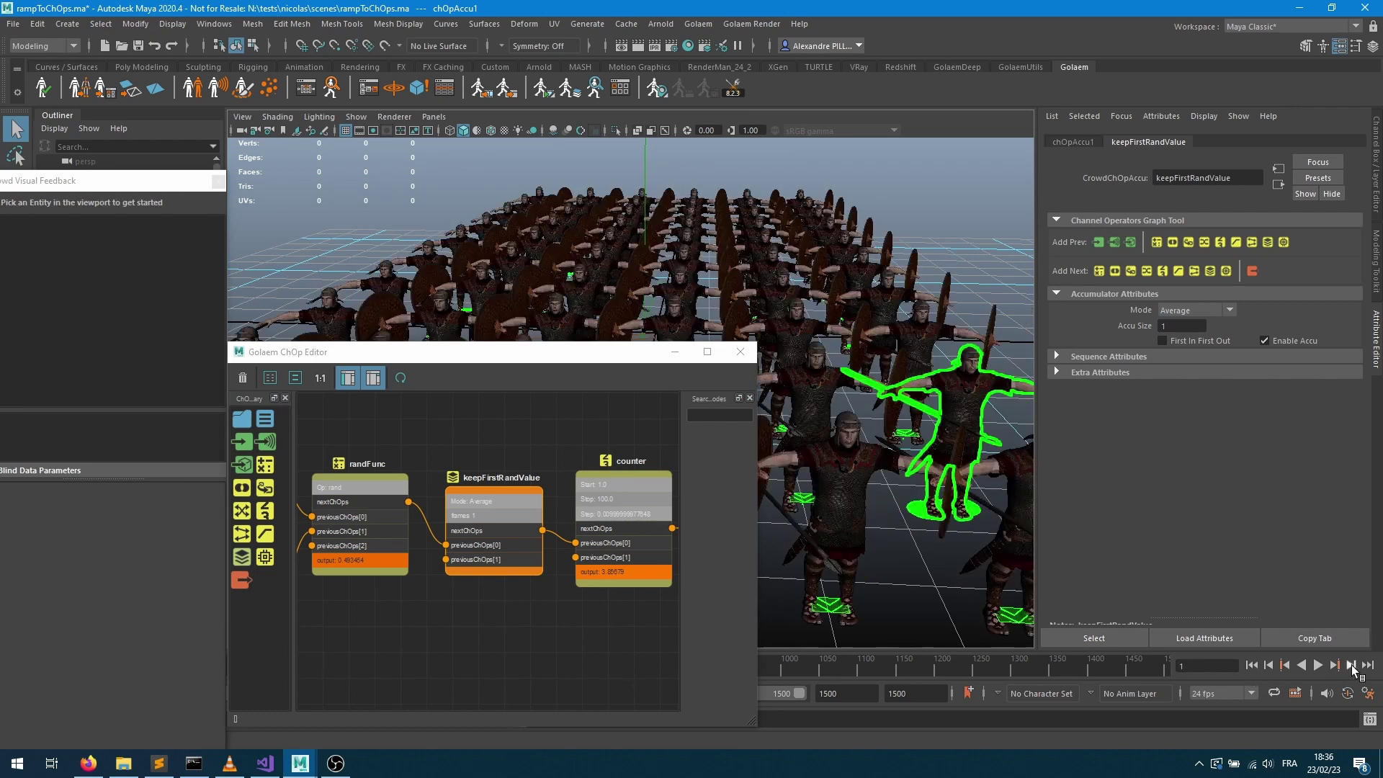
left_click(460, 648)
middle_click_drag(590, 639, 616, 637)
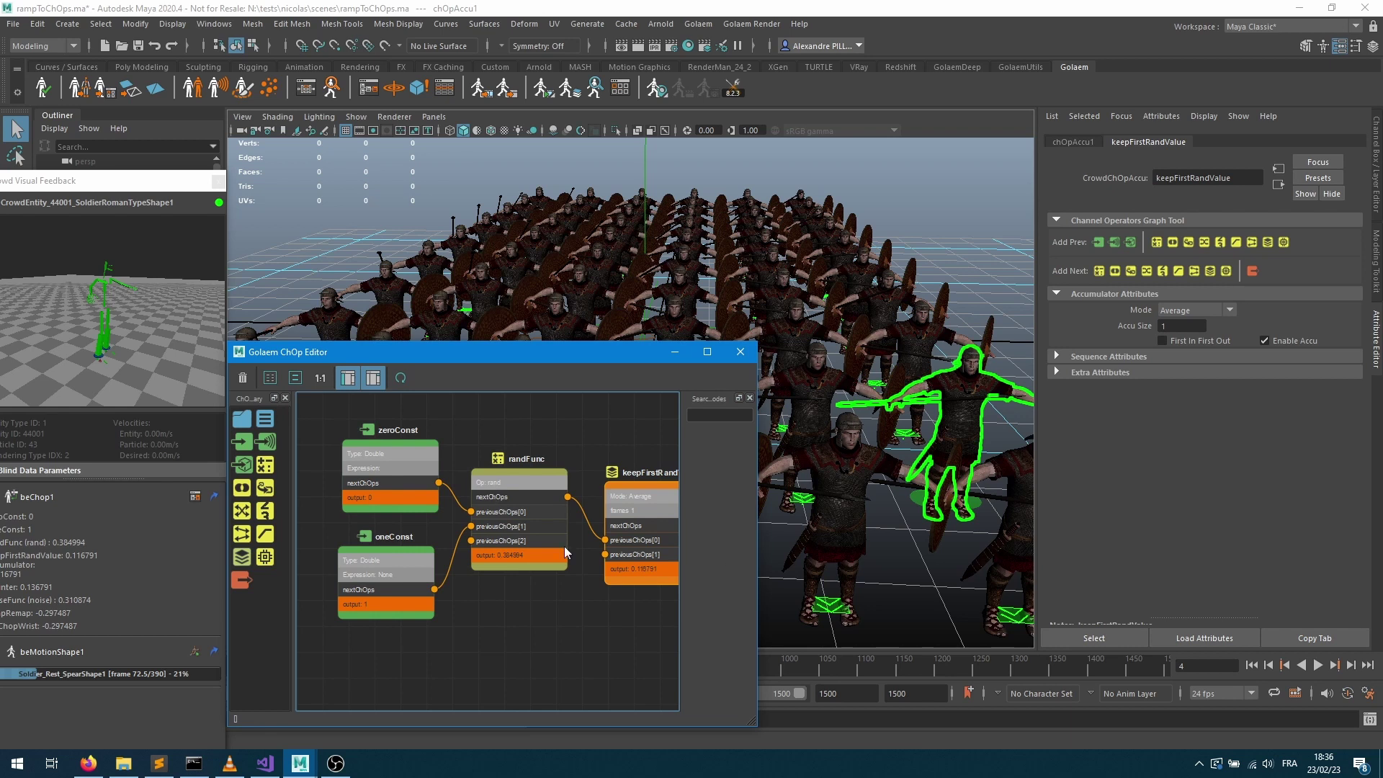
left_click(1352, 665)
left_click(1351, 666)
left_click(1352, 666)
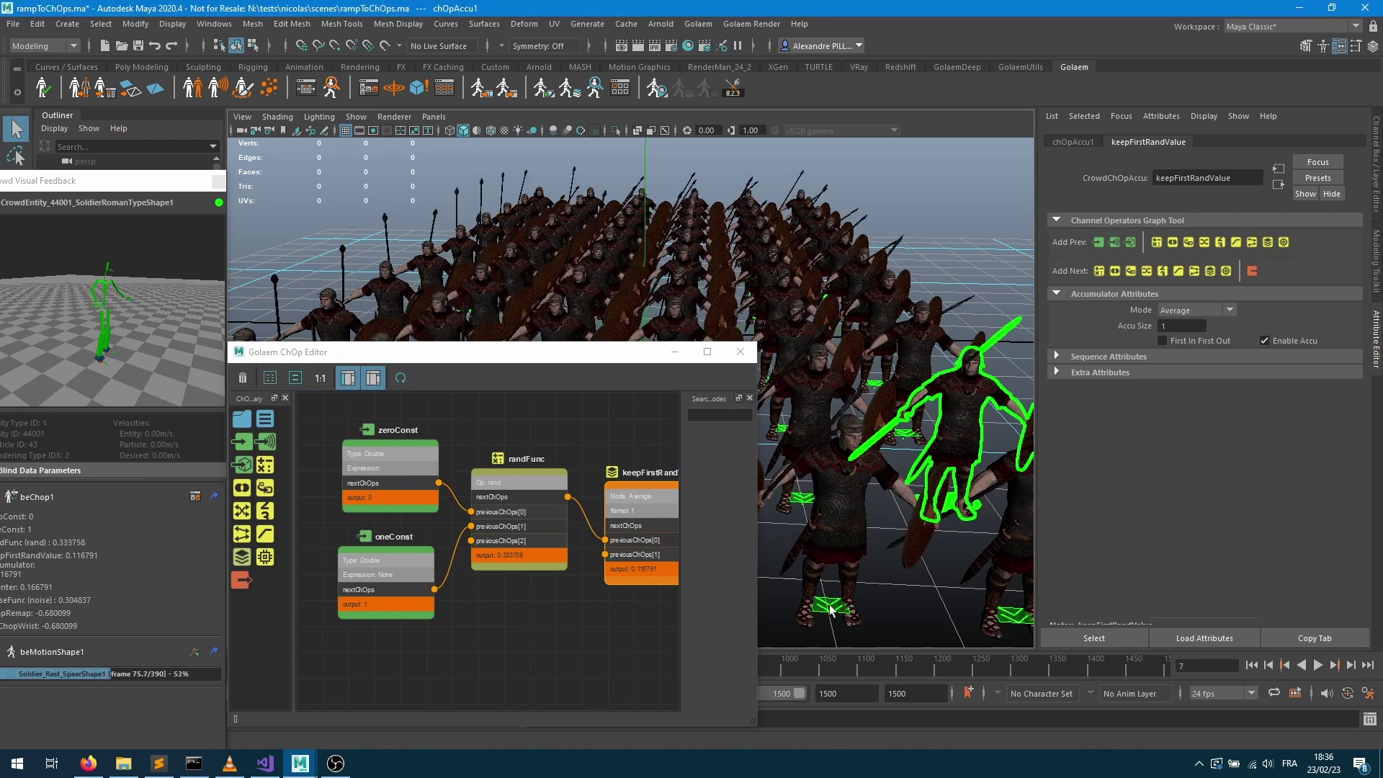
middle_click_drag(535, 566, 487, 560)
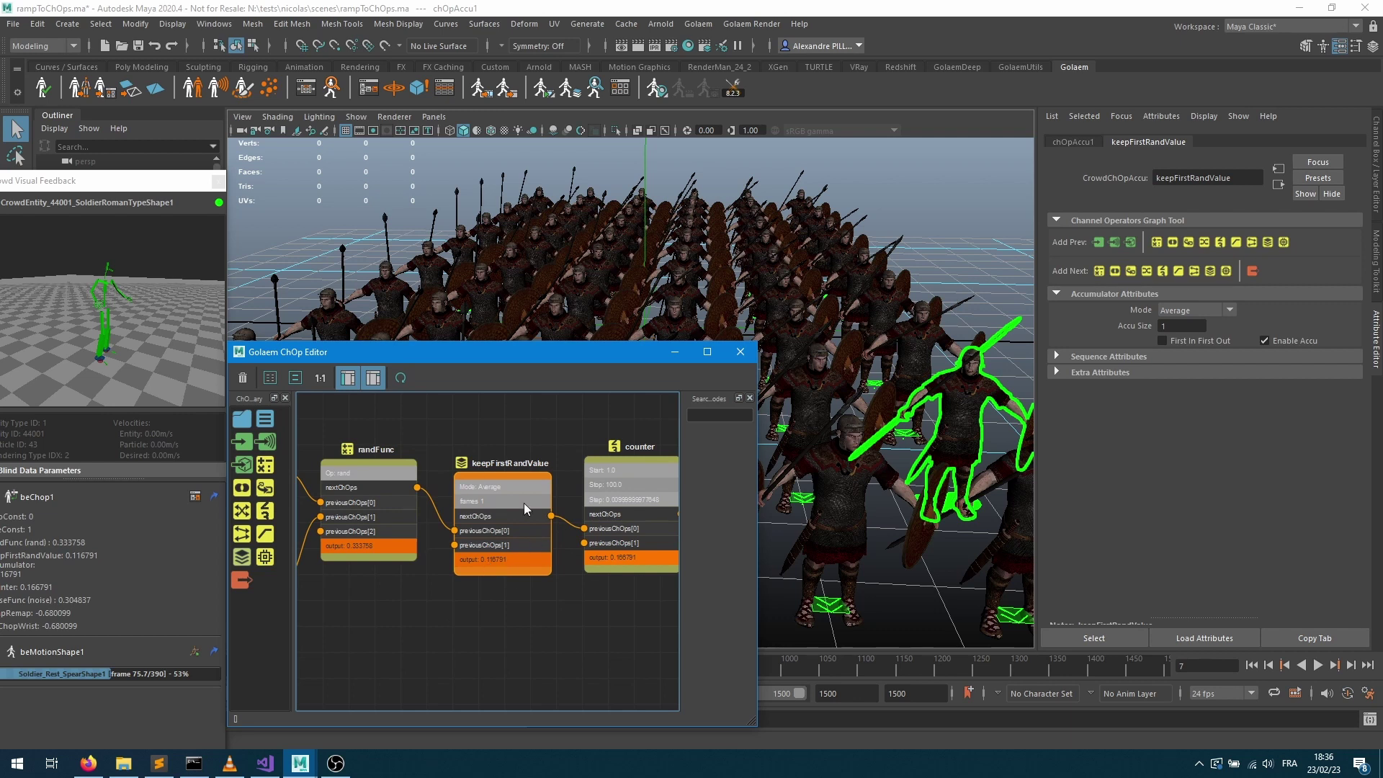
middle_click_drag(582, 621, 474, 640)
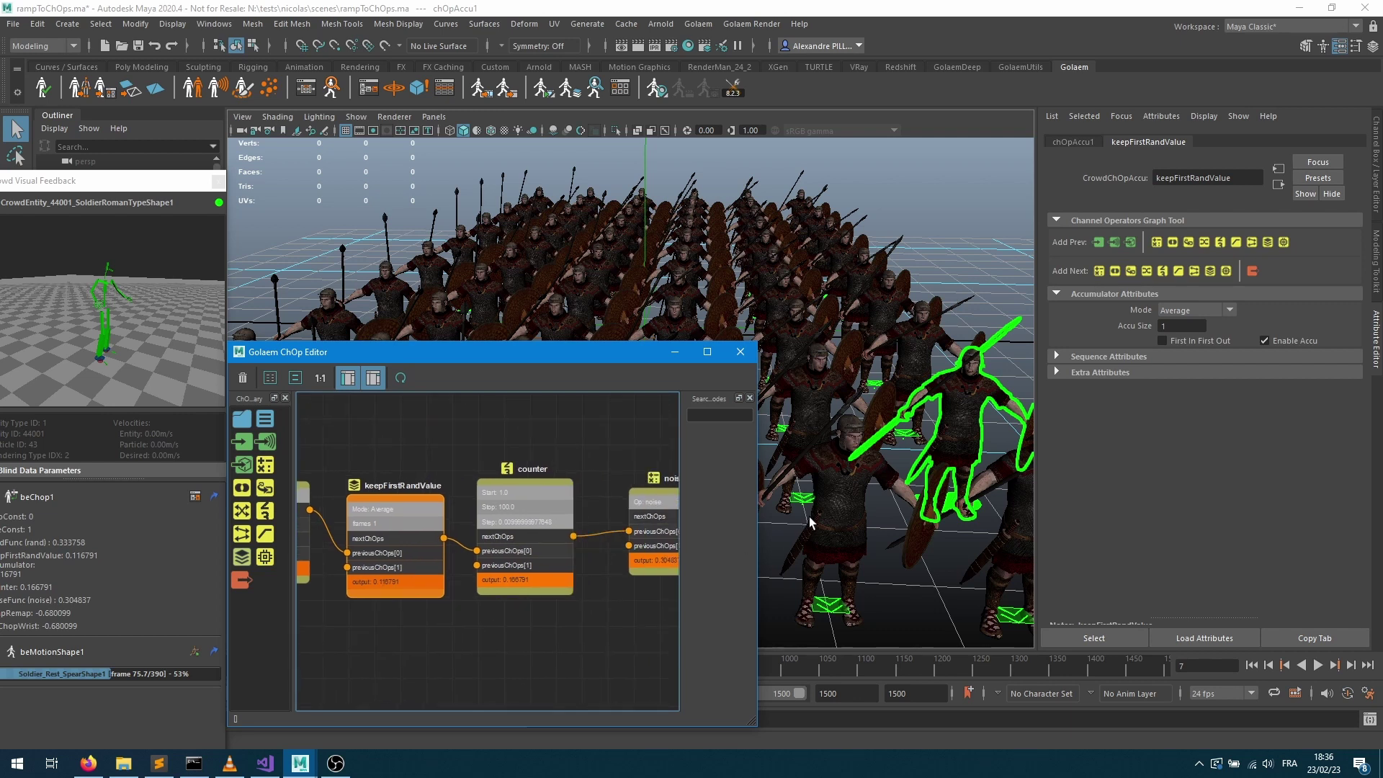
Pick several soldiers in turn and compare their keepFirstRandValue, counter and noiseFunc outputs
left_click(828, 505)
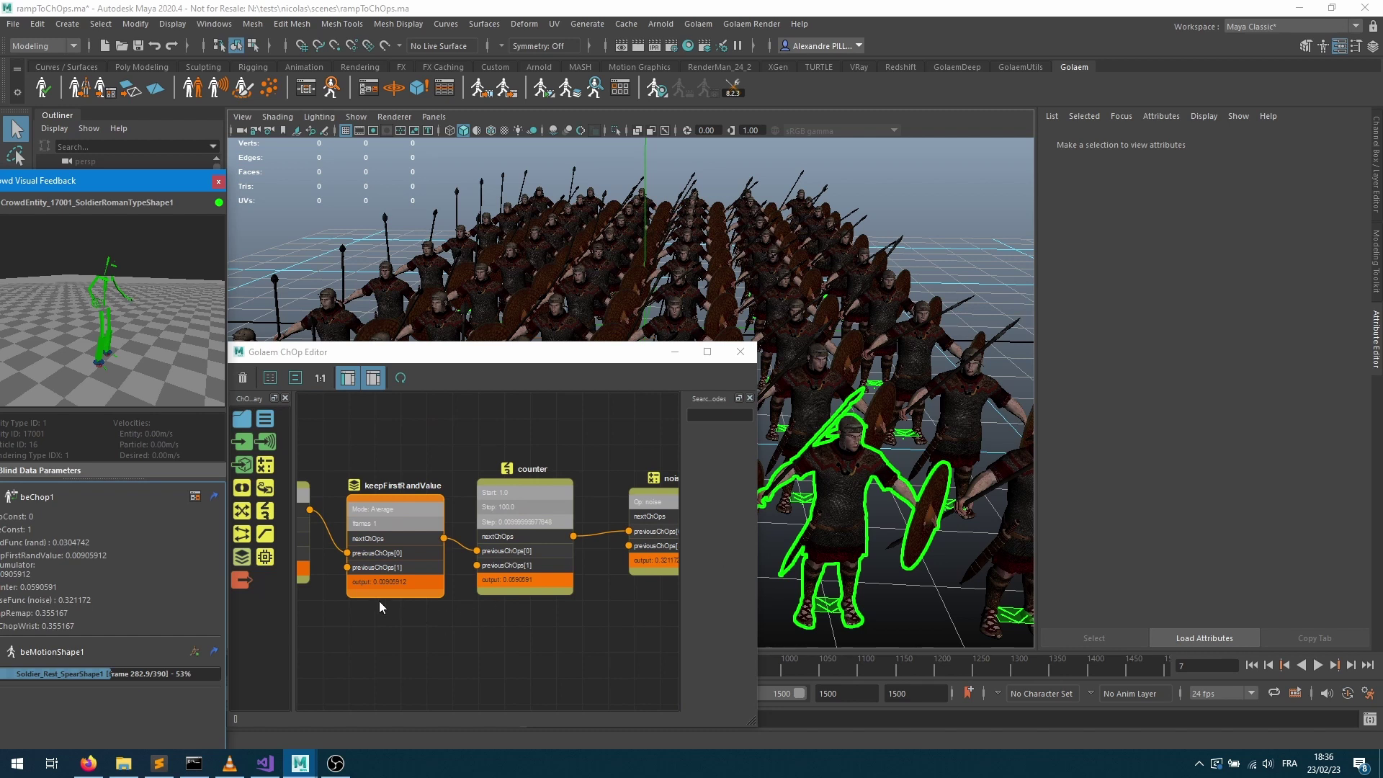
left_click(792, 388)
left_click(835, 364)
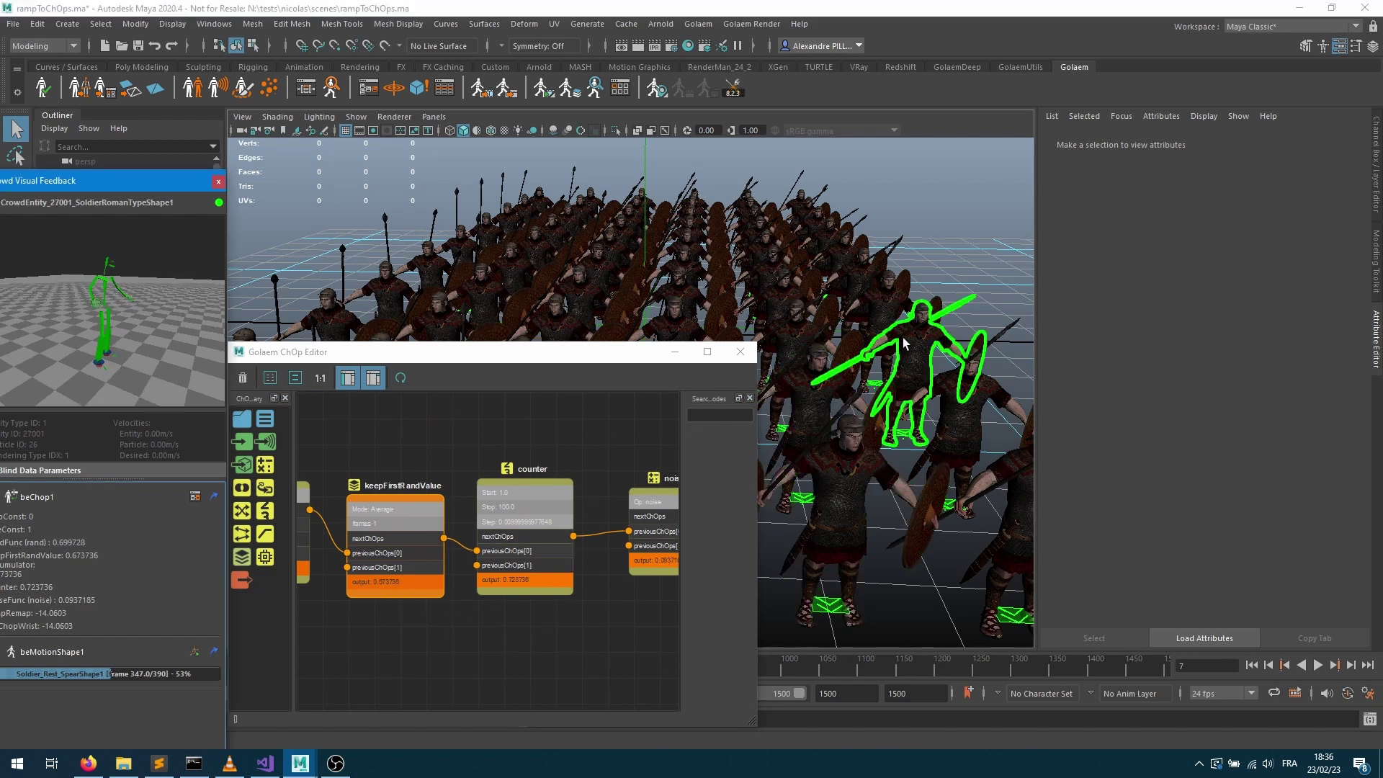
left_click(784, 321)
middle_click_drag(559, 646, 435, 644)
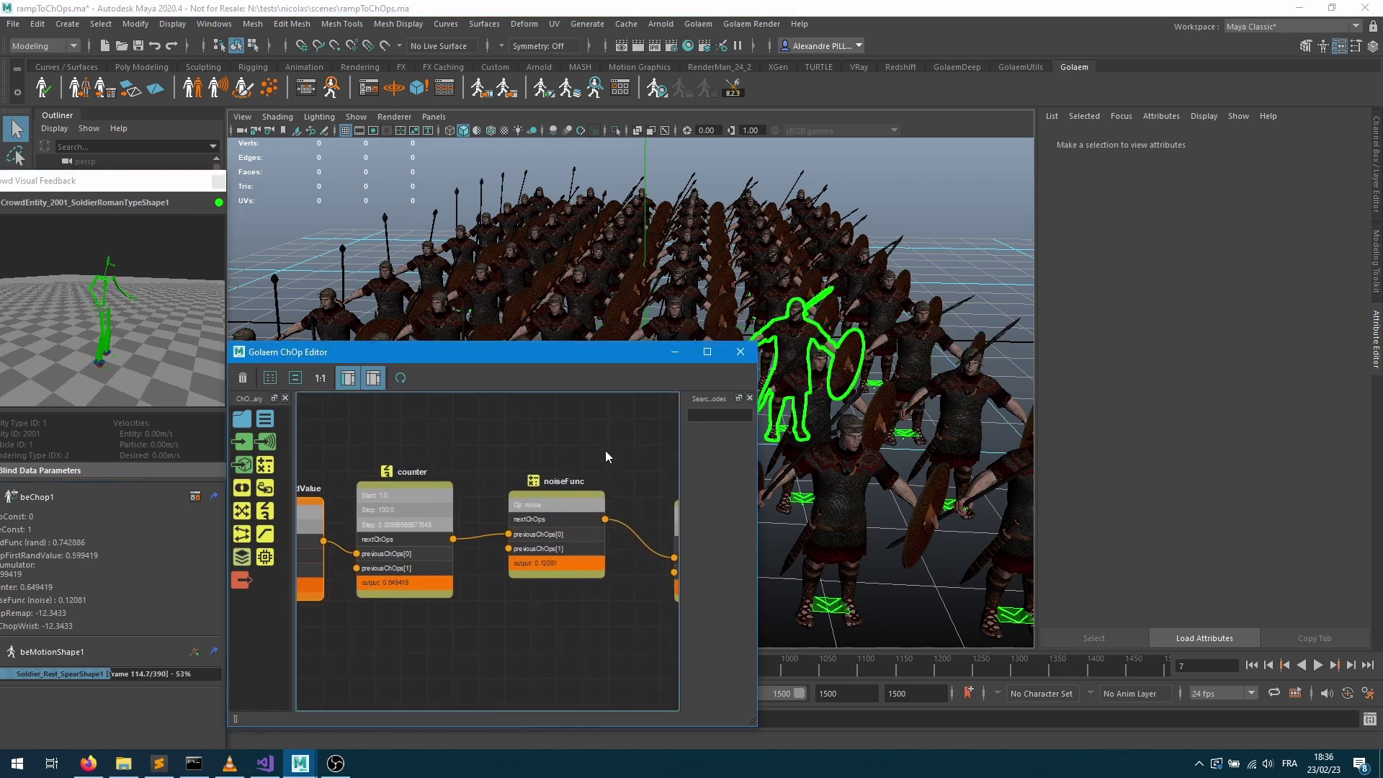
left_click(913, 359)
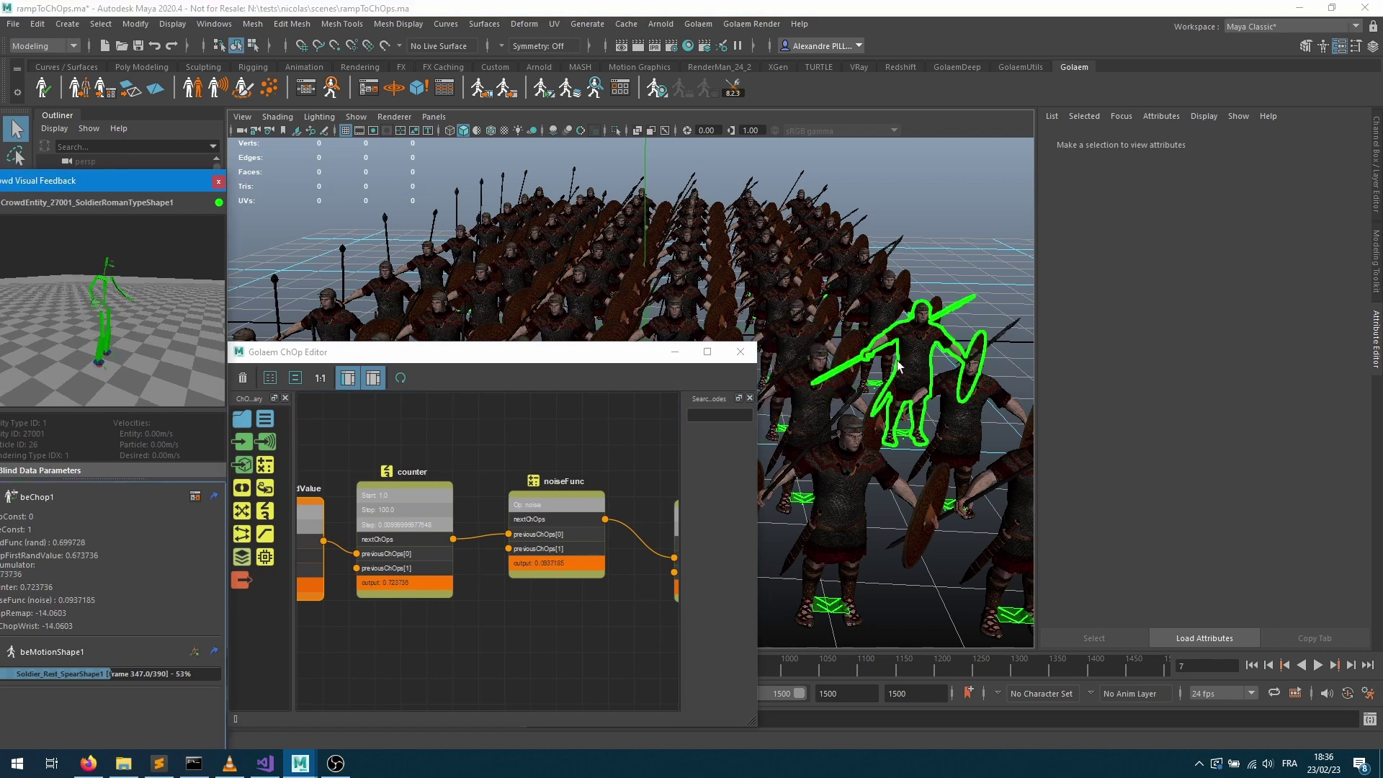
left_click(861, 477)
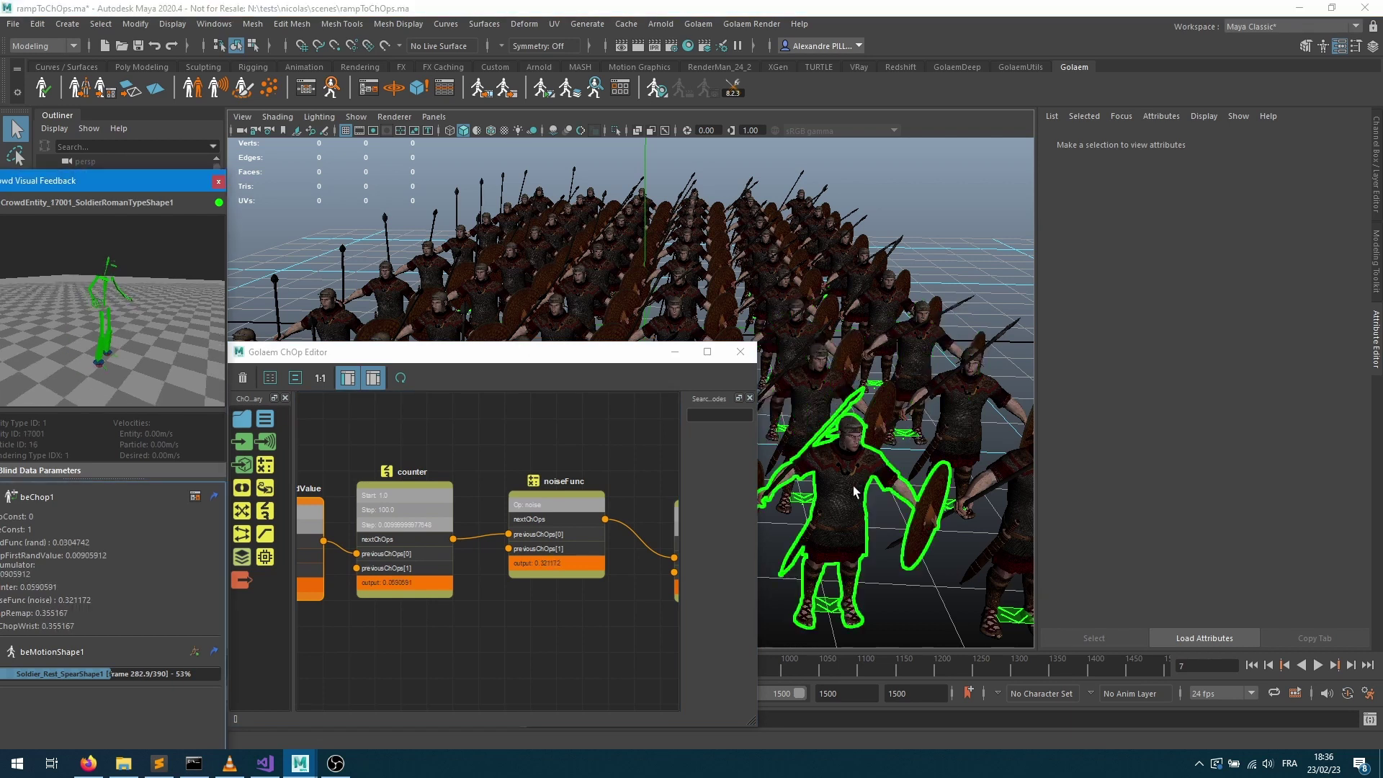
left_click(955, 407)
Play the simulation forward and examine how the noiseFunc and rampRemap outputs drive the soldiers' wrists
middle_click_drag(552, 625, 367, 628)
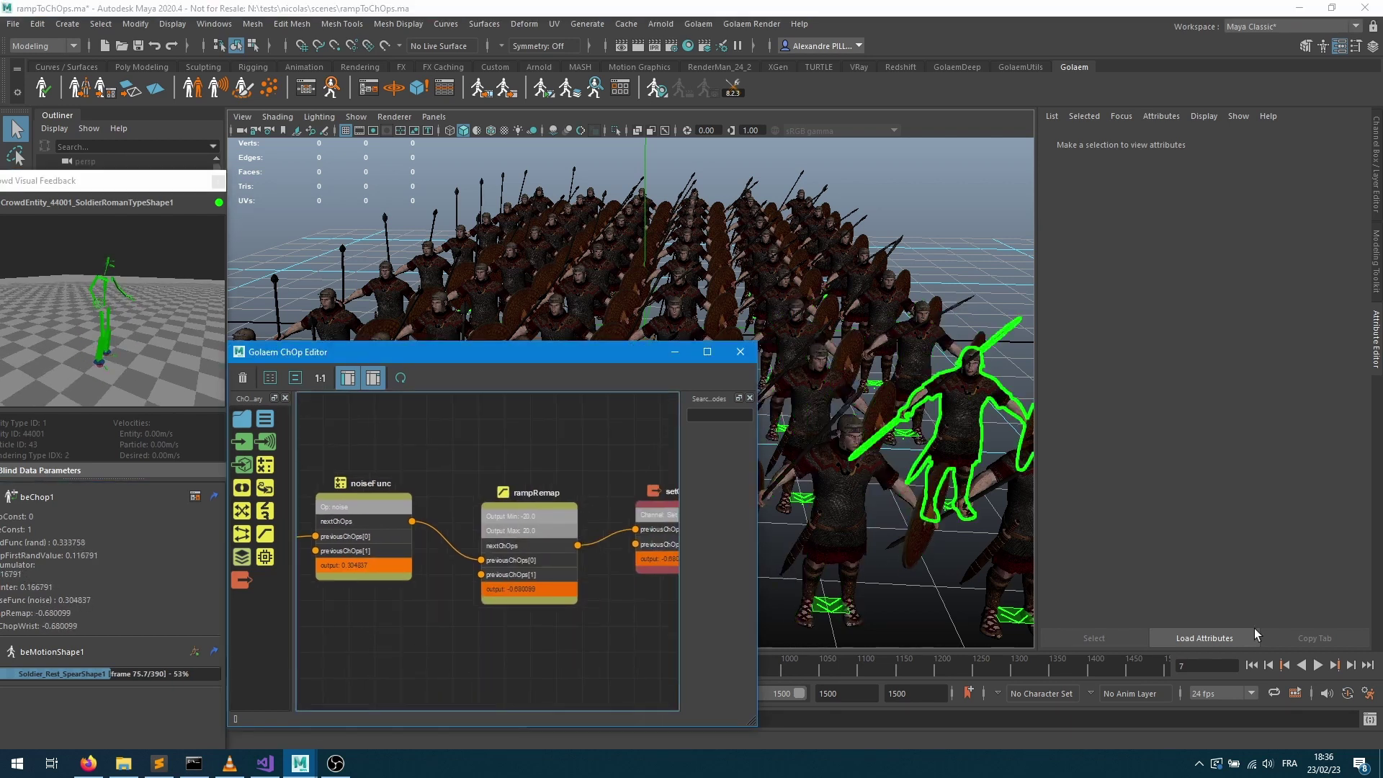
left_click(1318, 664)
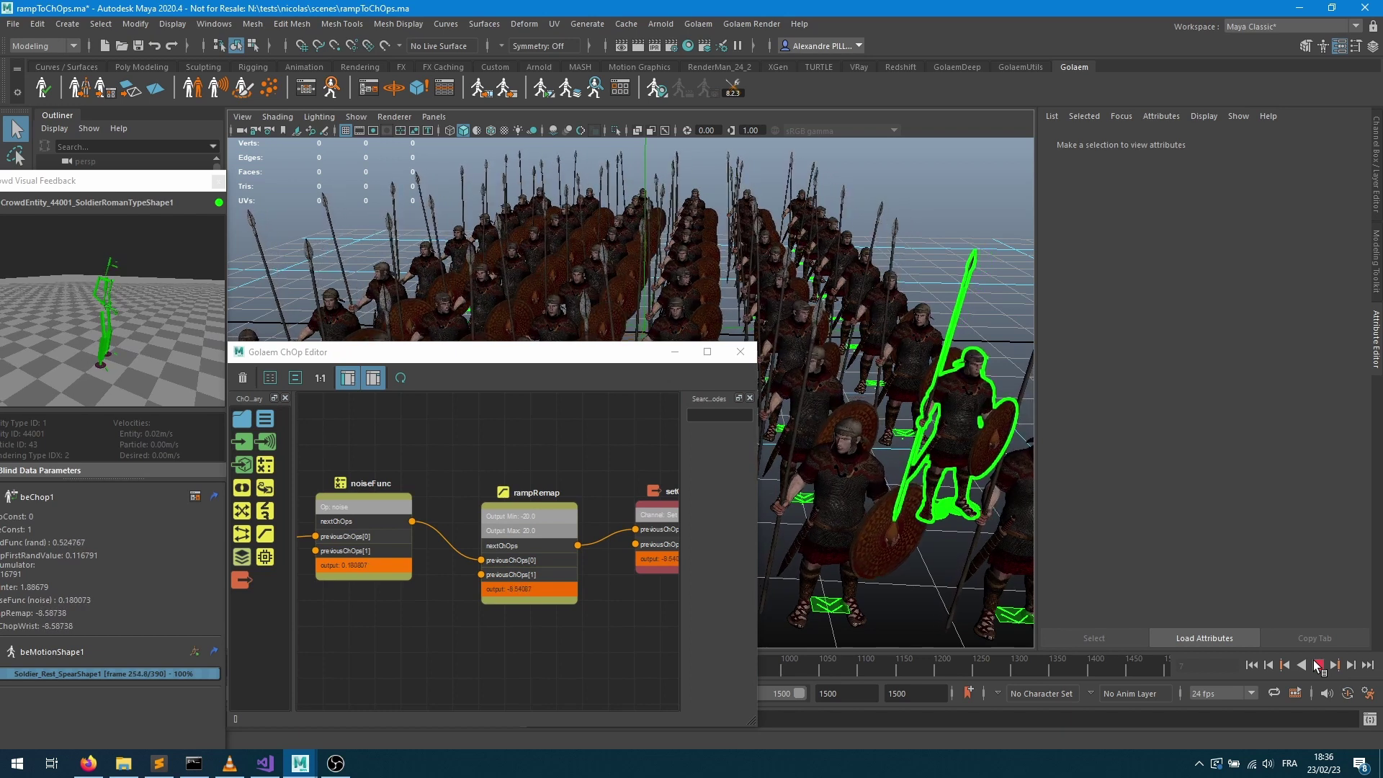
left_click(1317, 667)
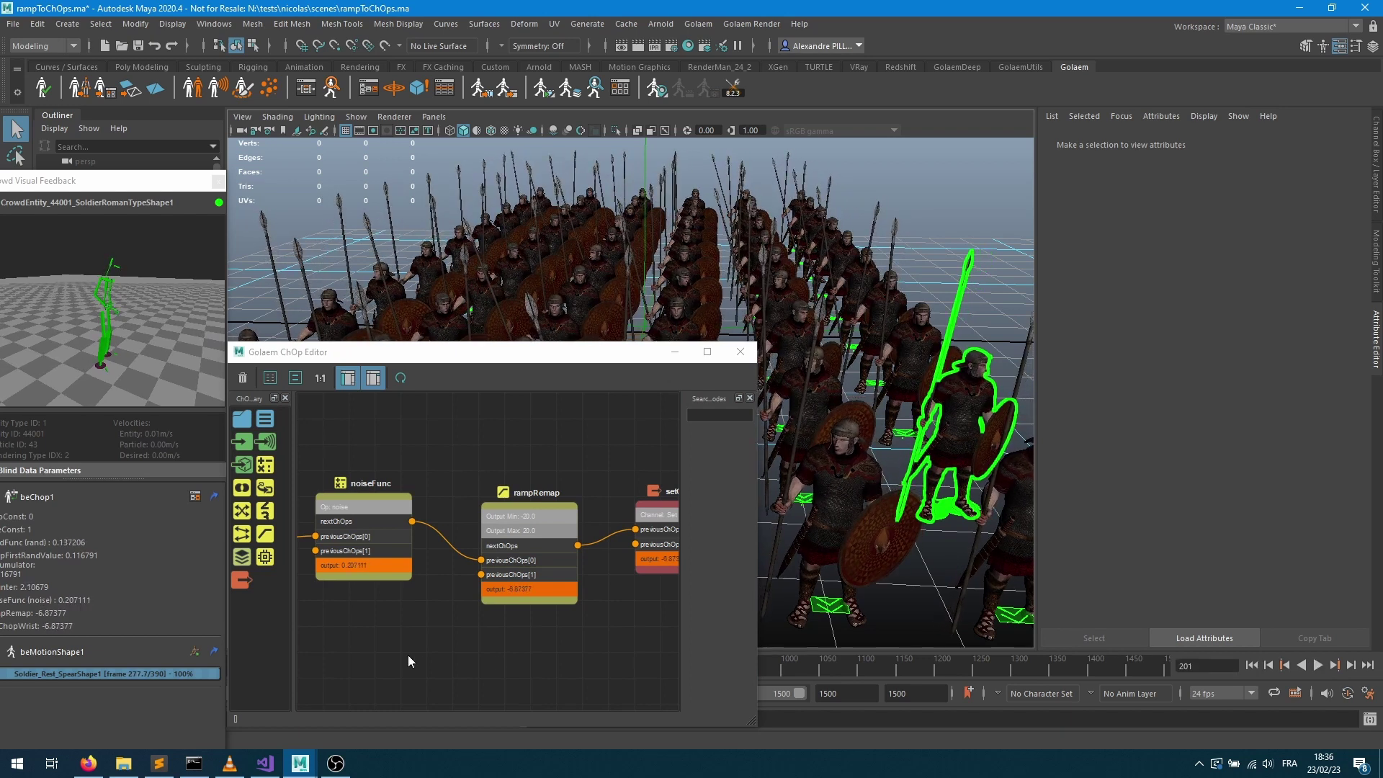
Set the counter node's step to 0
middle_click_drag(588, 652, 493, 655)
left_click(389, 524)
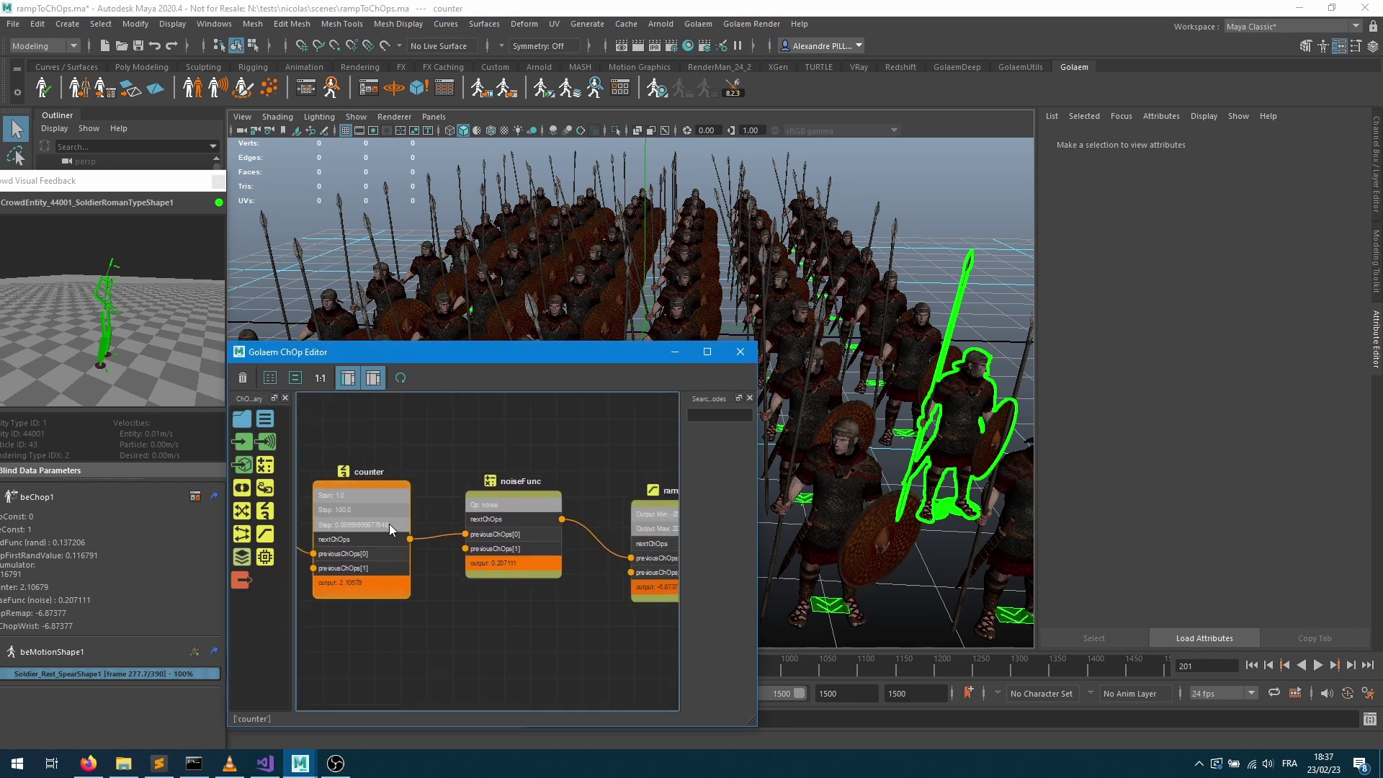
left_click_drag(1205, 358, 1092, 380)
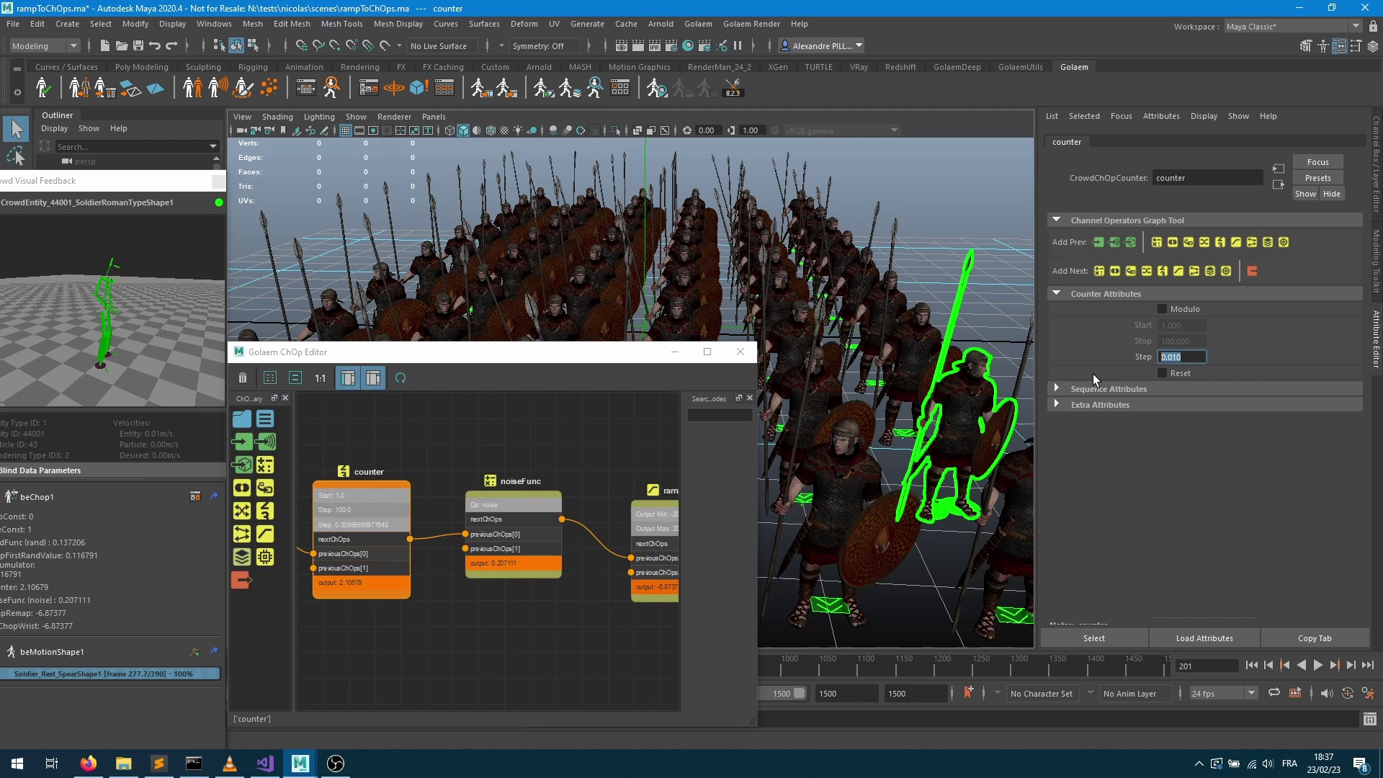
type("0")
key("Return")
Replay the simulation from the first frame and examine the outputs and connections along the whole channel operator chain
left_click(1252, 664)
left_click(1319, 664)
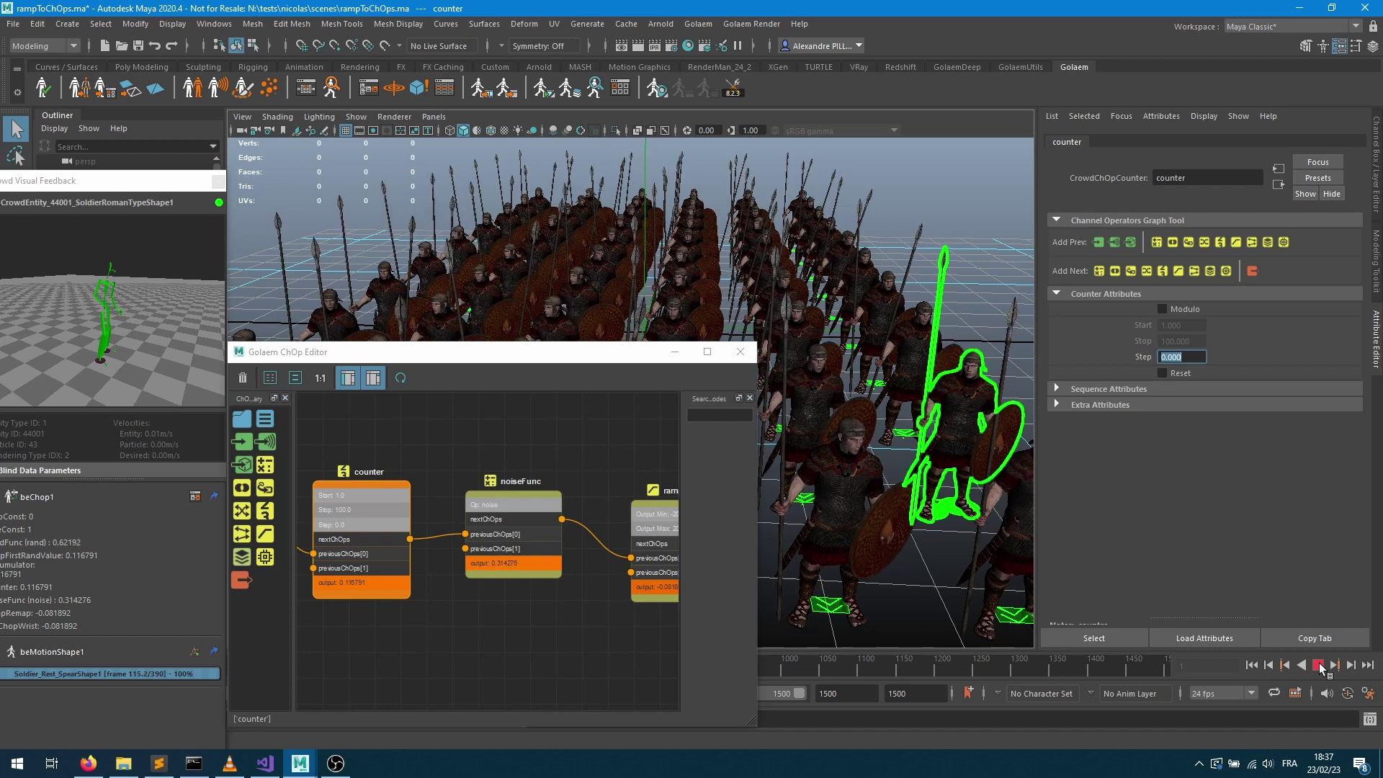
left_click(1319, 665)
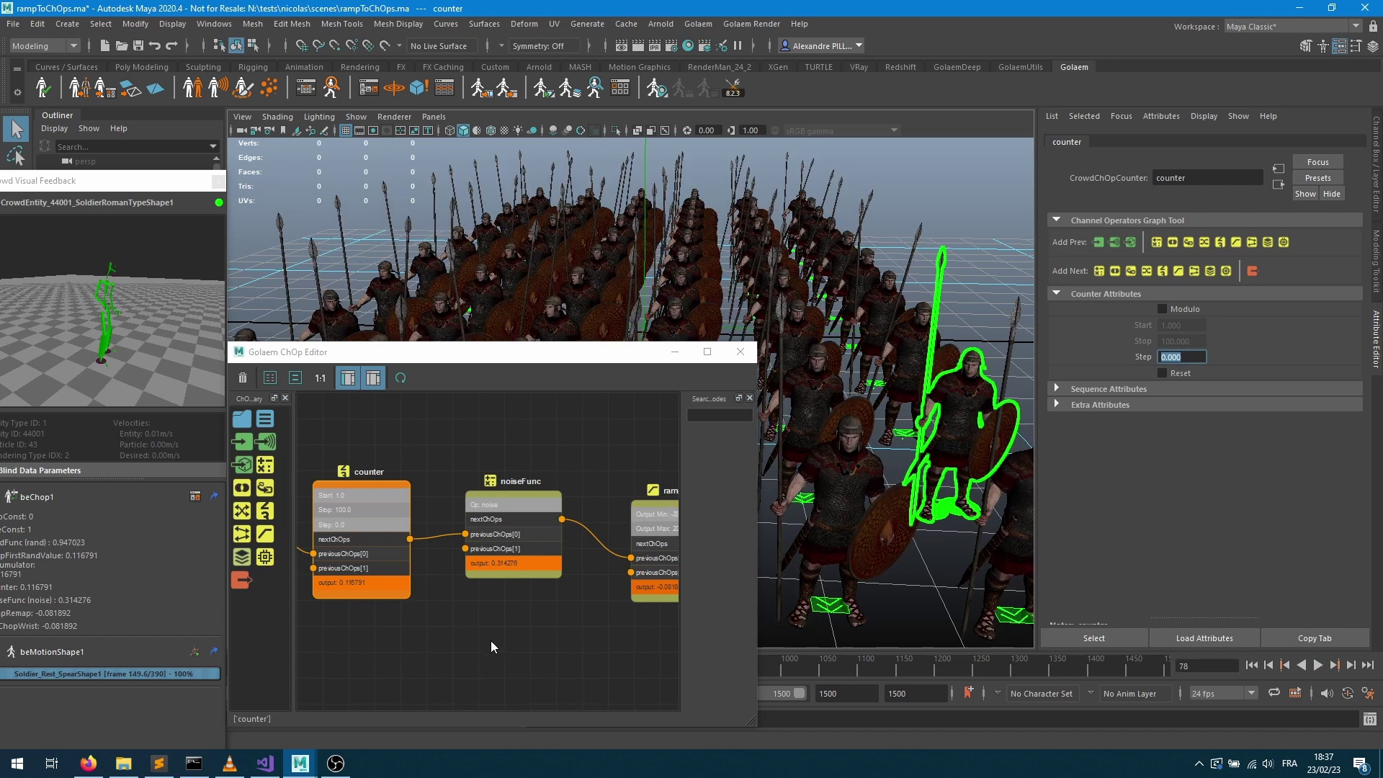
middle_click_drag(490, 641, 587, 643)
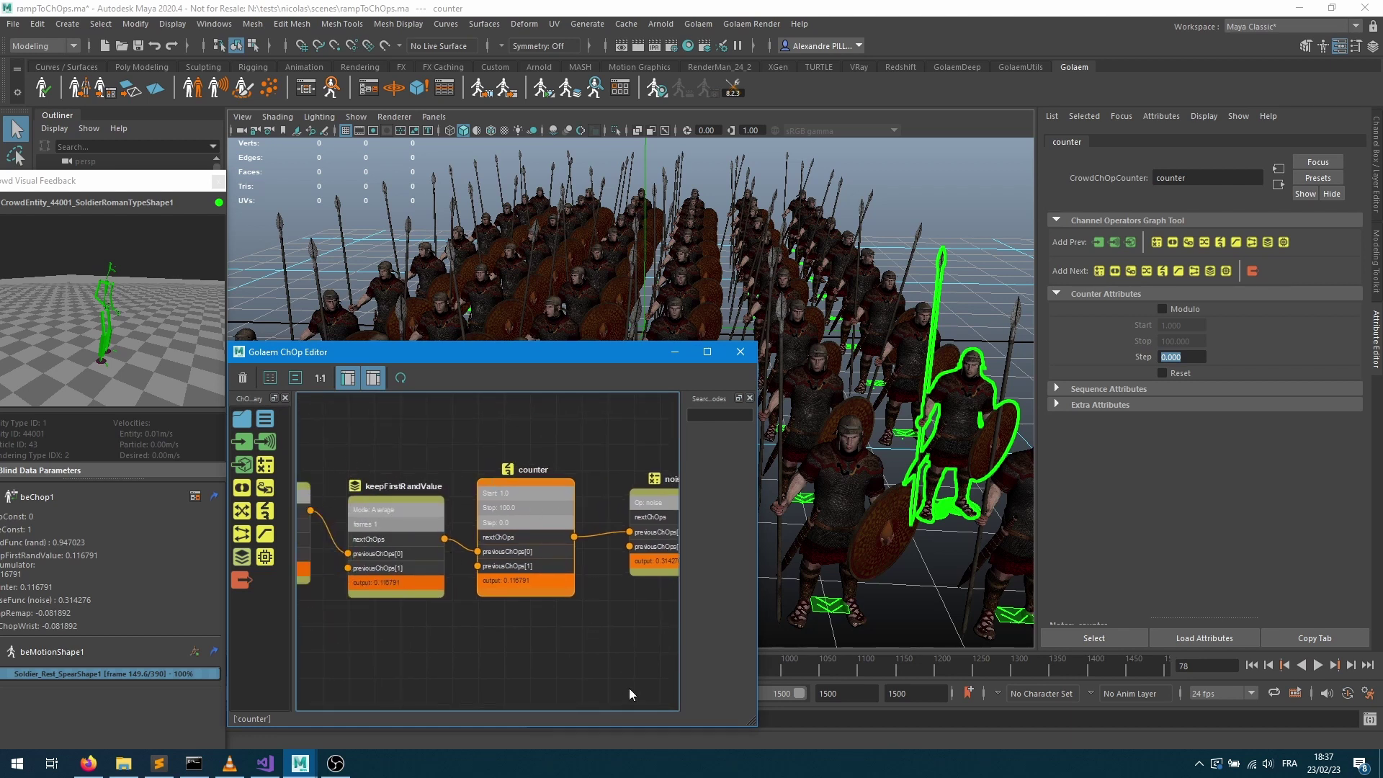
middle_click_drag(628, 688, 399, 670)
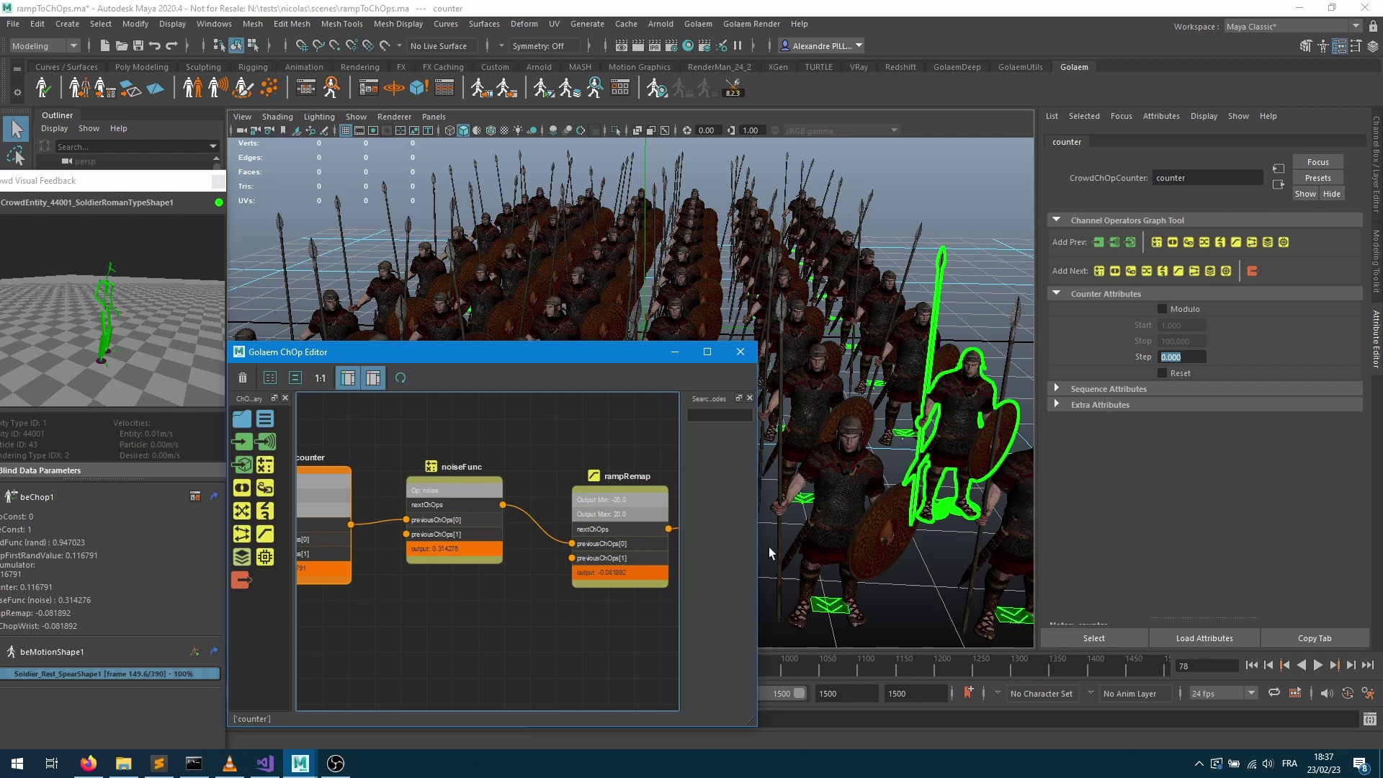
middle_click_drag(655, 578, 547, 591)
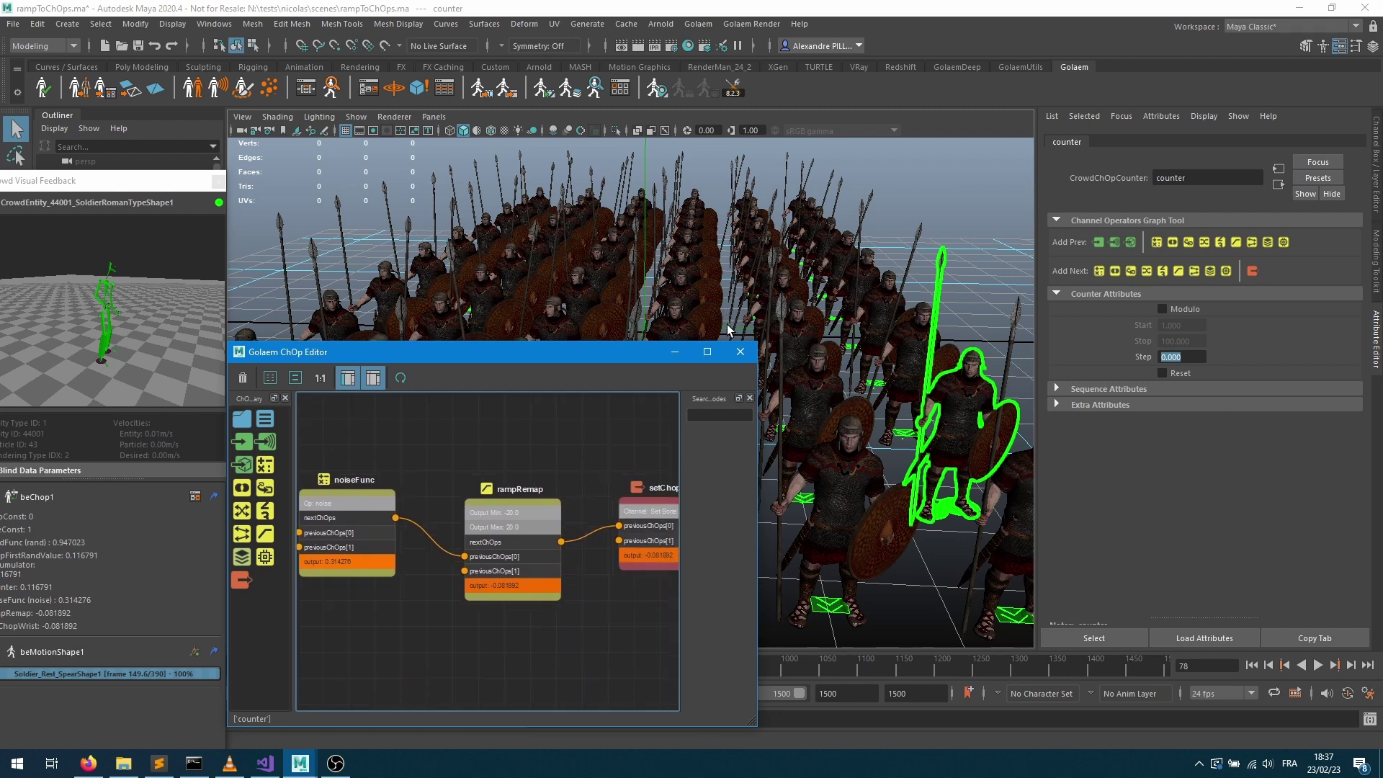
scroll(568, 518, "down", 5)
scroll(569, 518, "down", 2)
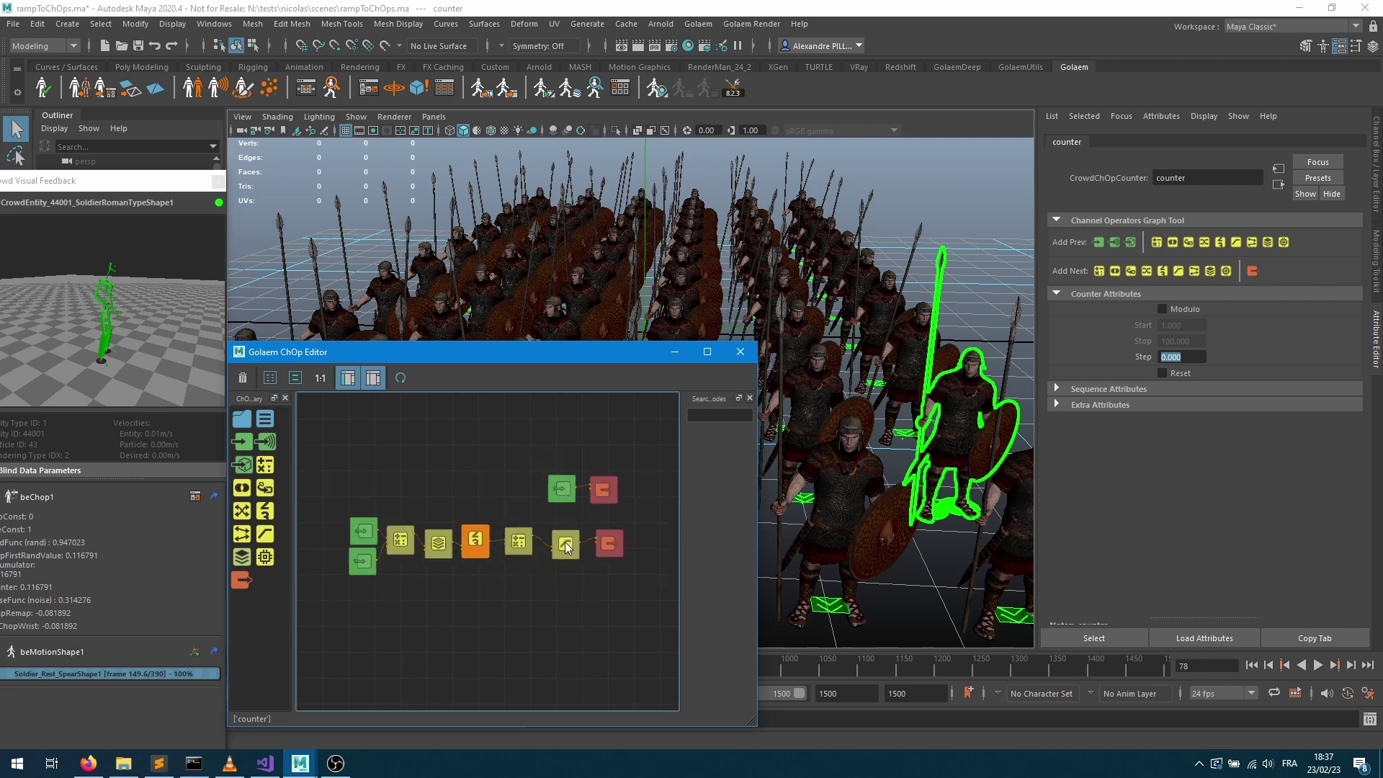
scroll(499, 578, "up", 2)
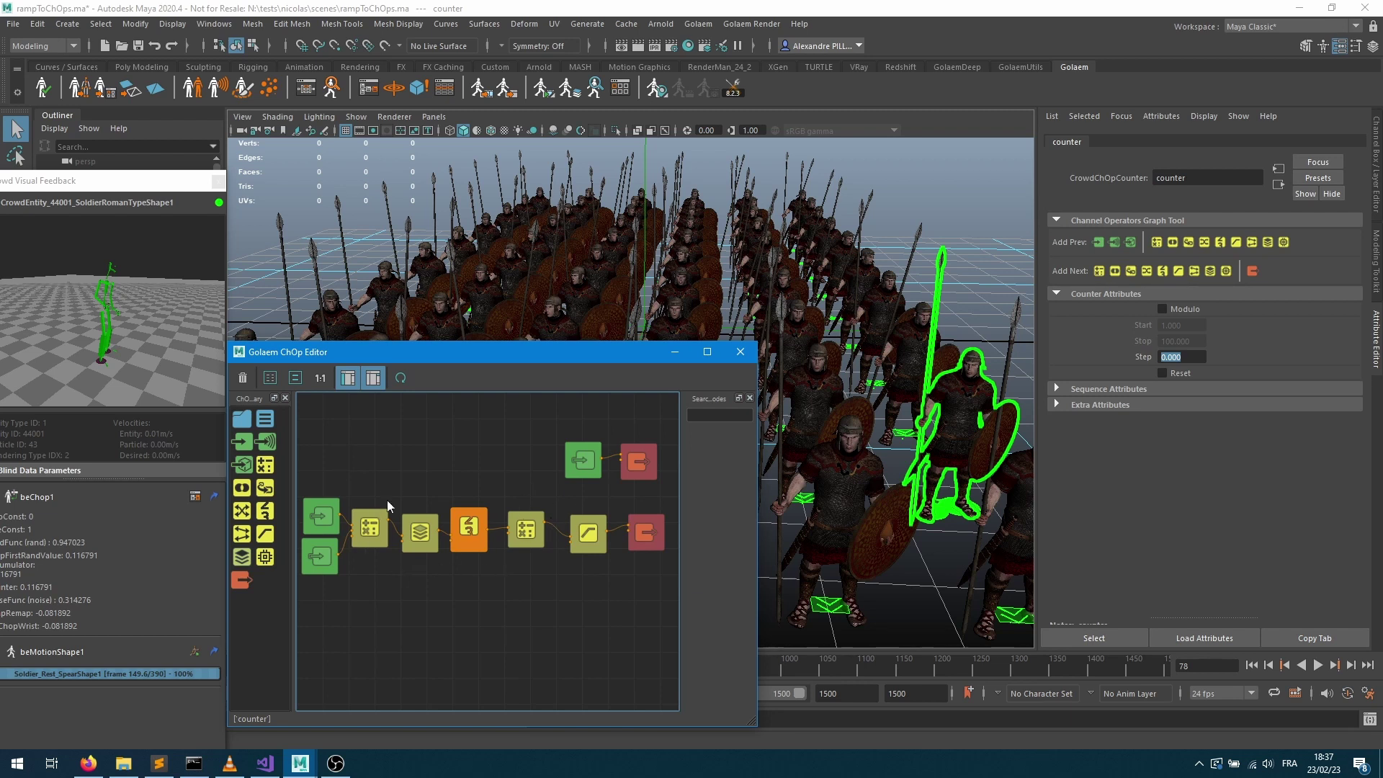
scroll(473, 582, "up", 2)
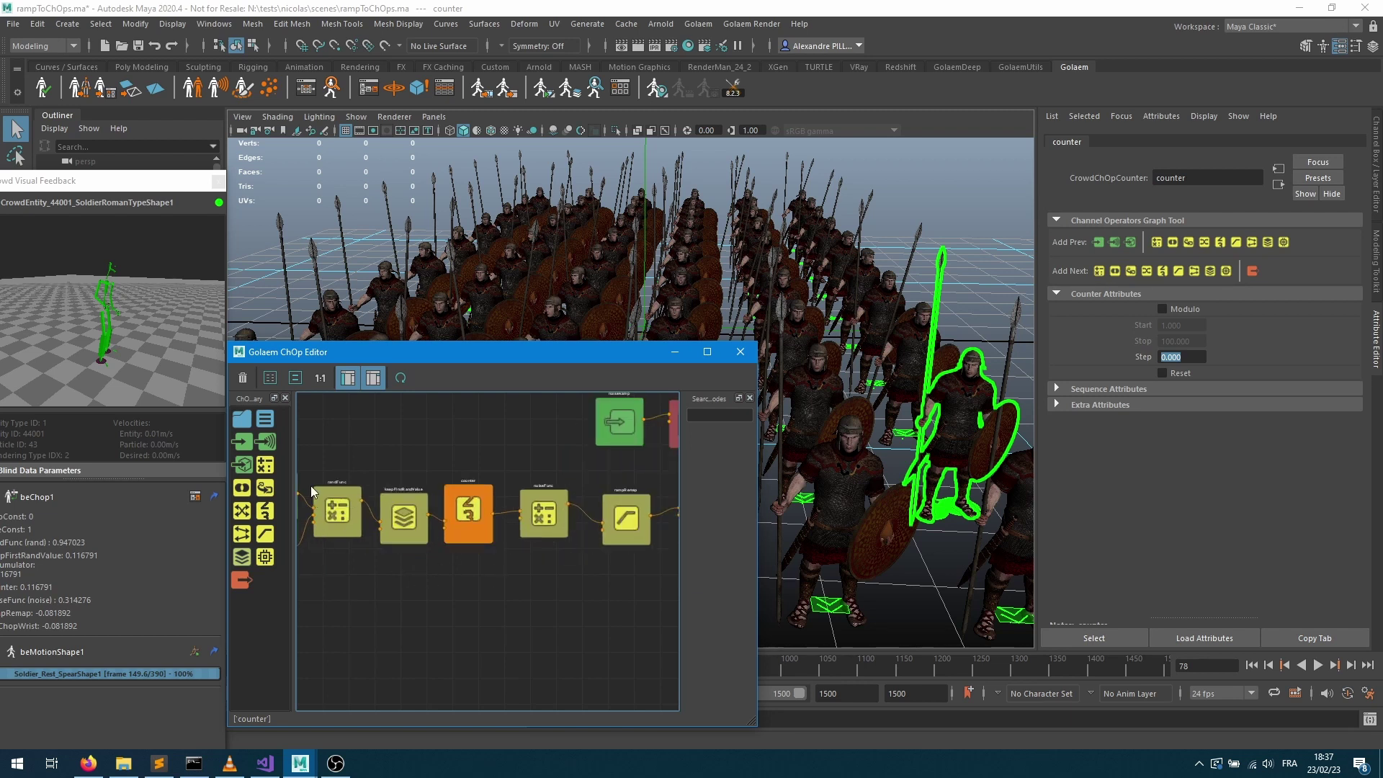